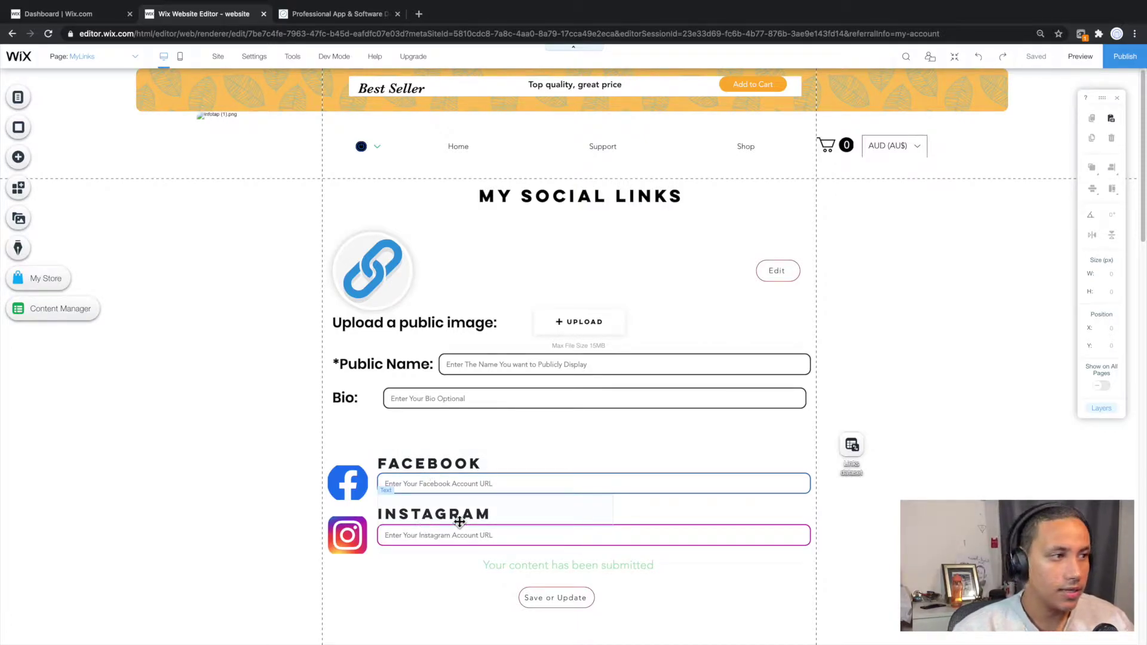
Preview the MyLinks page and delete the sample Bio text.
left_click(1077, 62)
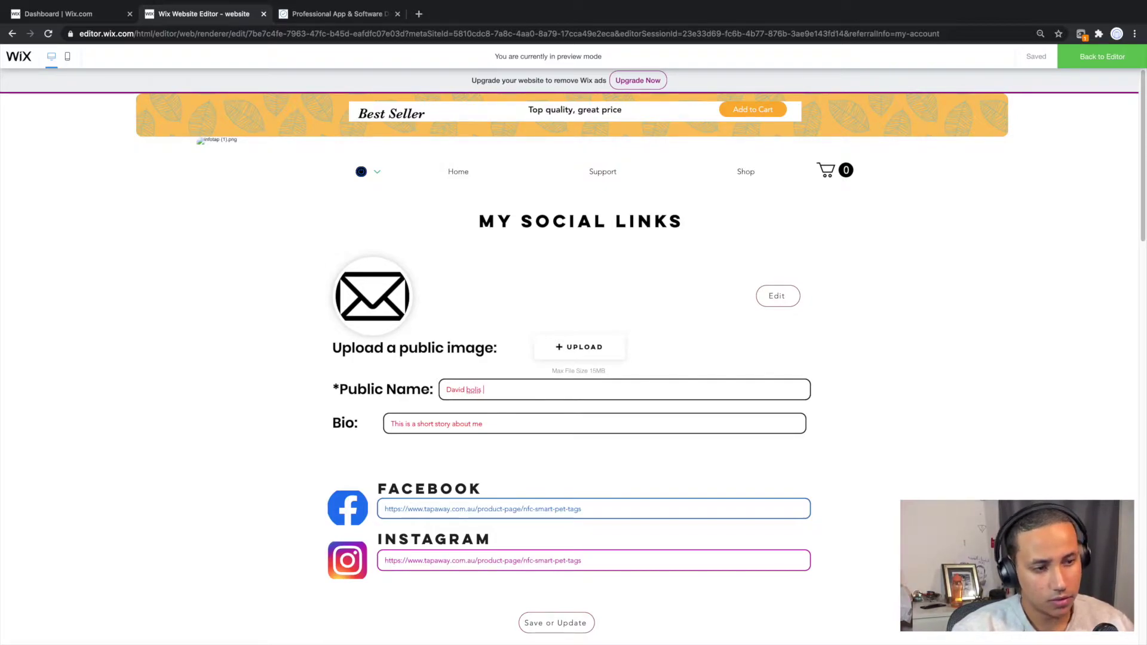
left_click_drag(484, 422, 358, 425)
key("BackSpace")
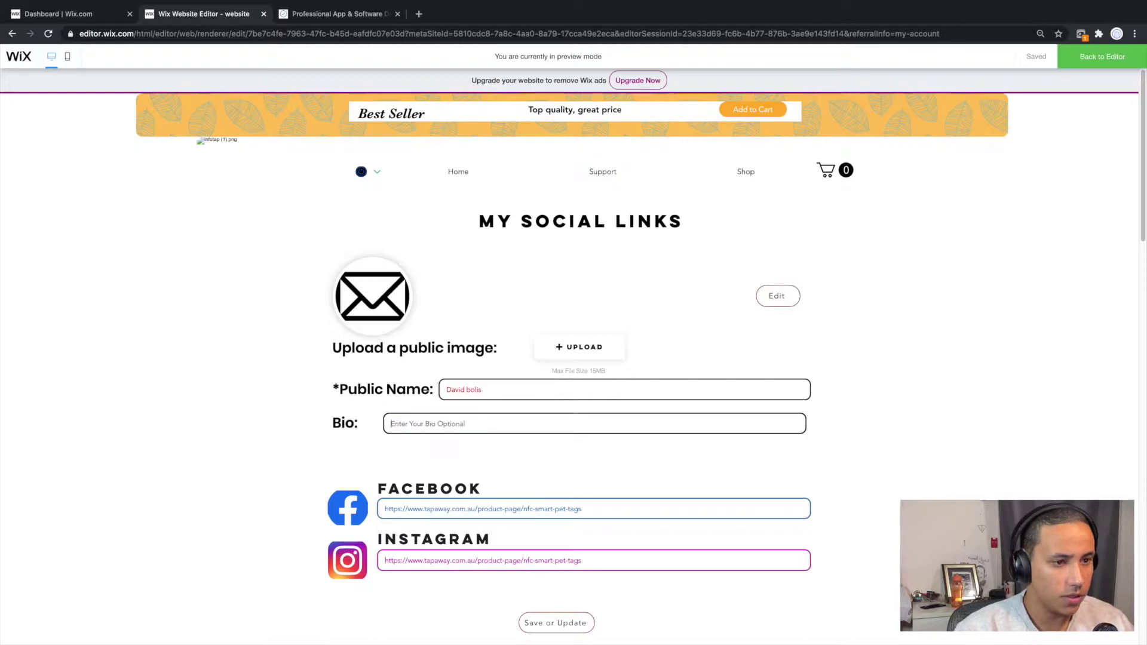
Clear the Instagram URL field and dismiss the system notification.
left_click(610, 558)
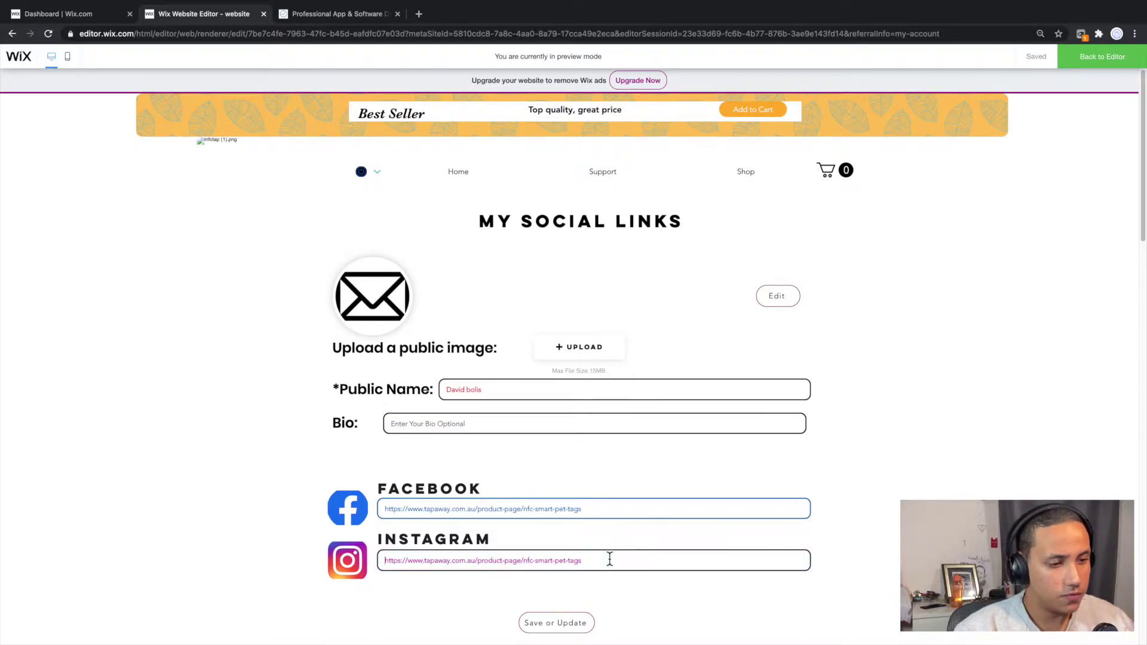
key("ctrl+a")
key("BackSpace")
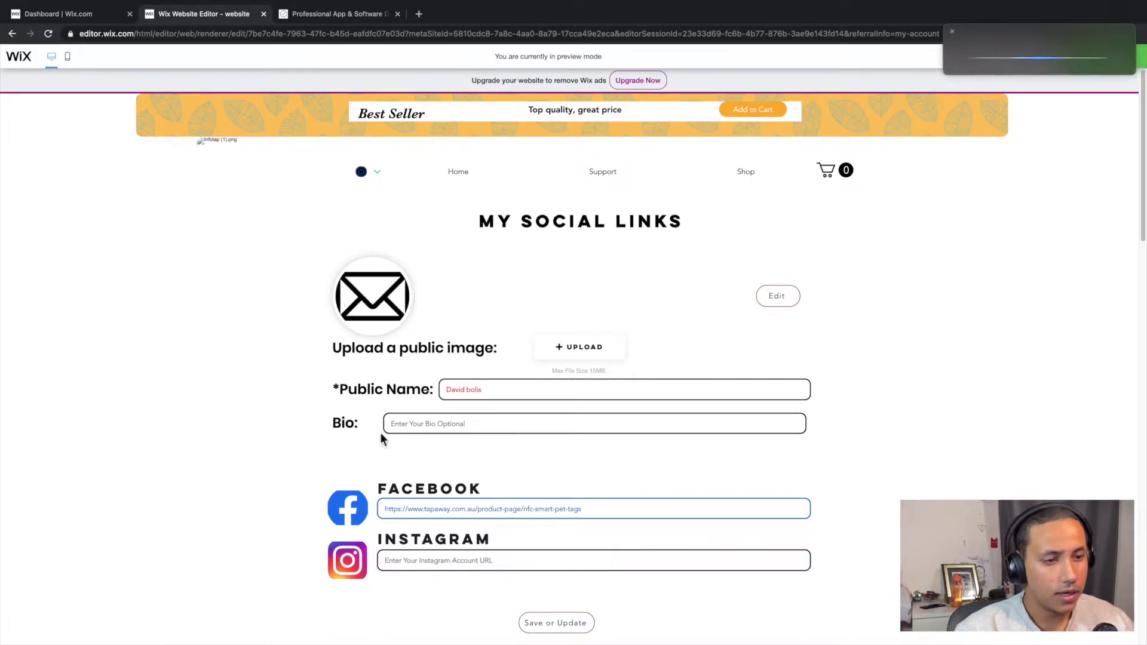
left_click(951, 31)
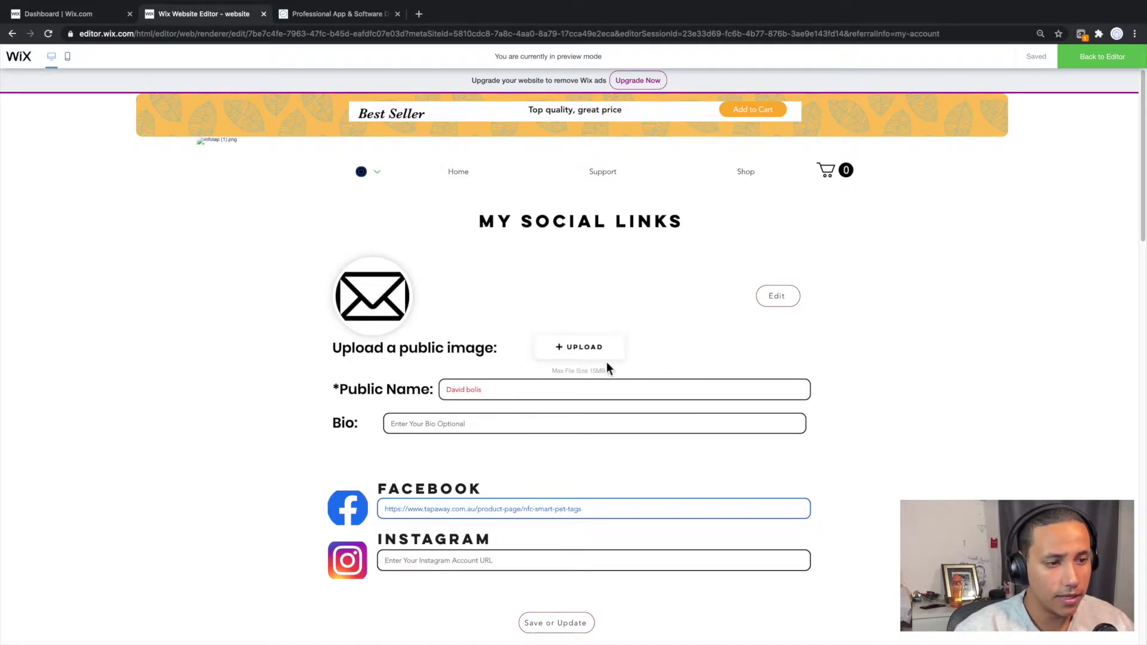
Upload IMG_3278.jpg as the profile photo, submit the form, then exit preview.
left_click(587, 358)
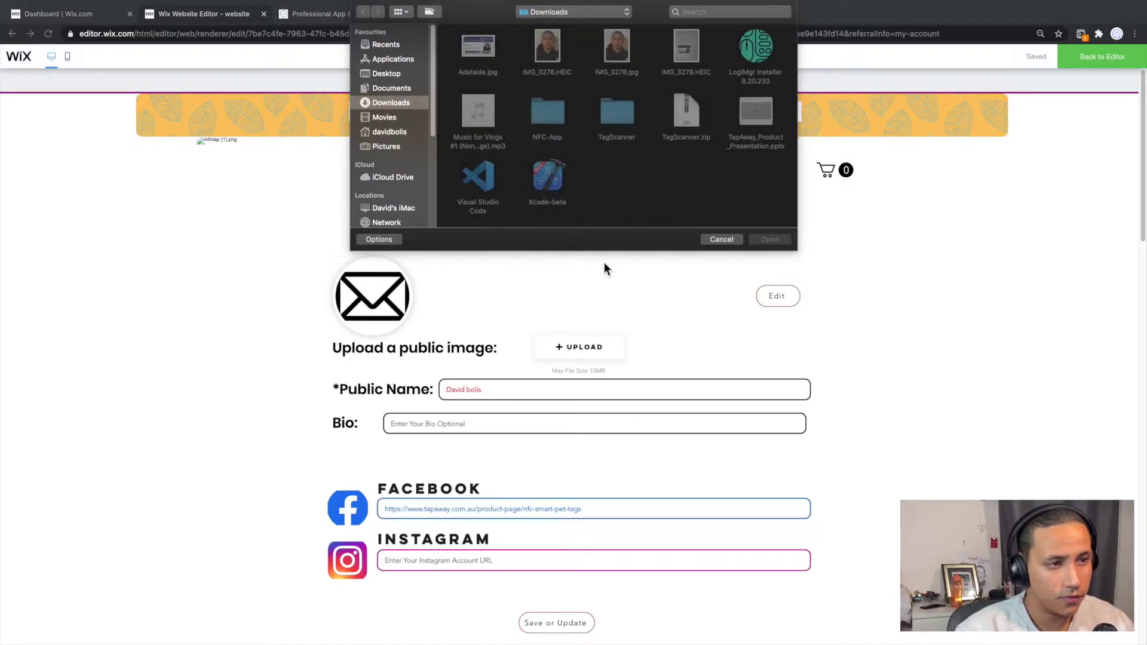
left_click(617, 48)
left_click(782, 244)
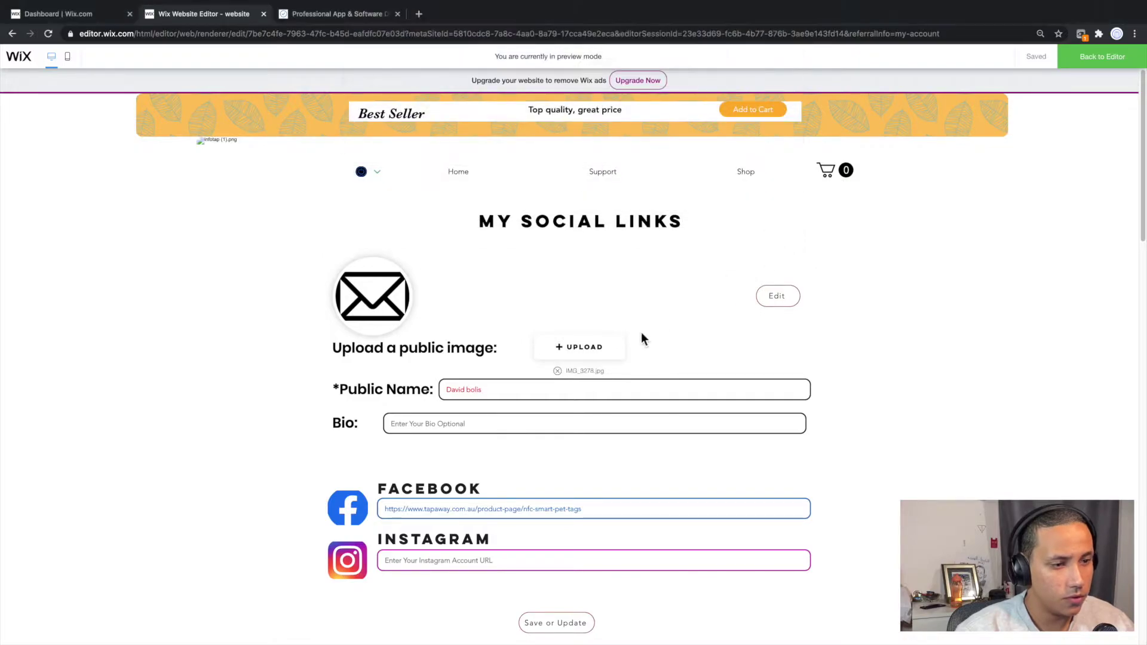
scroll(679, 359, "down", 1)
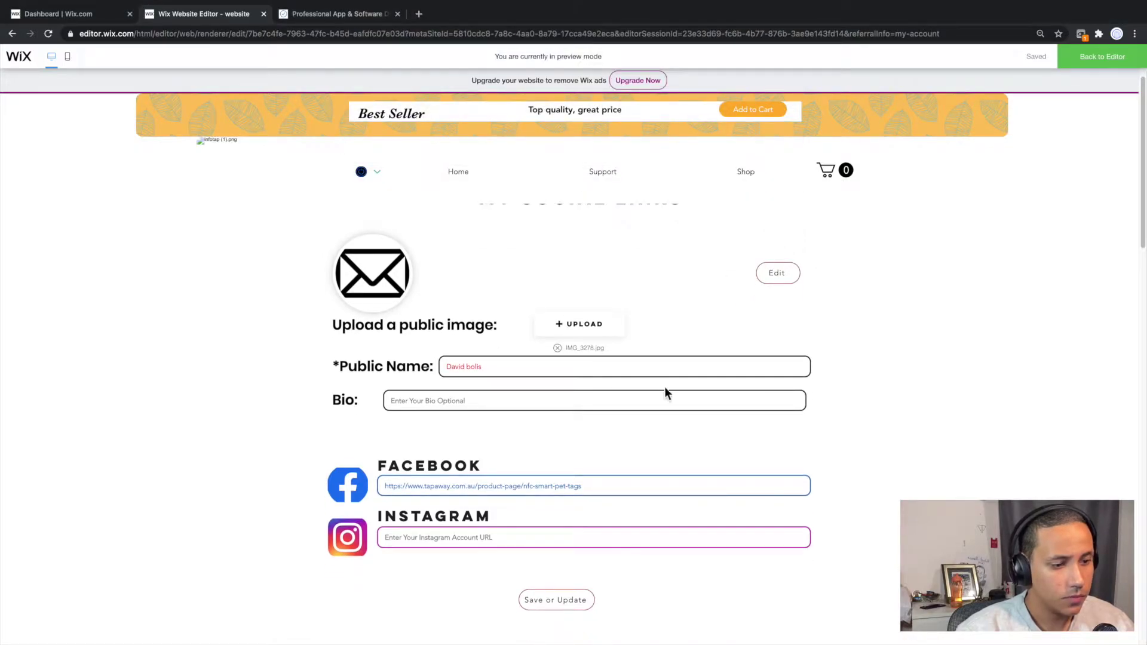
left_click(556, 601)
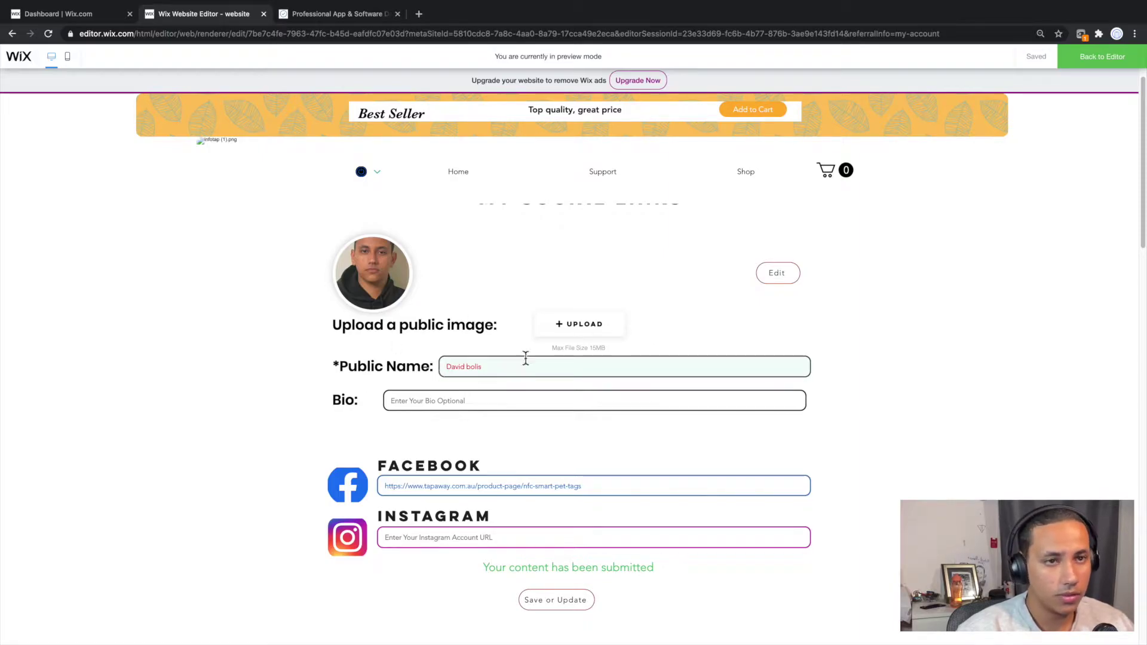
left_click(1088, 71)
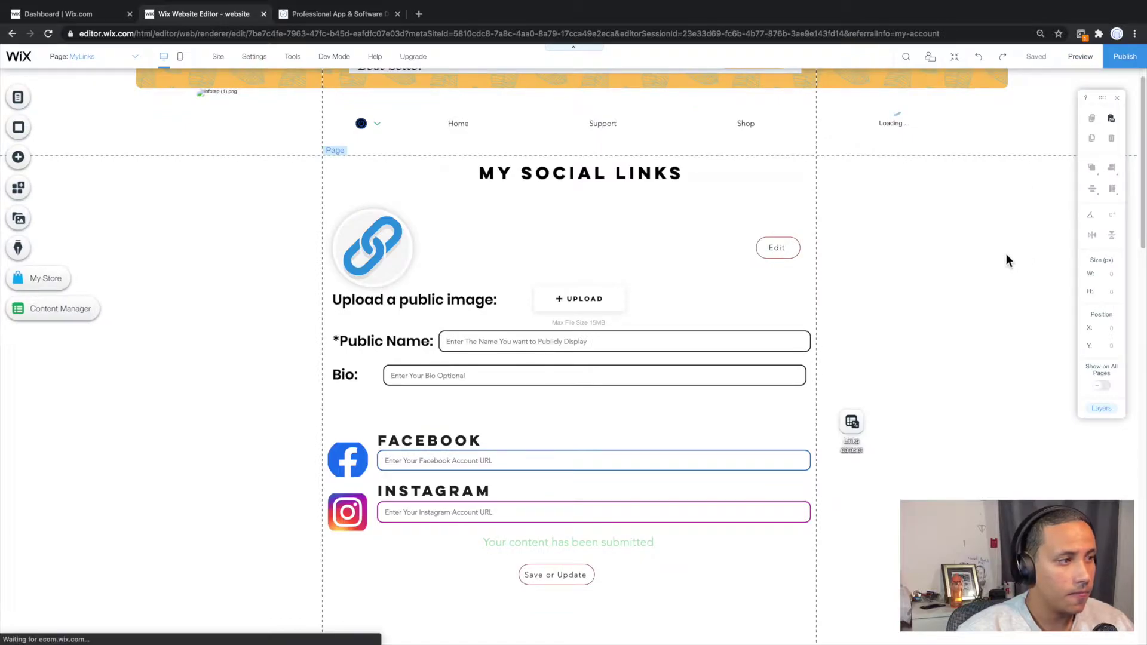
Back in the editor, add a Private Page under Member Pages and close the pages panel.
left_click(1080, 56)
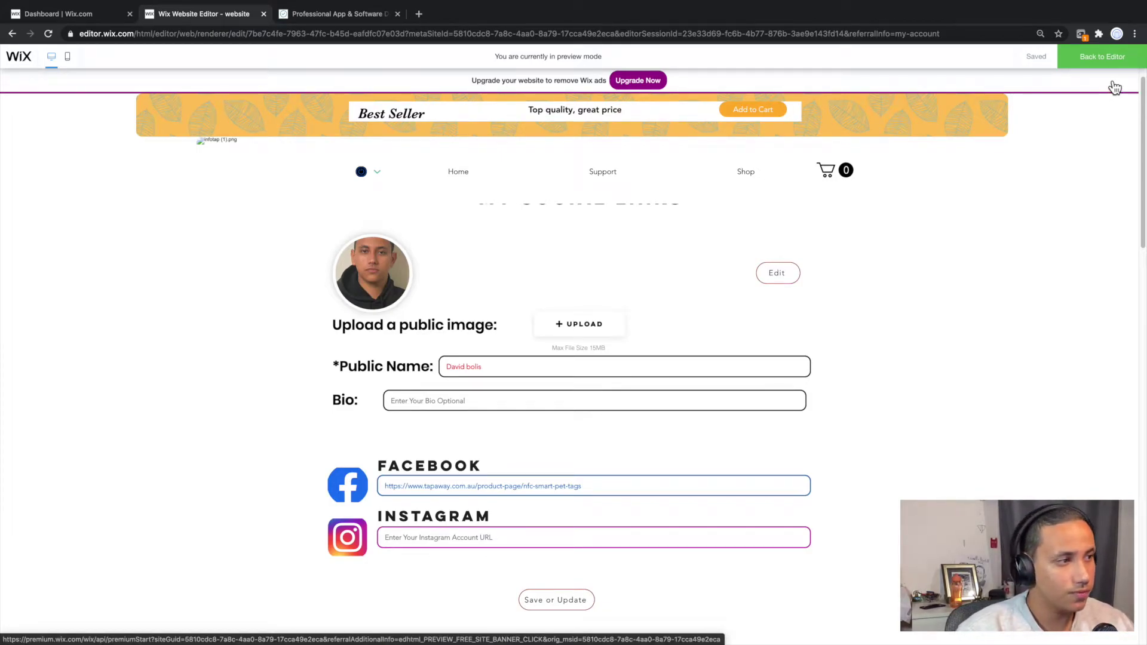
left_click(1105, 58)
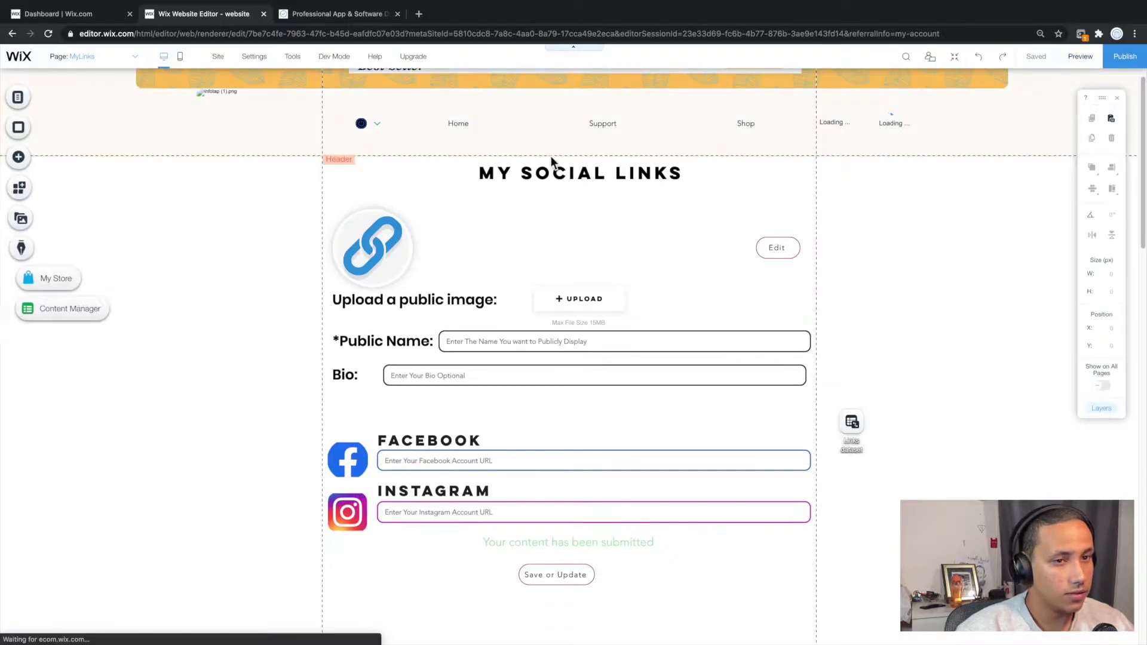
left_click(18, 96)
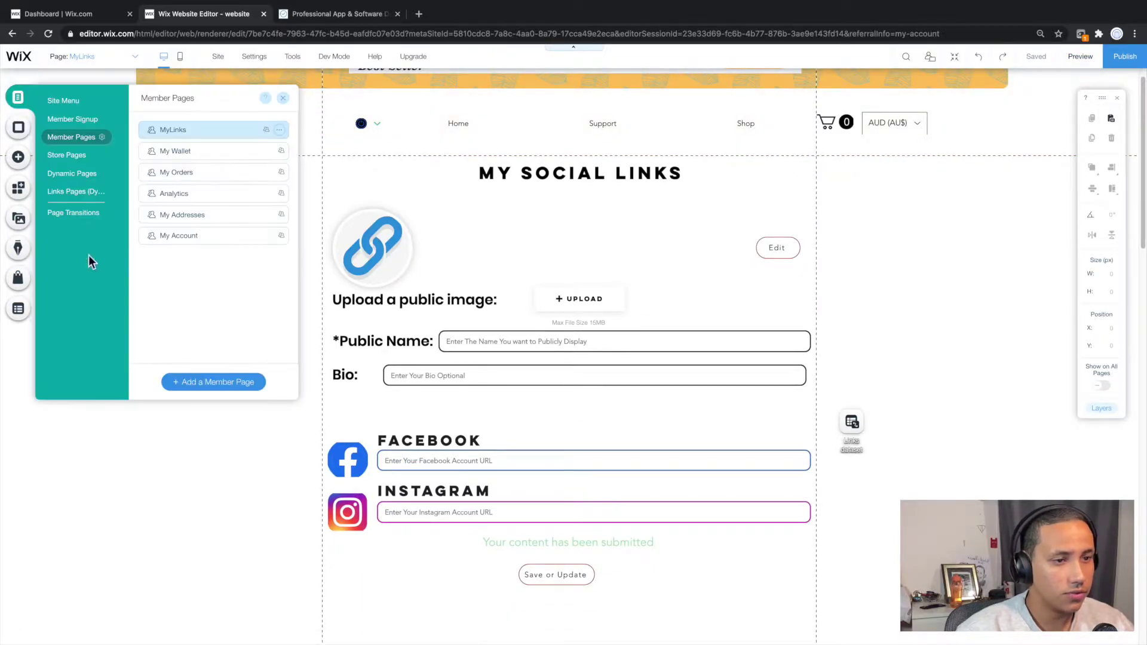
left_click(205, 382)
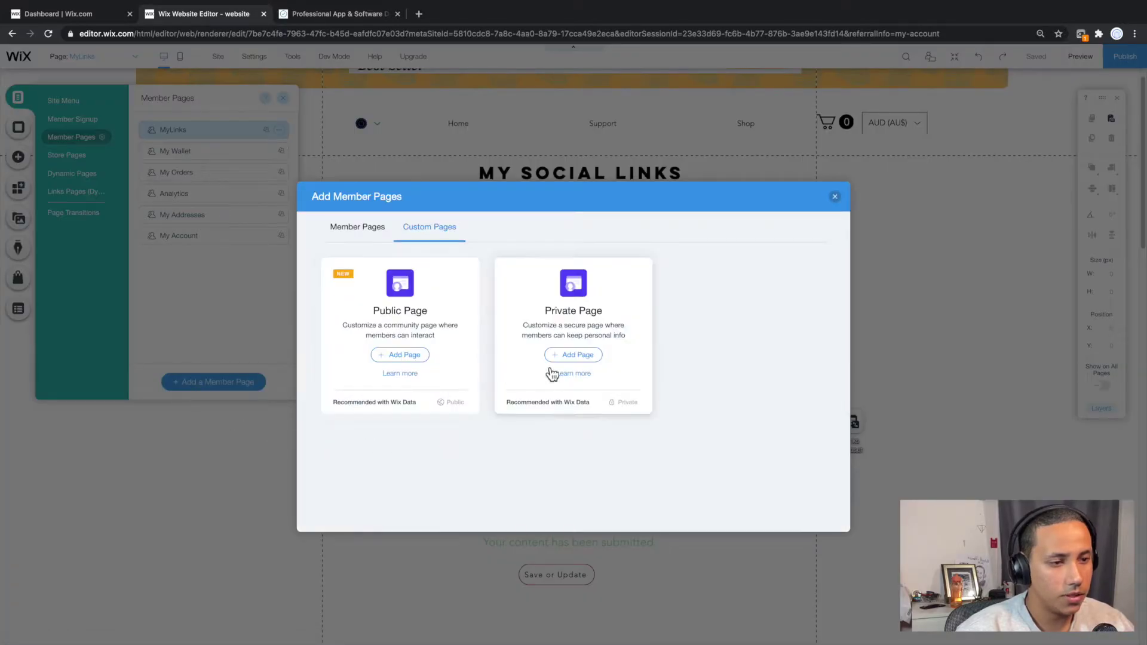
left_click(571, 358)
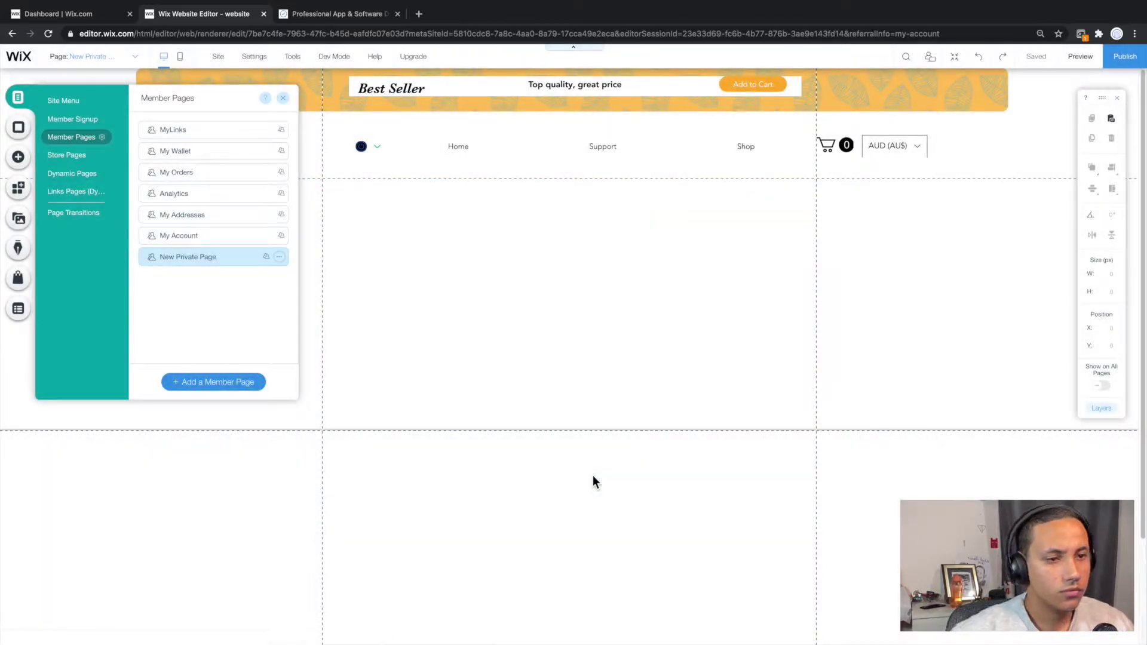
left_click(291, 103)
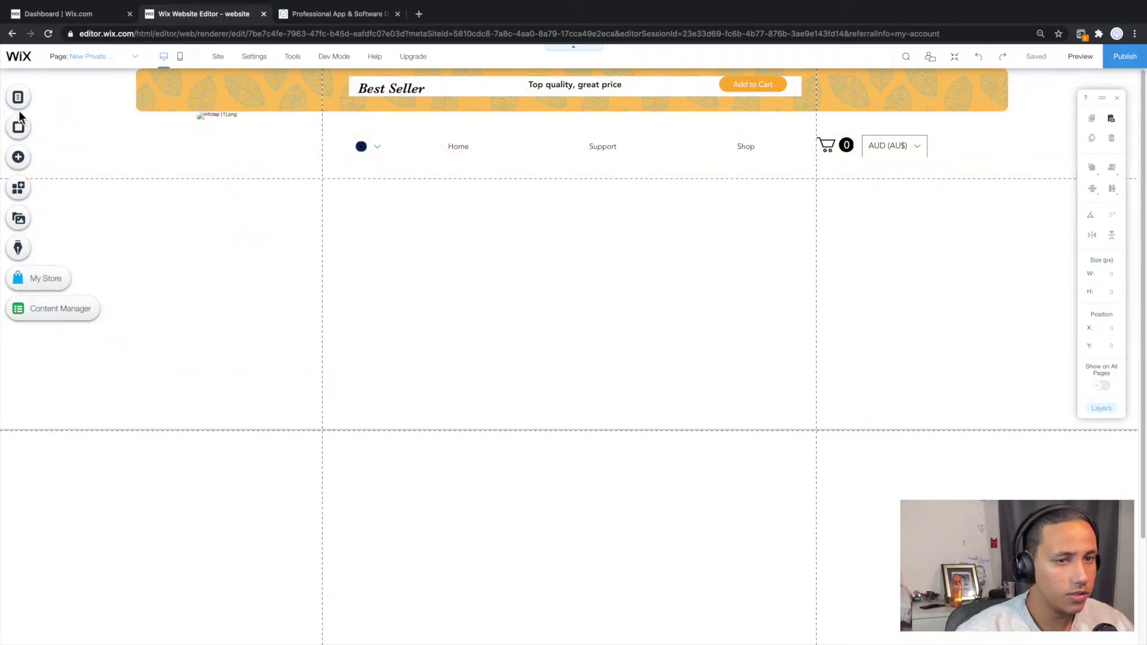
Place a name text input on the new page and duplicate it.
left_click(27, 162)
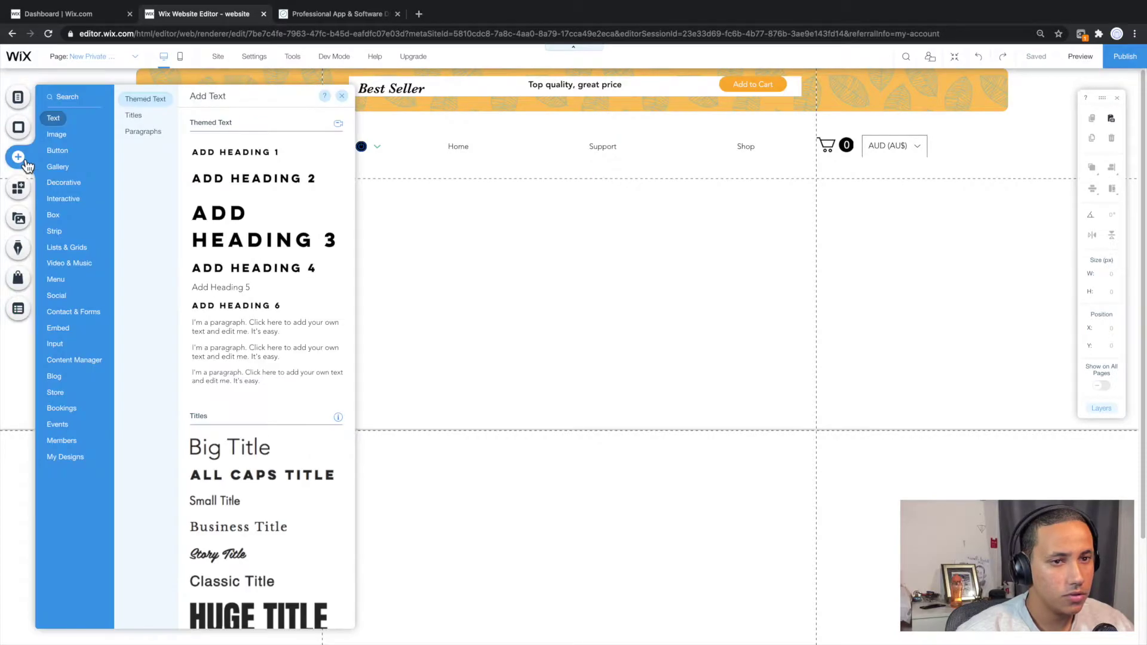
left_click(59, 135)
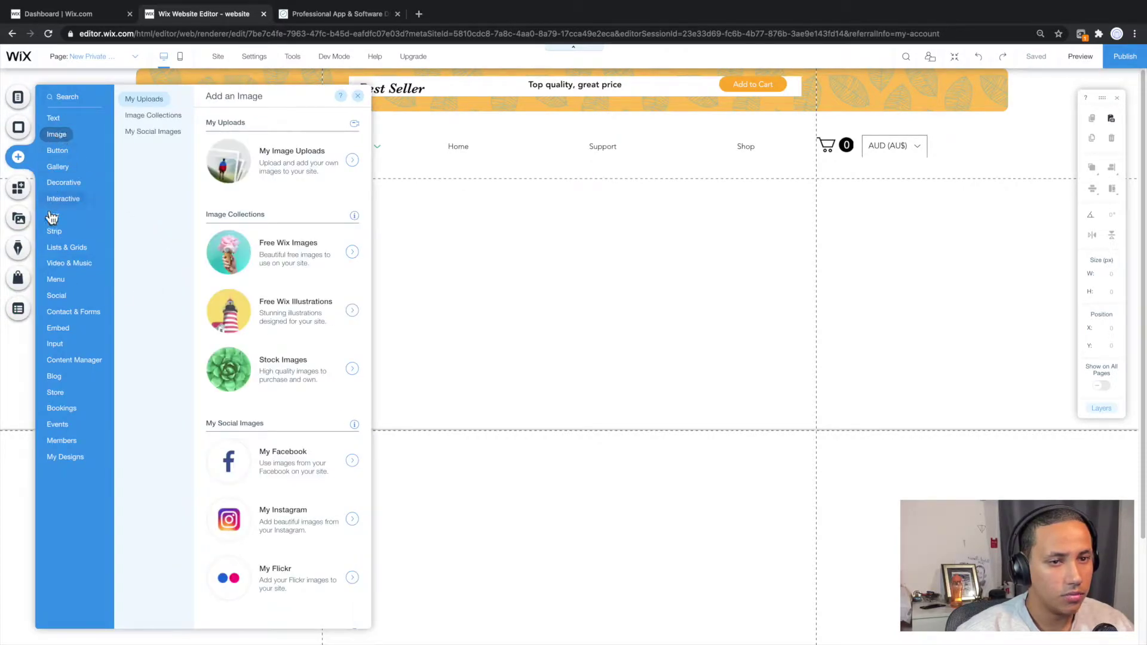
mouse_move(62, 346)
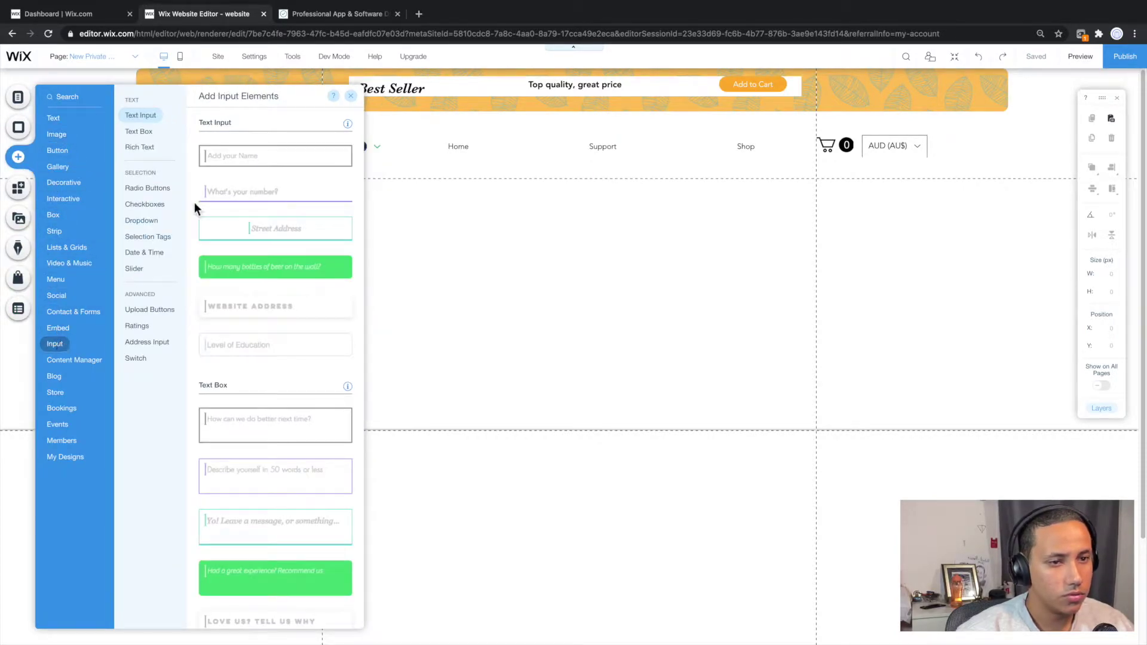
left_click_drag(235, 157, 537, 297)
key("ctrl+d")
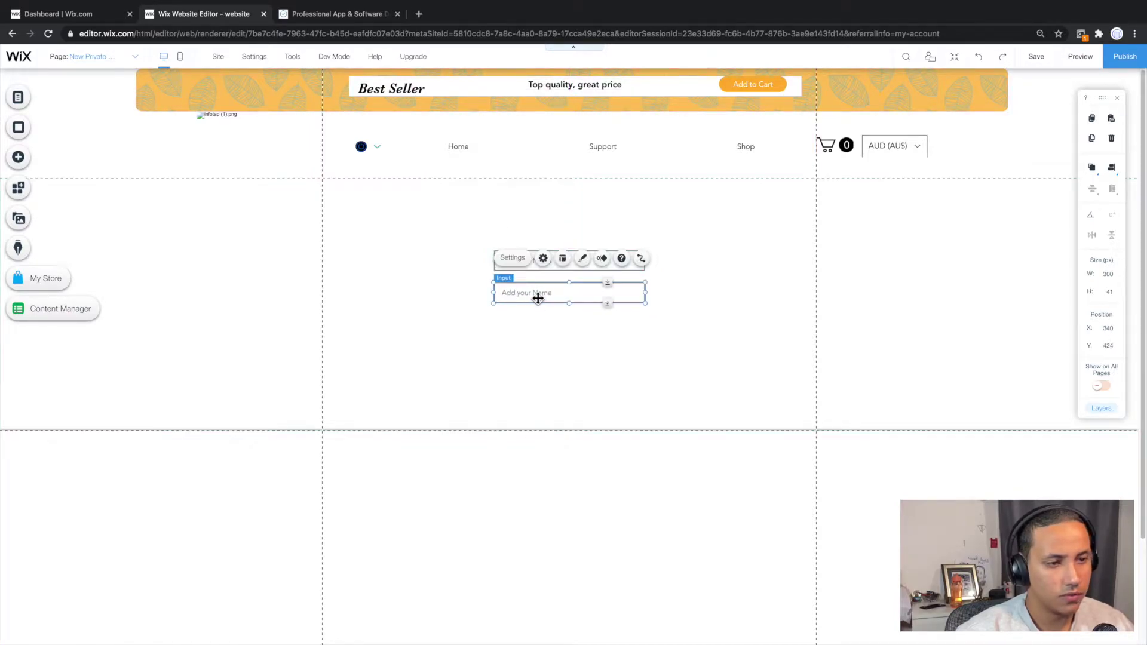
left_click(545, 340)
left_click(532, 261)
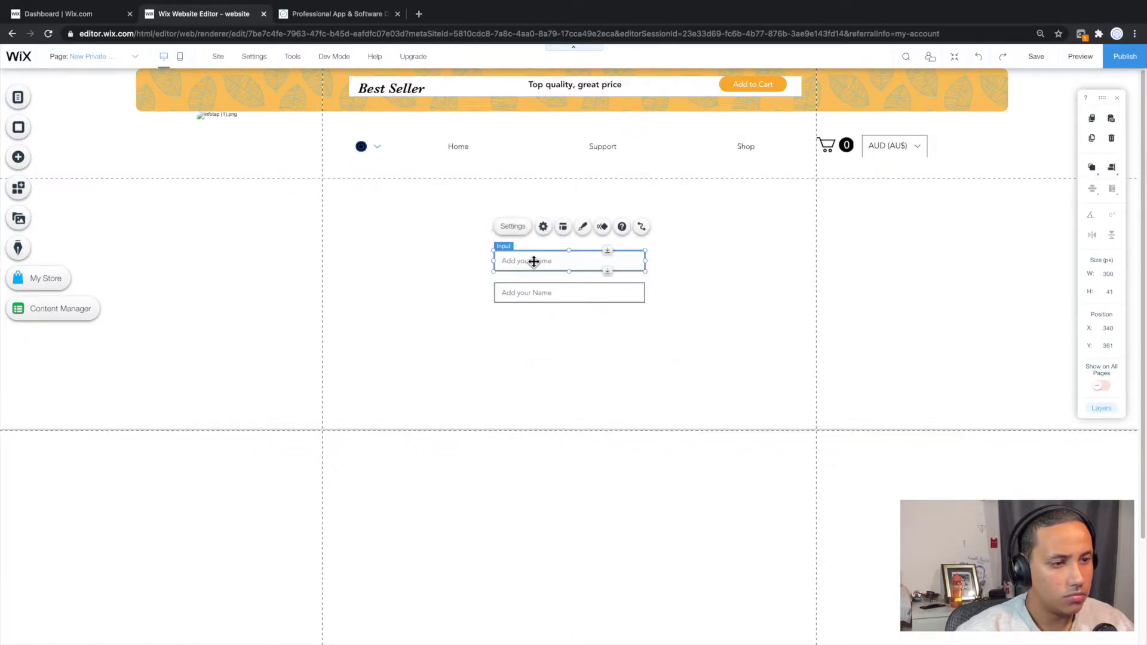
Set the upper input's placeholder to 'Add your First Name'.
left_click(527, 231)
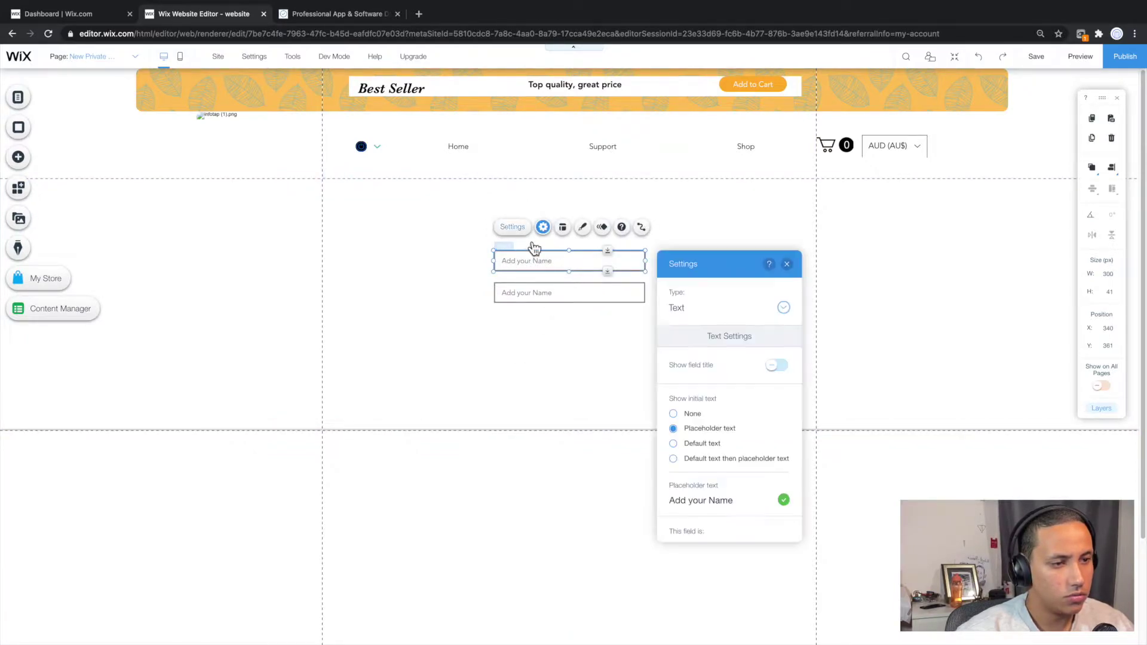
scroll(723, 401, "down", 2)
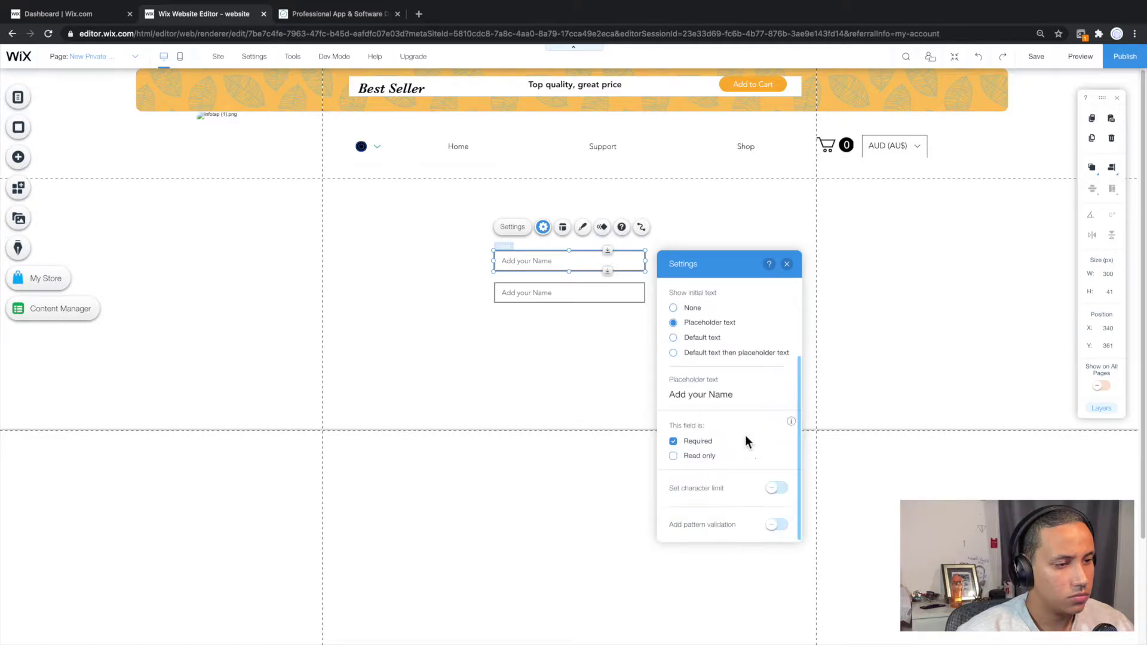
left_click(740, 395)
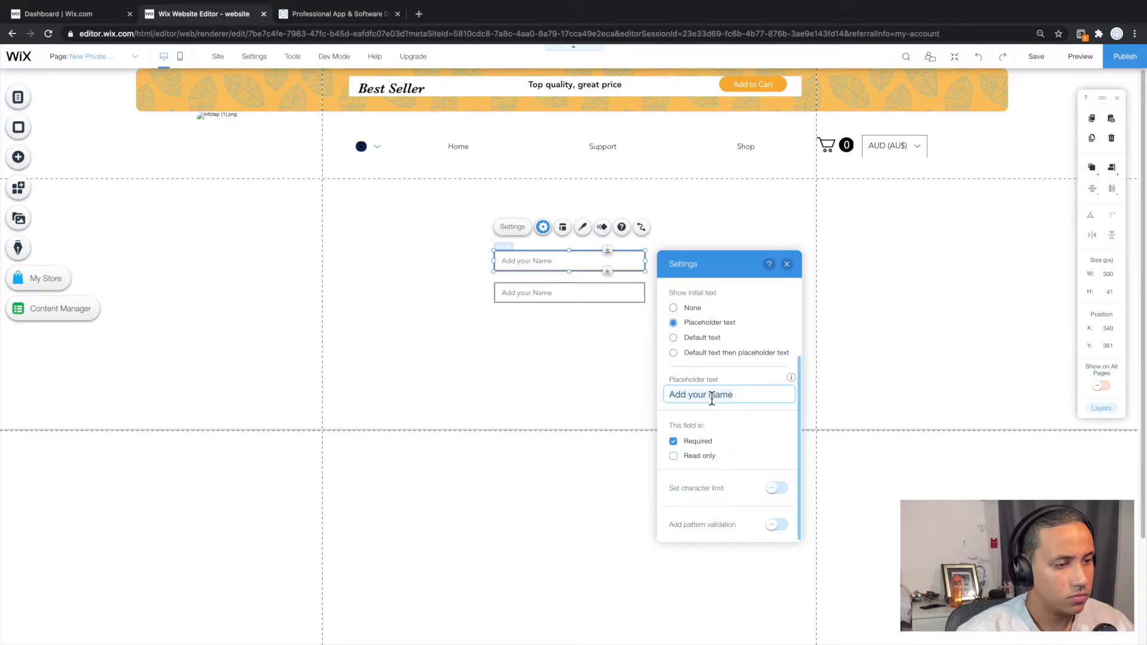
type("First")
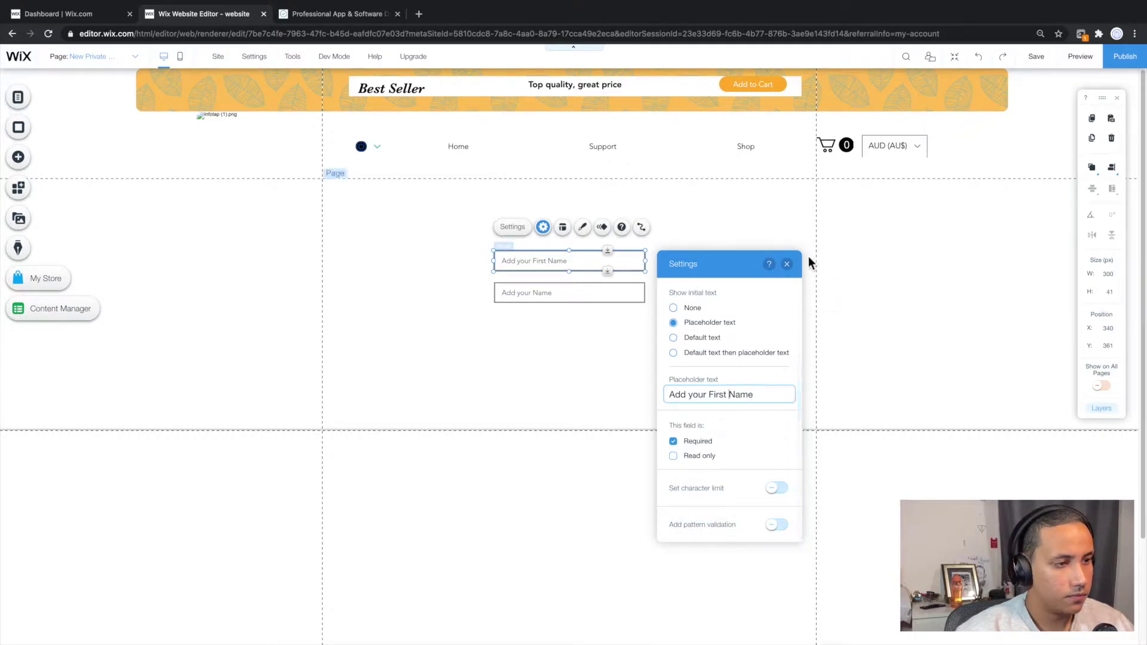
left_click(786, 263)
Set the second input's placeholder to 'Add your Last Name'.
left_click(582, 289)
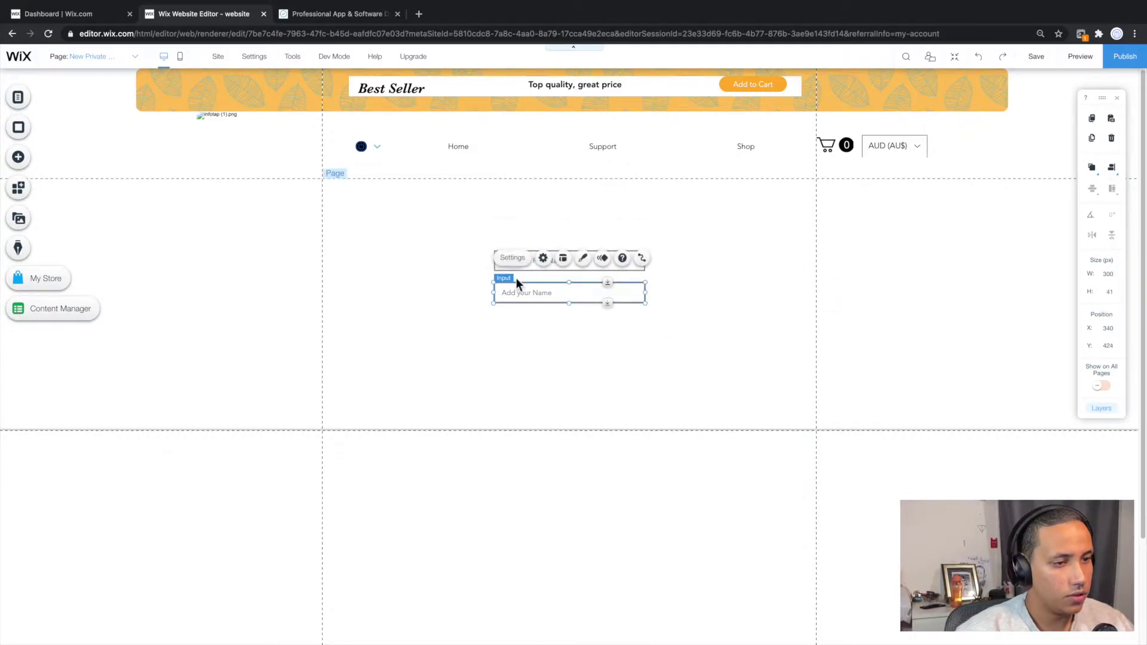
left_click(512, 257)
scroll(740, 489, "down", 2)
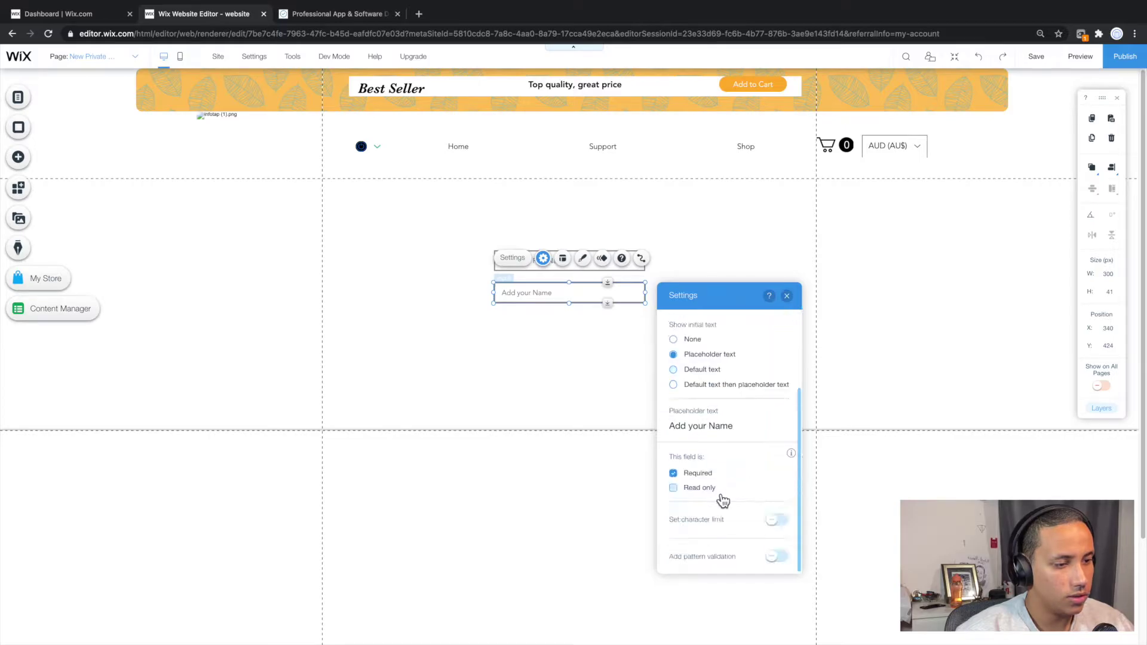
left_click(711, 426)
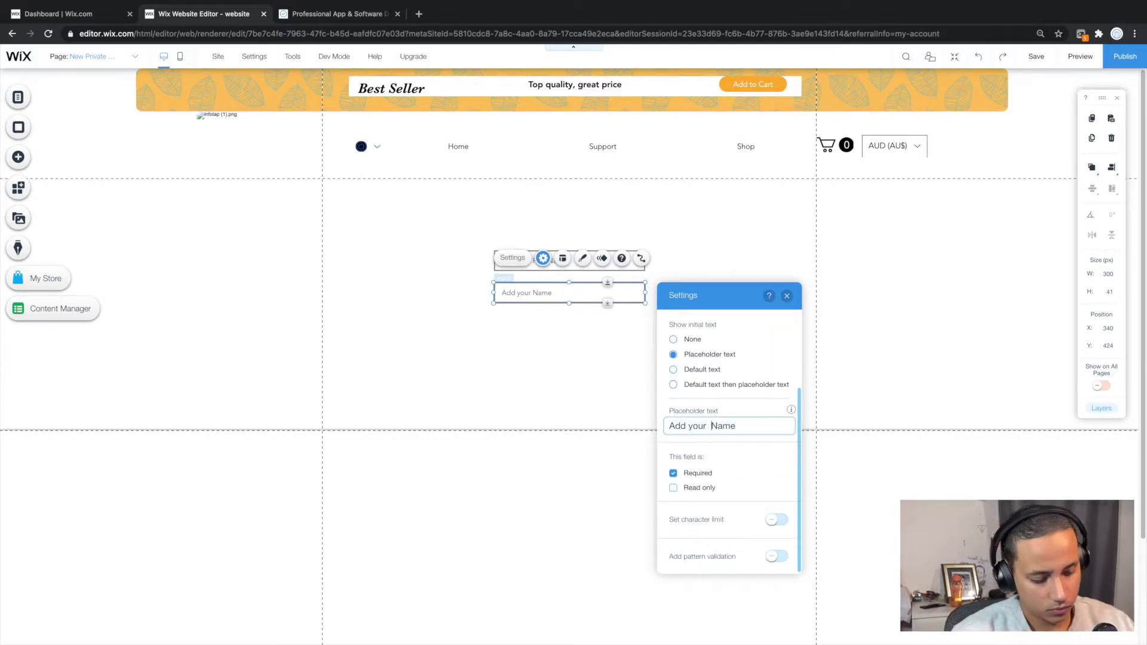
type("Last")
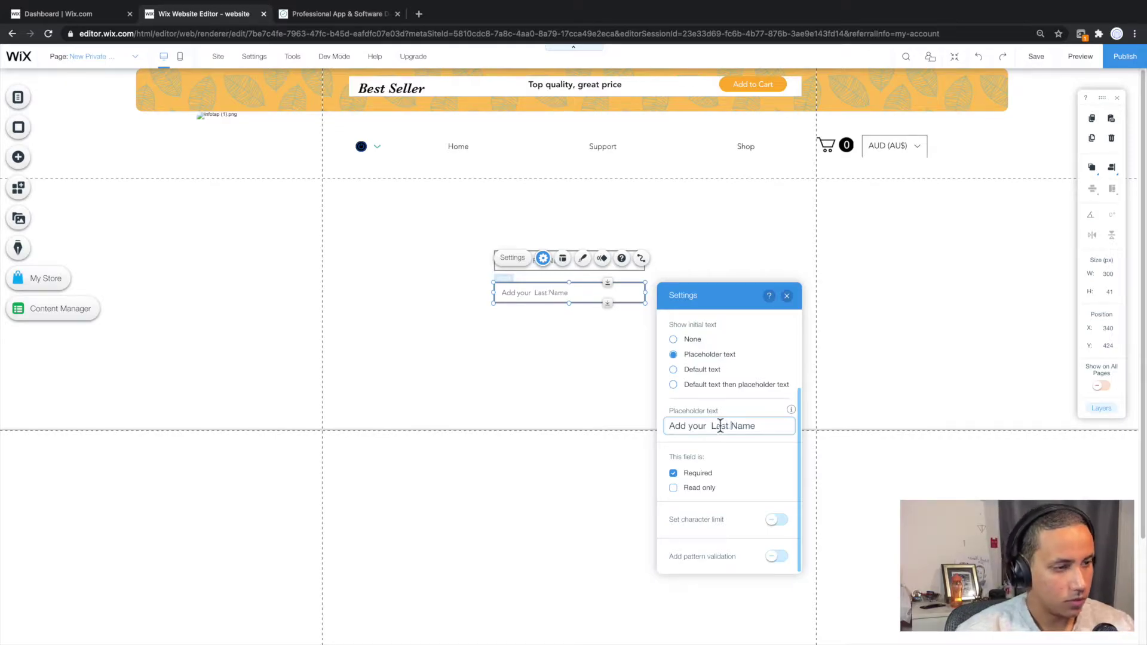
left_click(788, 296)
left_click(669, 371)
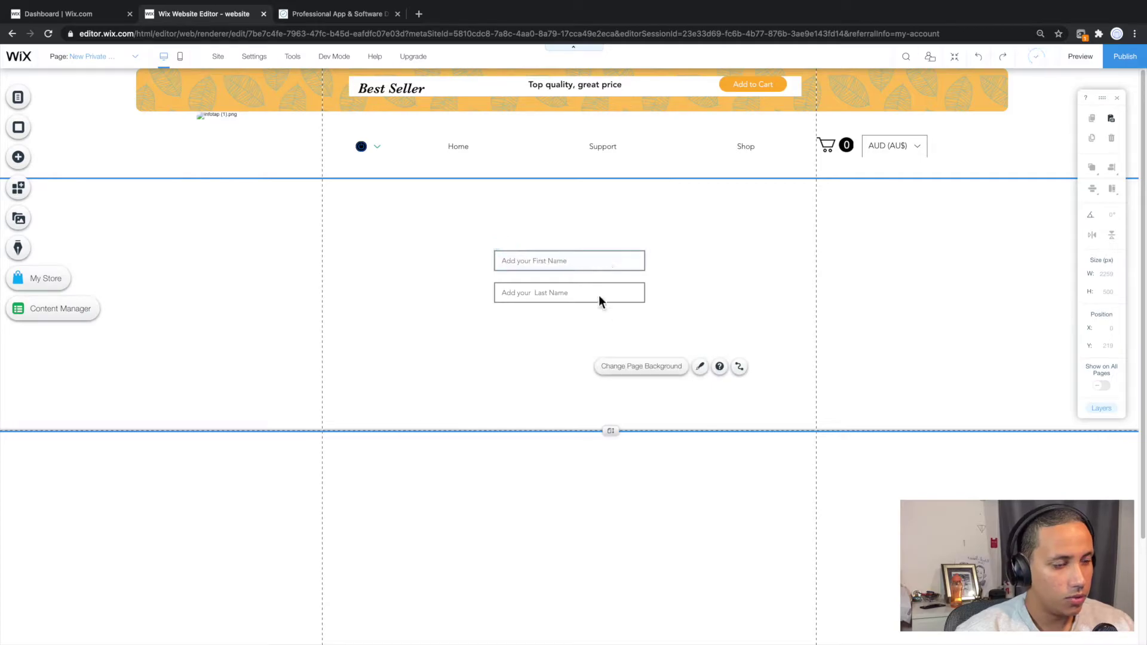
Drag an outlined themed button below the name fields and change its text to 'Submit'.
left_click(18, 156)
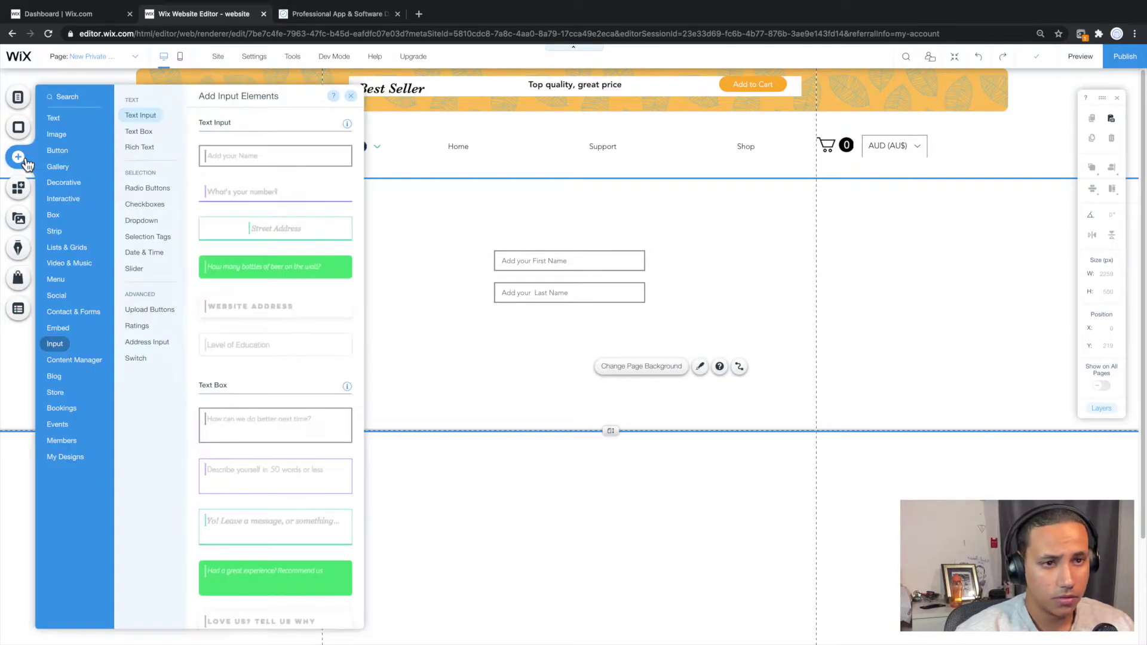
left_click(63, 152)
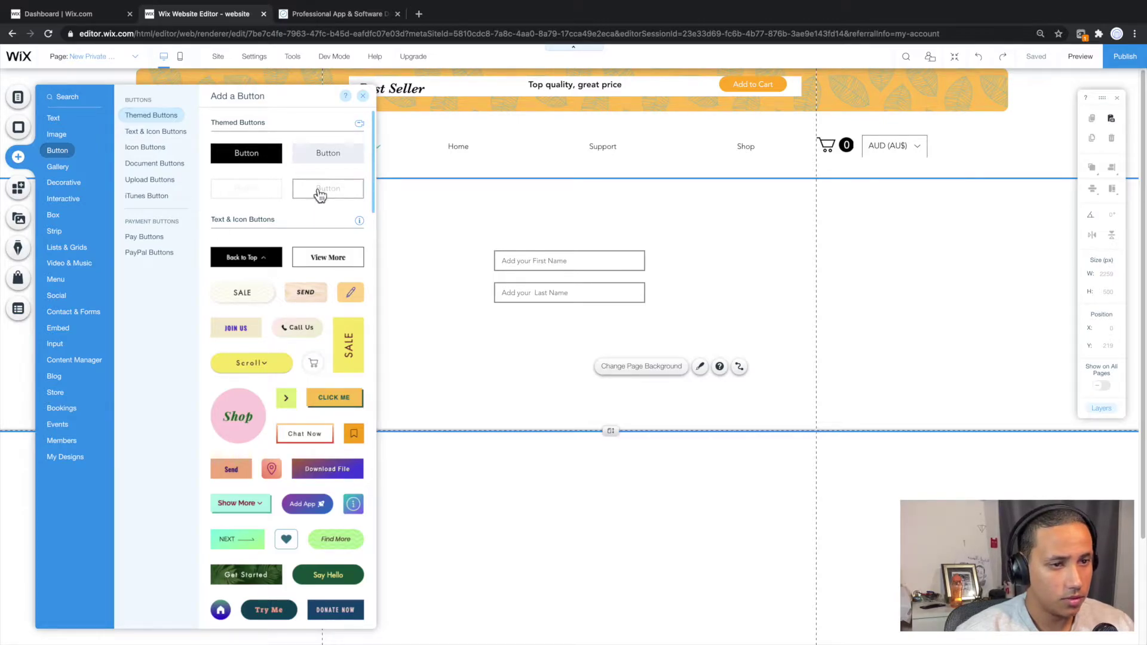
left_click_drag(323, 188, 568, 372)
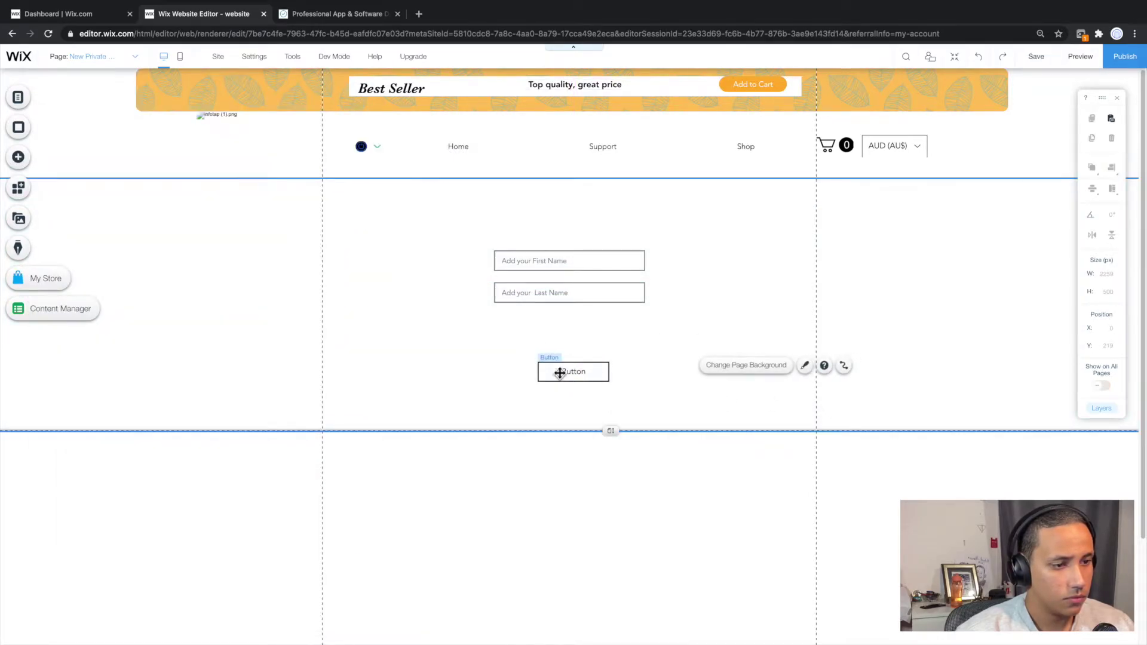
left_click(563, 338)
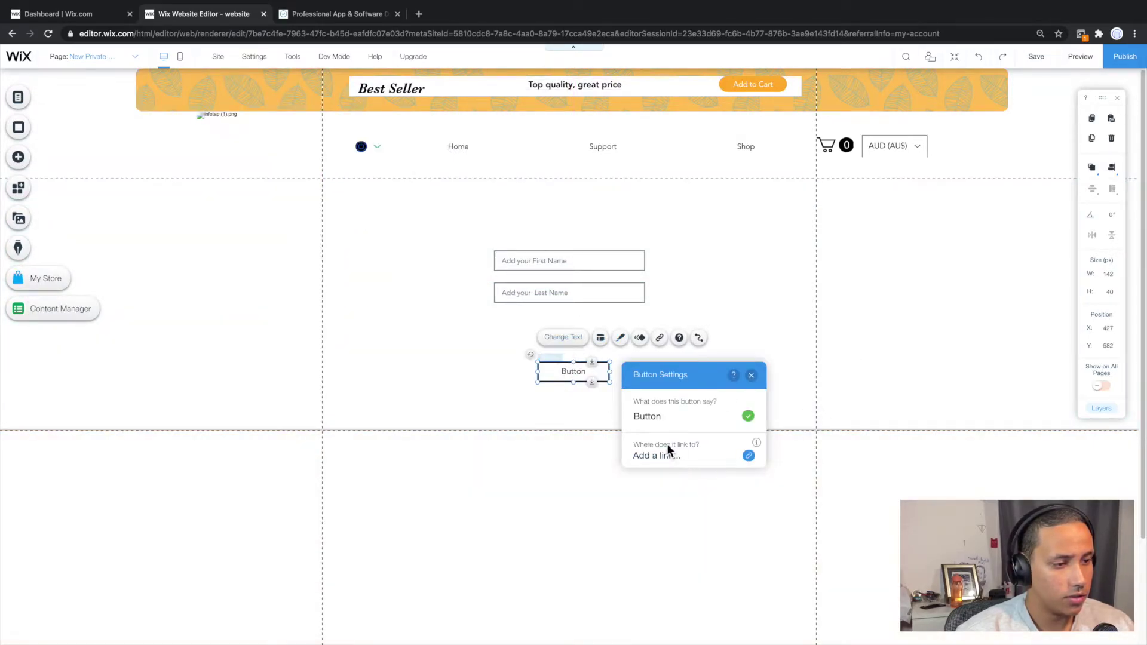
left_click(669, 419)
key("ctrl+a")
type("S")
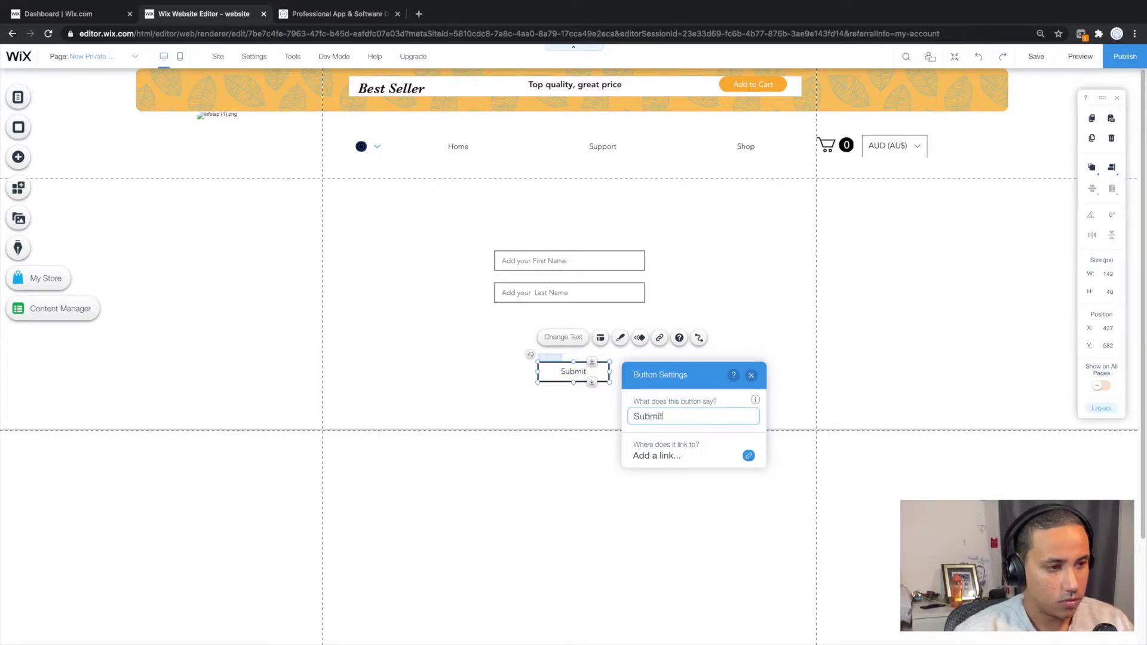
left_click(751, 375)
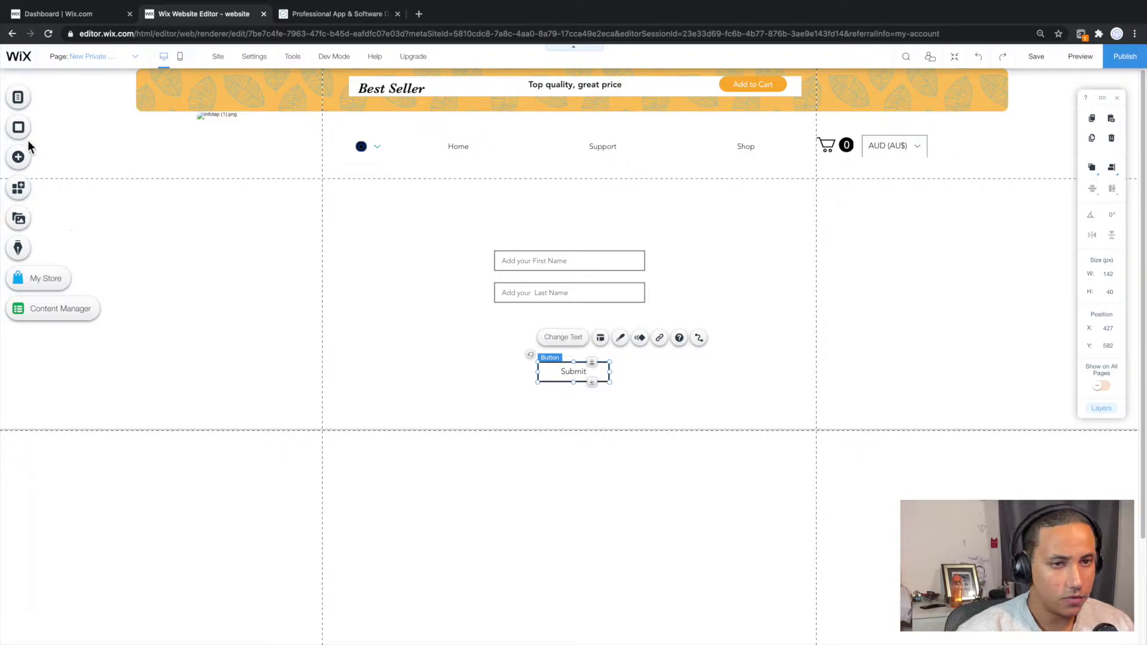
Turn on Corvid Dev Mode, dismiss its welcome dialog and collapse the page code panel.
left_click(21, 104)
left_click(285, 100)
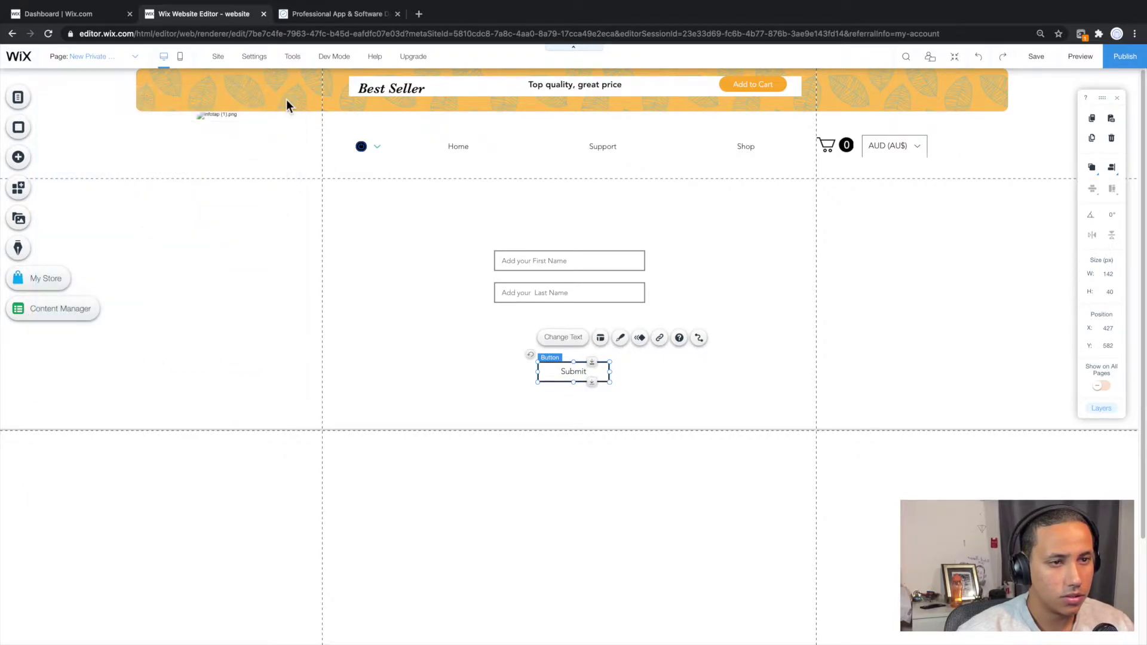
mouse_move(342, 66)
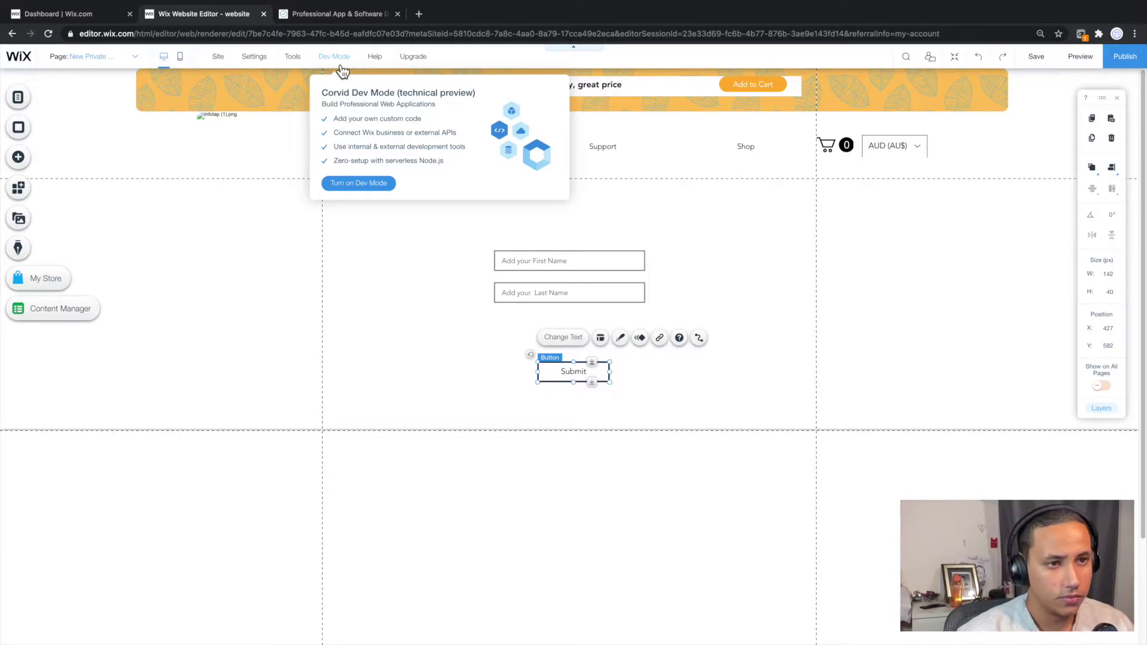
left_click(356, 184)
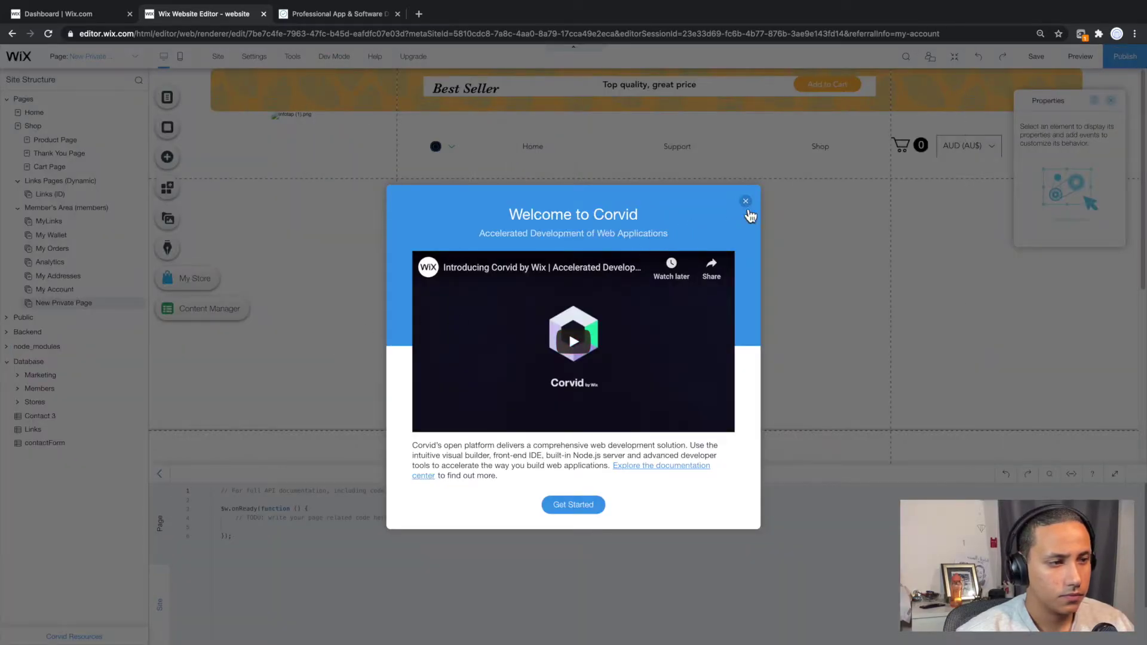
left_click(748, 205)
left_click(1136, 475)
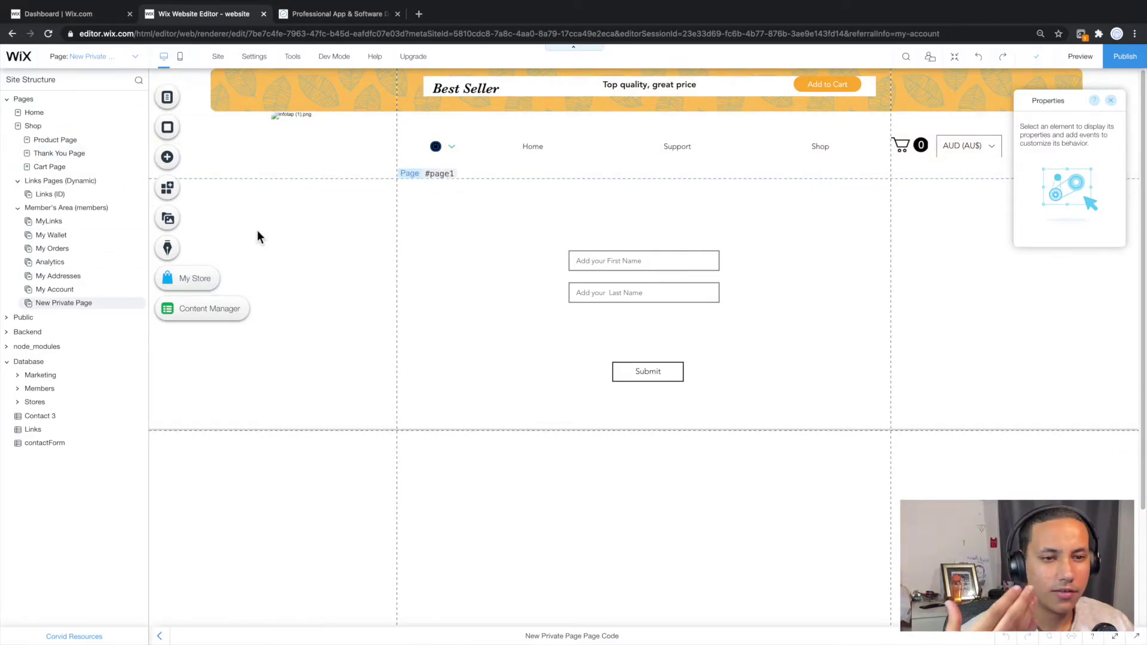
left_click(170, 158)
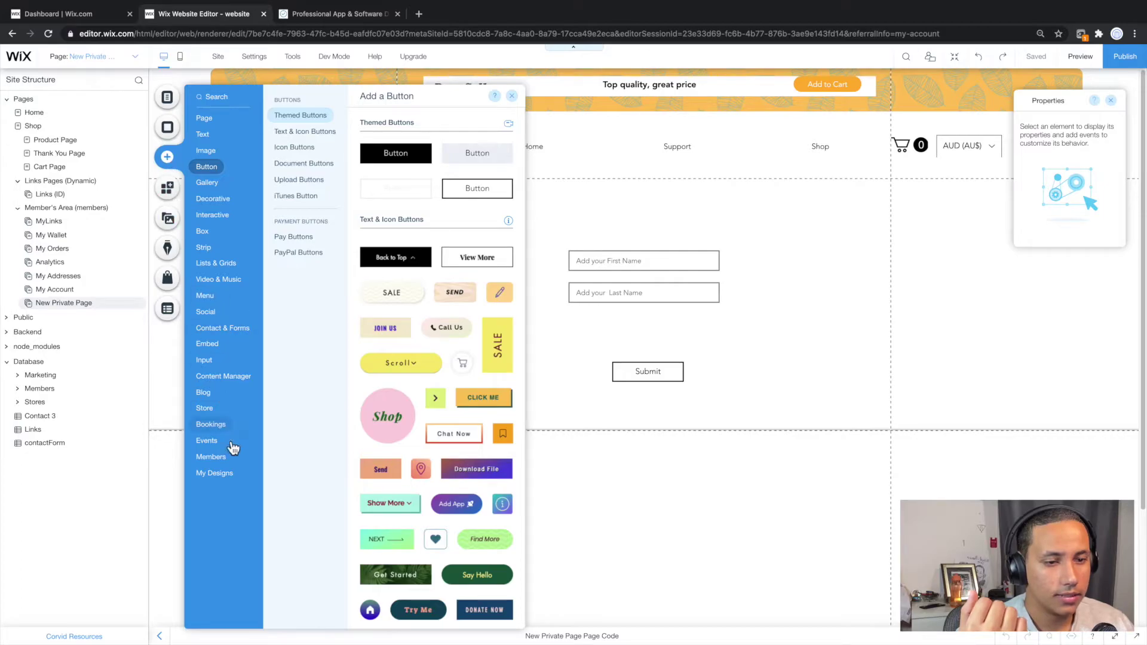
Add a Content Manager dataset and move it into the right margin beside the form.
left_click(242, 377)
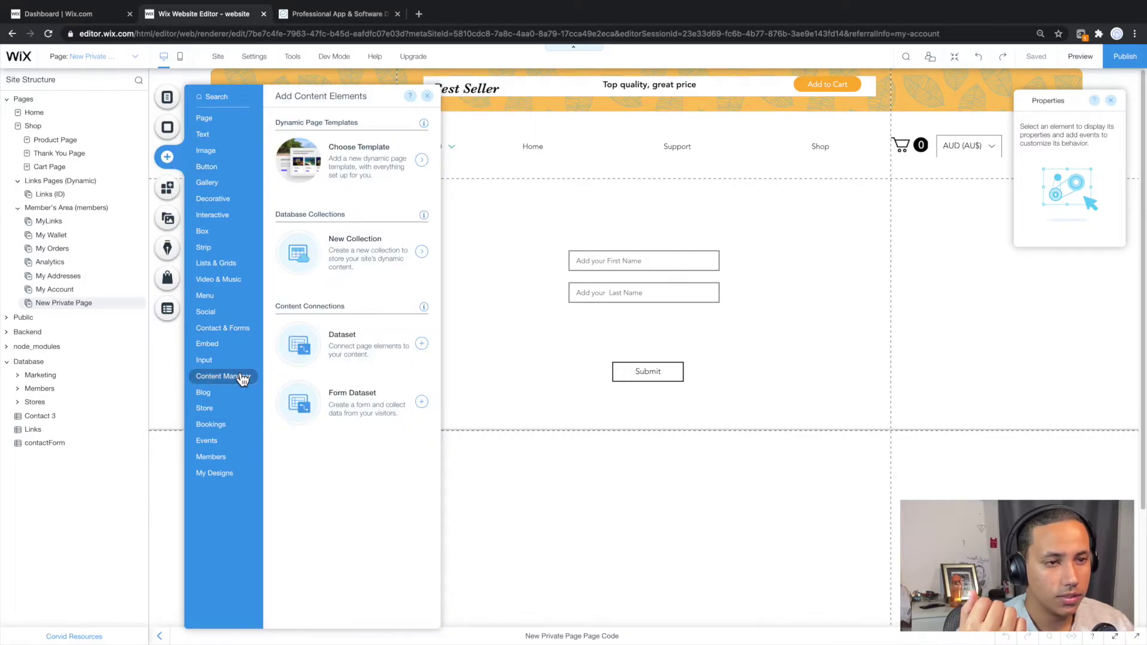
left_click(422, 345)
left_click_drag(669, 372, 935, 285)
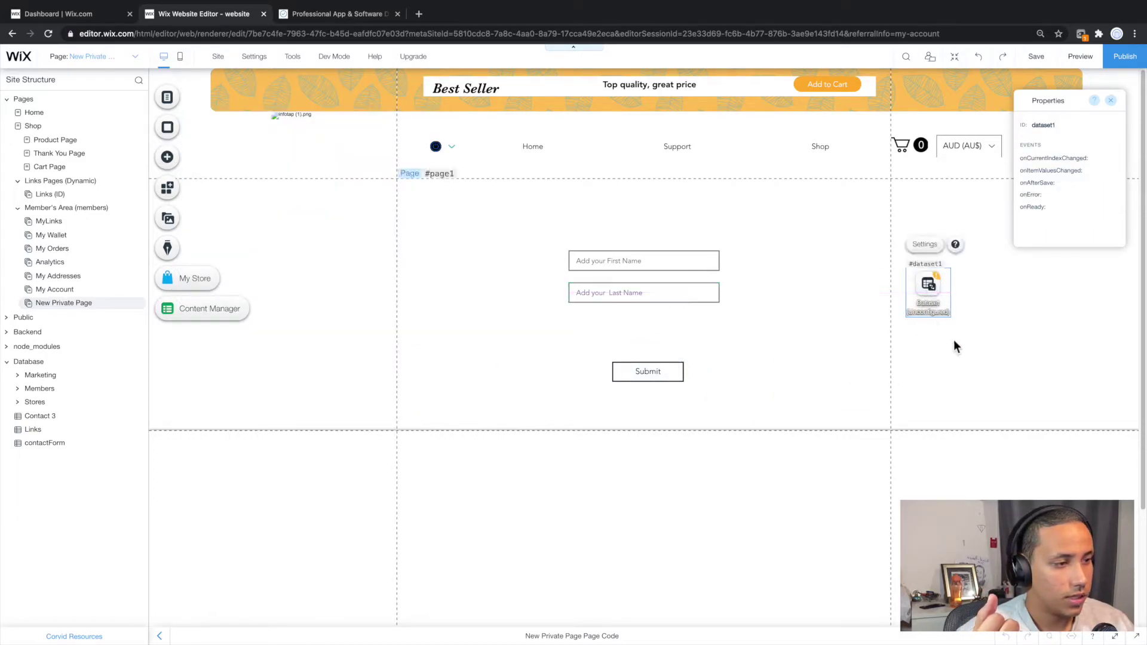
Open dataset1's settings and review the collection list without connecting one.
left_click(926, 245)
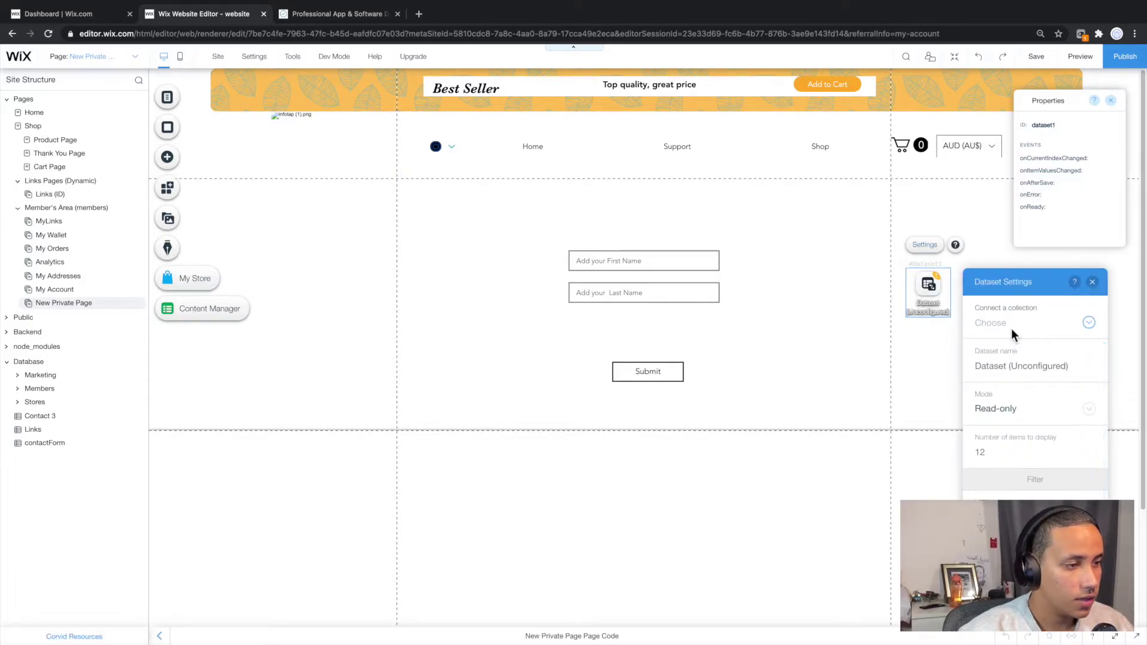
left_click(1012, 325)
scroll(1076, 472, "down", 2)
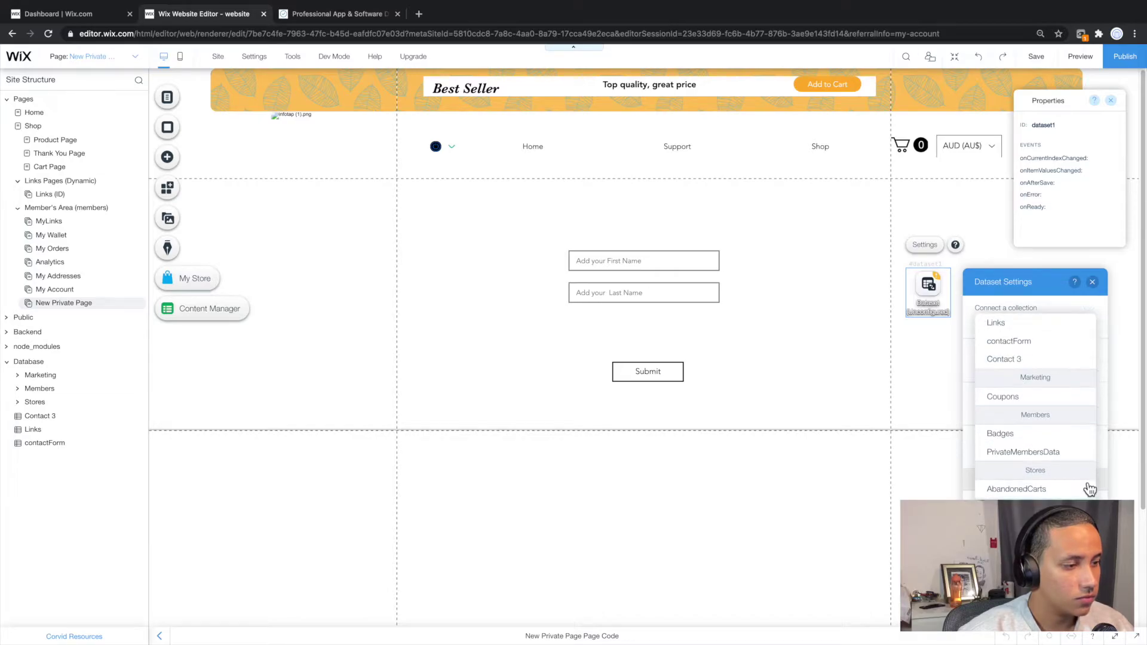
left_click(1034, 291)
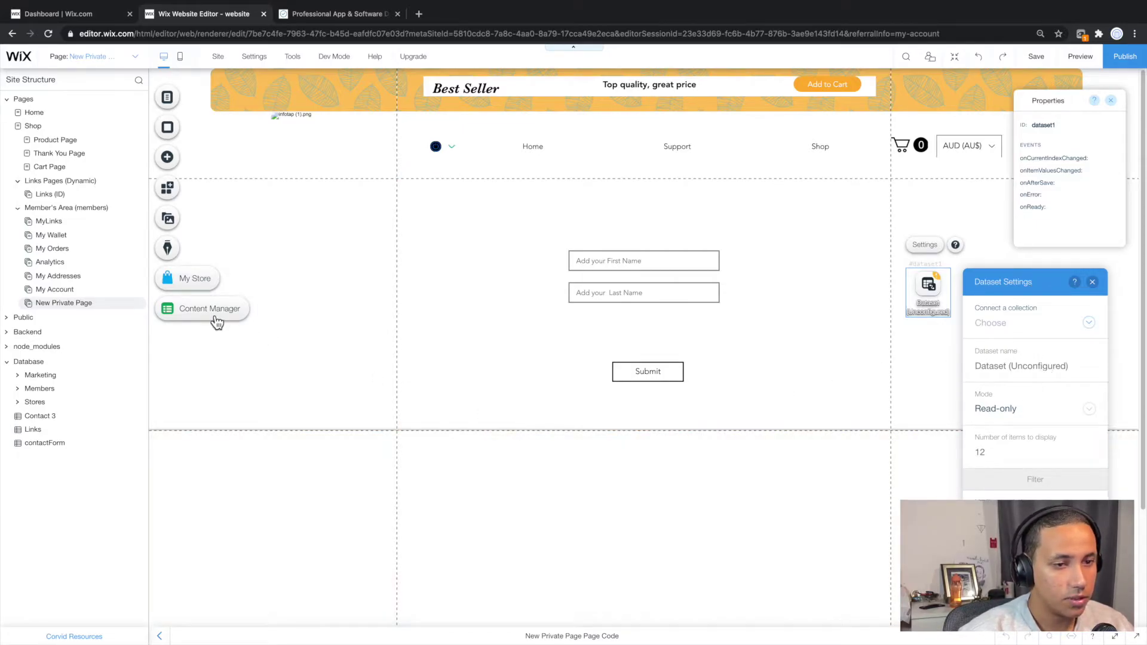
Create the TutorialOne collection for Member-Generated Content, closing the field manager without adding fields.
left_click(193, 317)
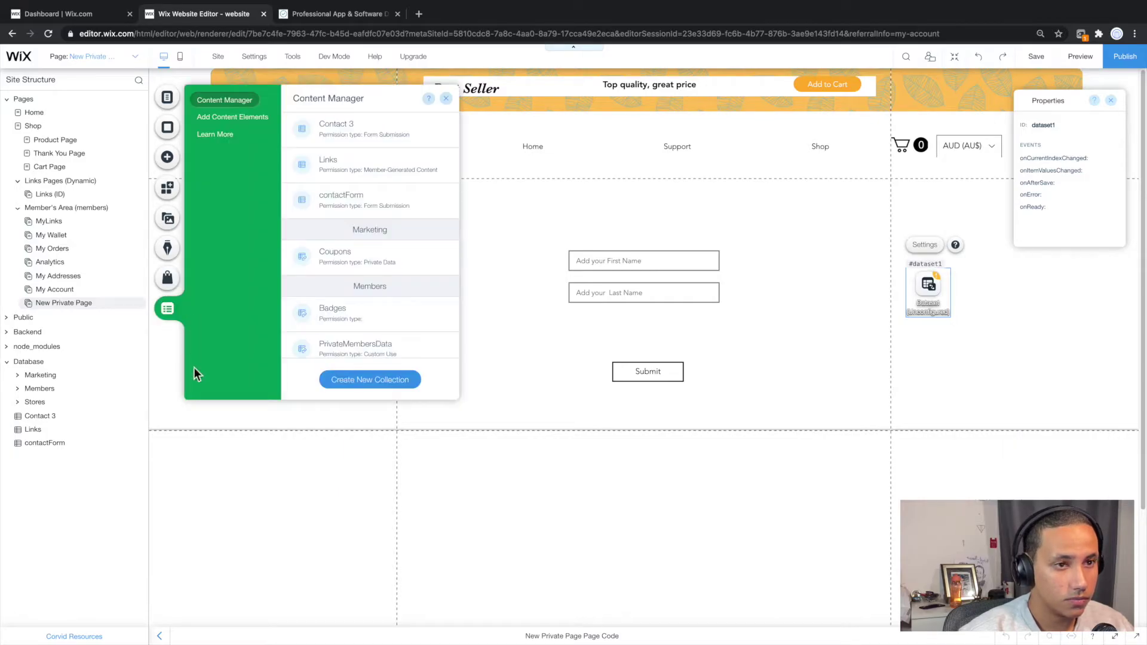
left_click(386, 380)
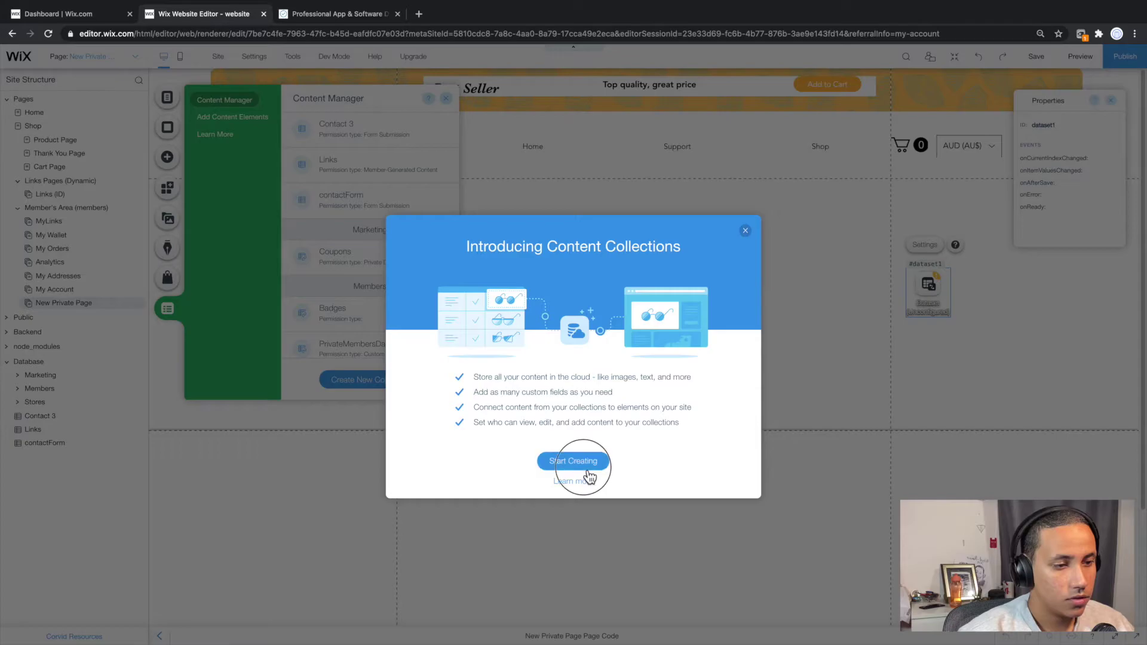
left_click(587, 469)
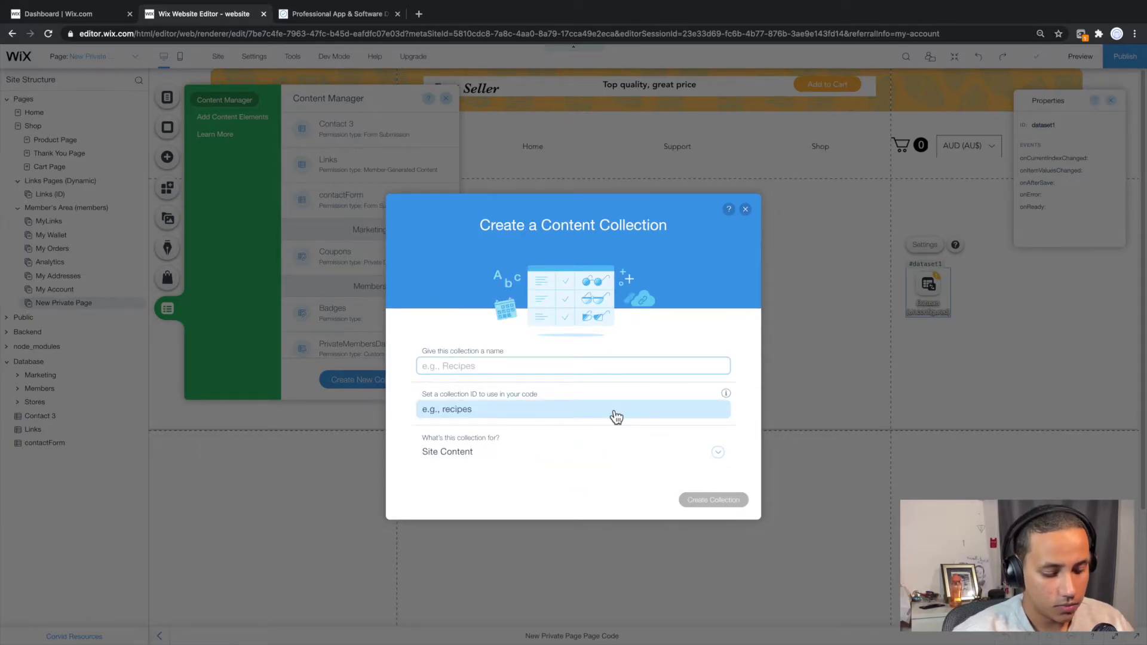
type("TutorialOne")
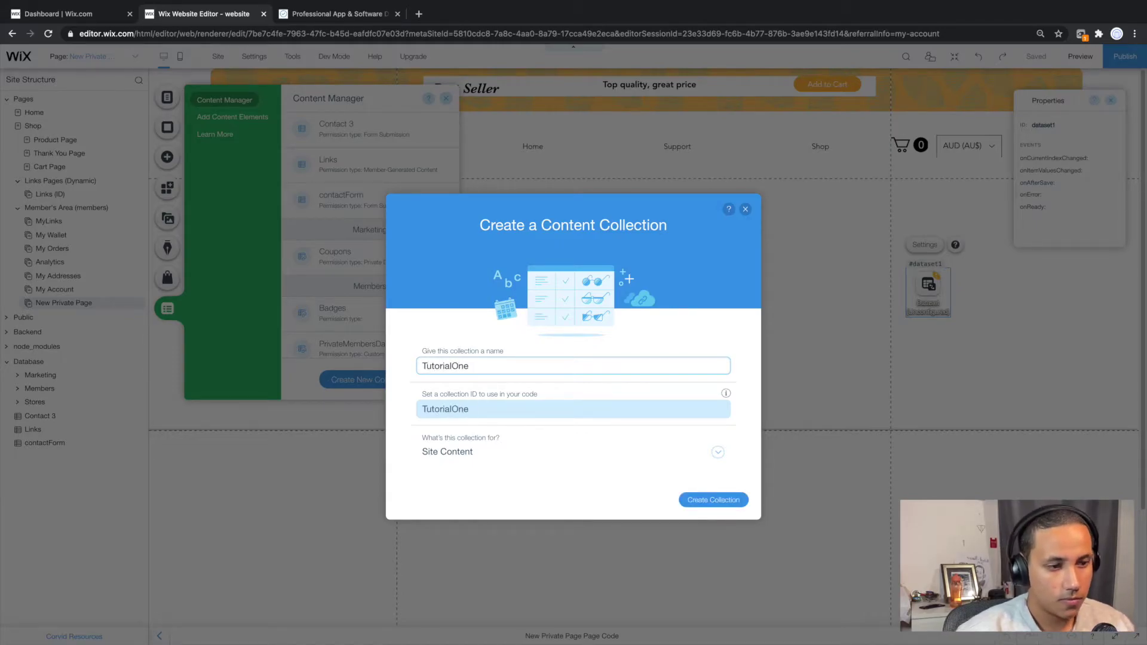
left_click(458, 463)
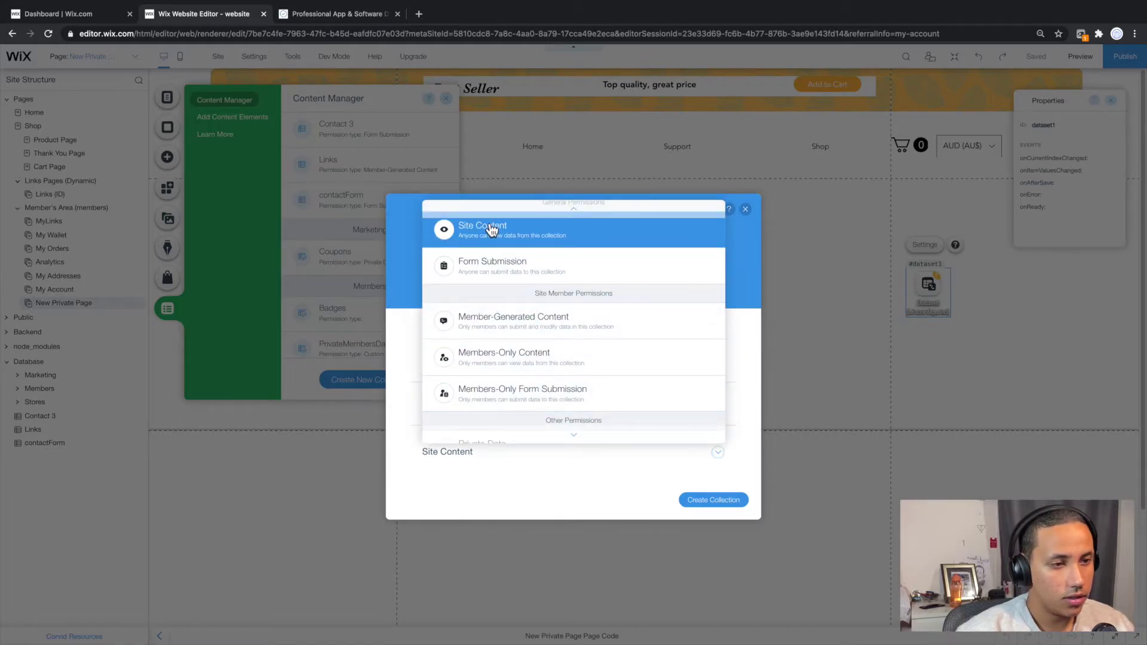
scroll(487, 394, "down", 2)
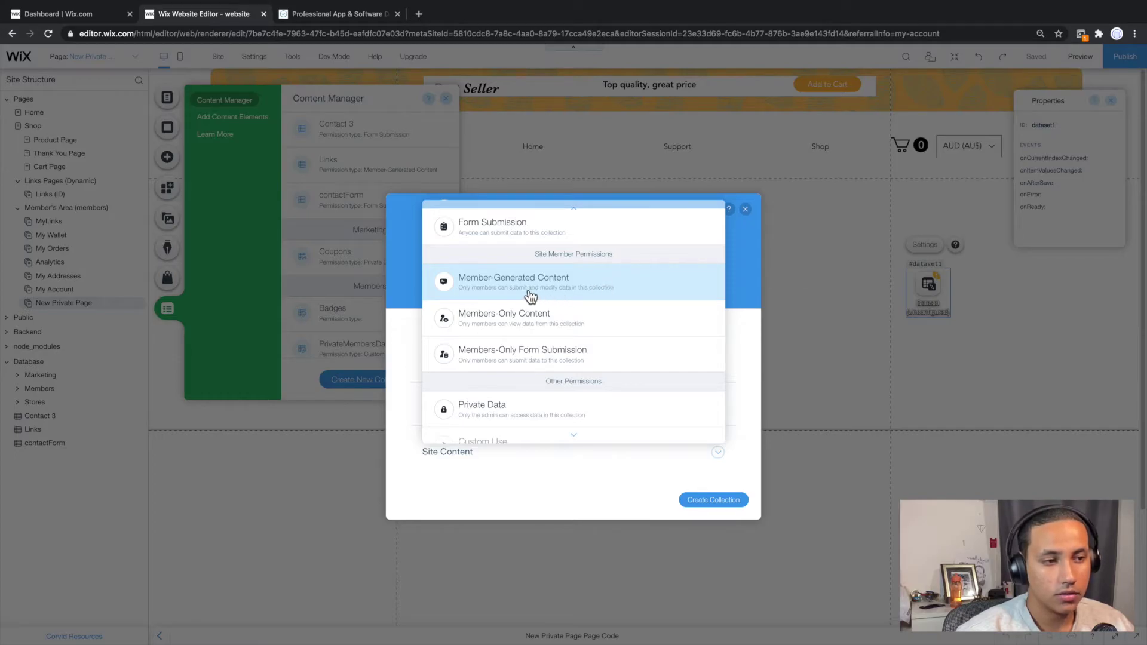
left_click(535, 294)
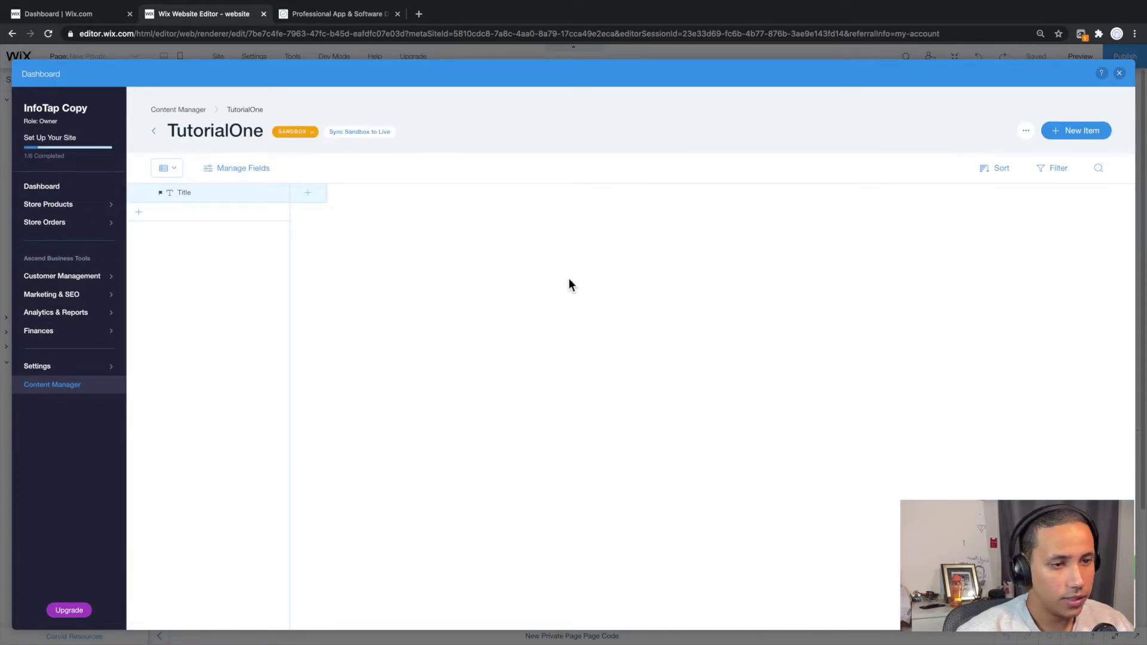
left_click(315, 203)
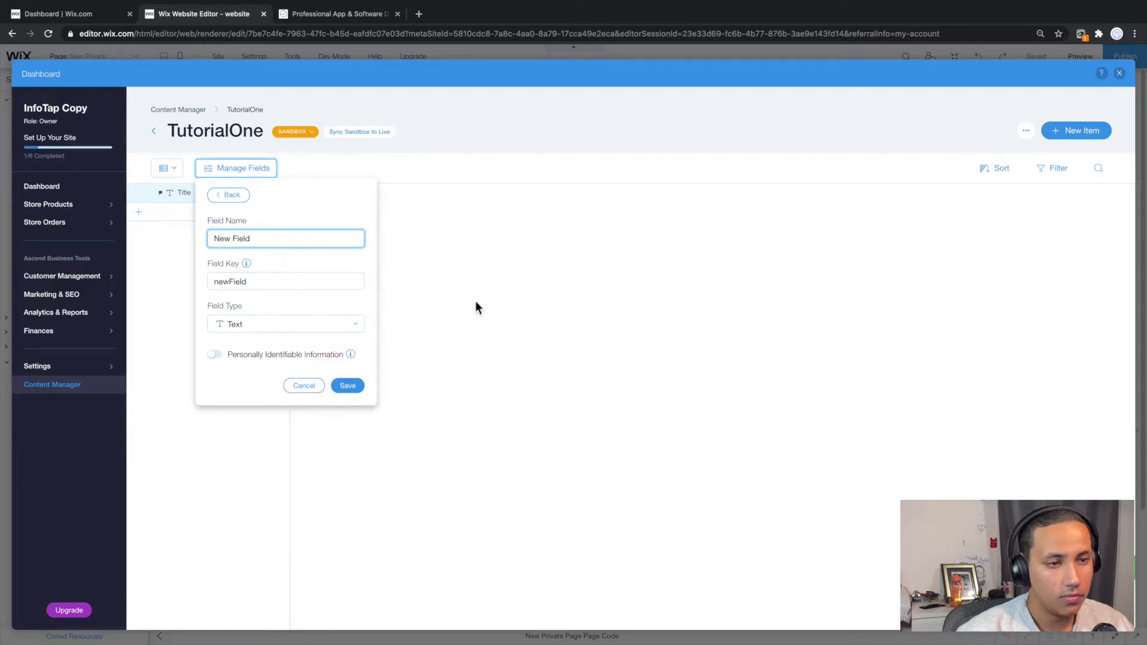
left_click(301, 386)
left_click(837, 287)
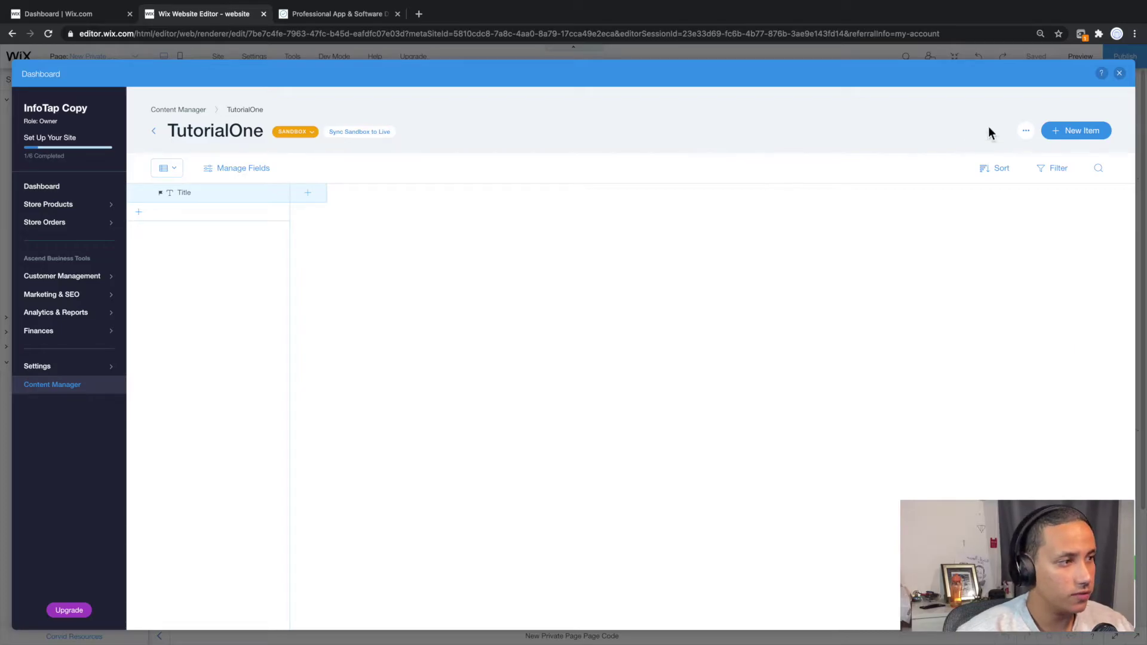
Connect the dataset to TutorialOne in Read & Write mode.
left_click(1120, 73)
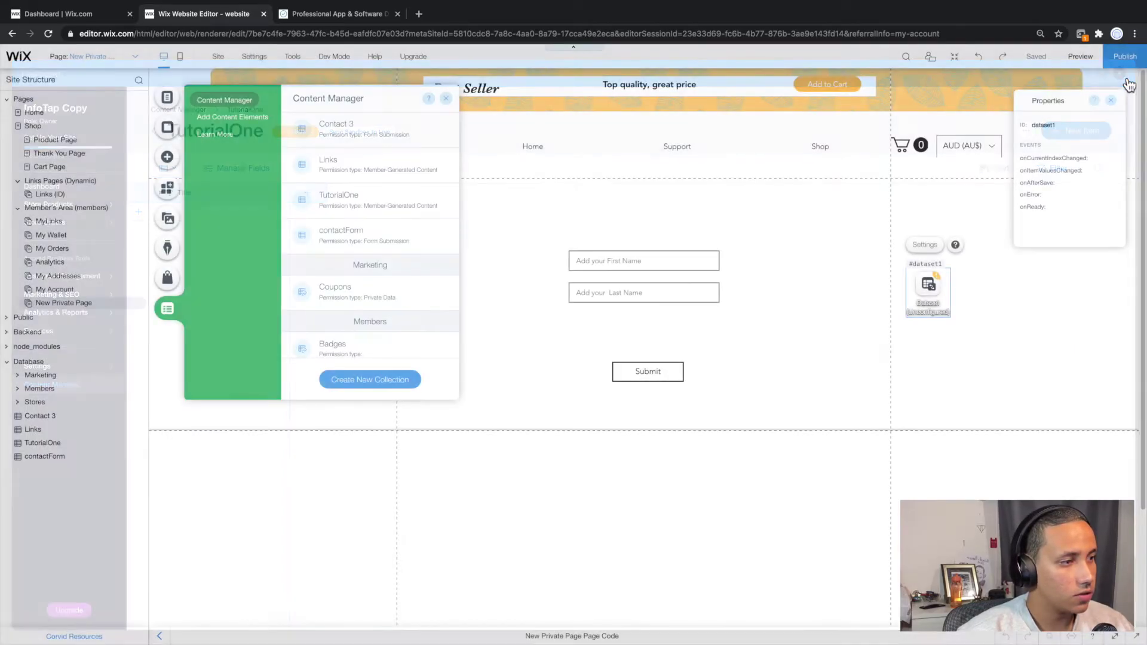
left_click(935, 247)
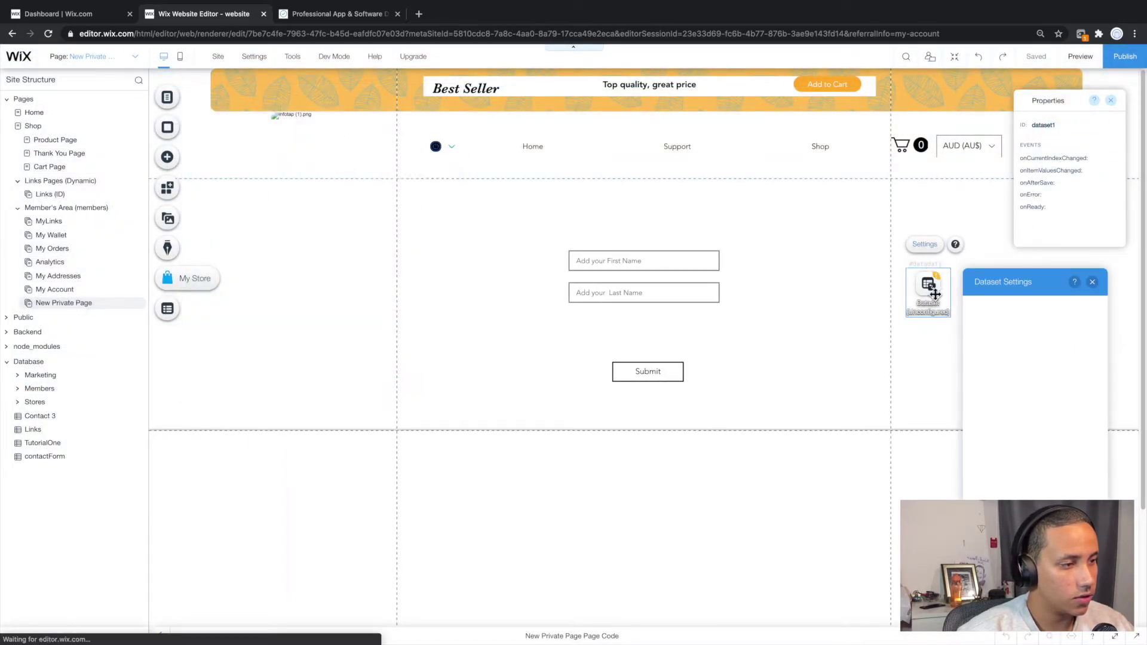
left_click(1005, 324)
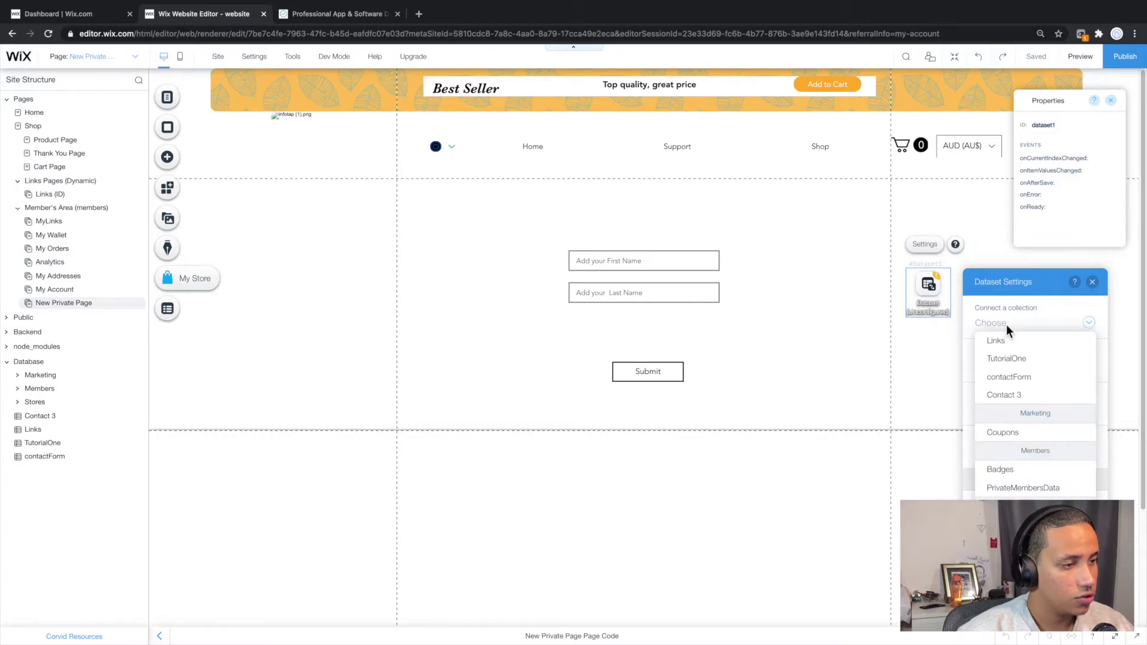
left_click(1009, 362)
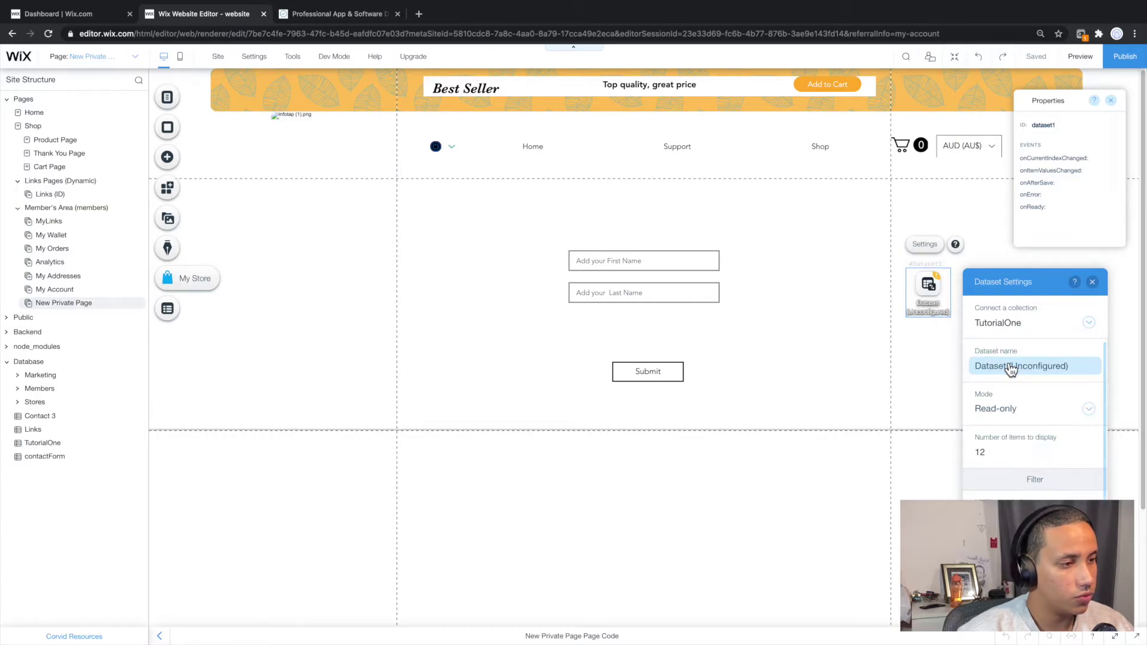
left_click(997, 421)
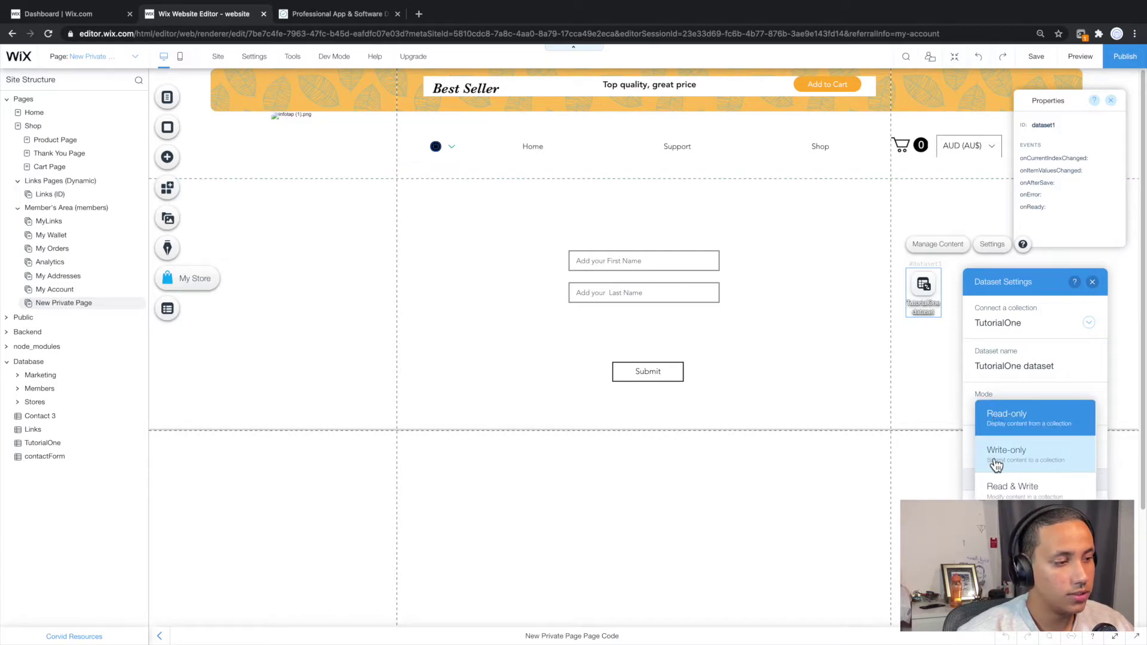
left_click(1014, 487)
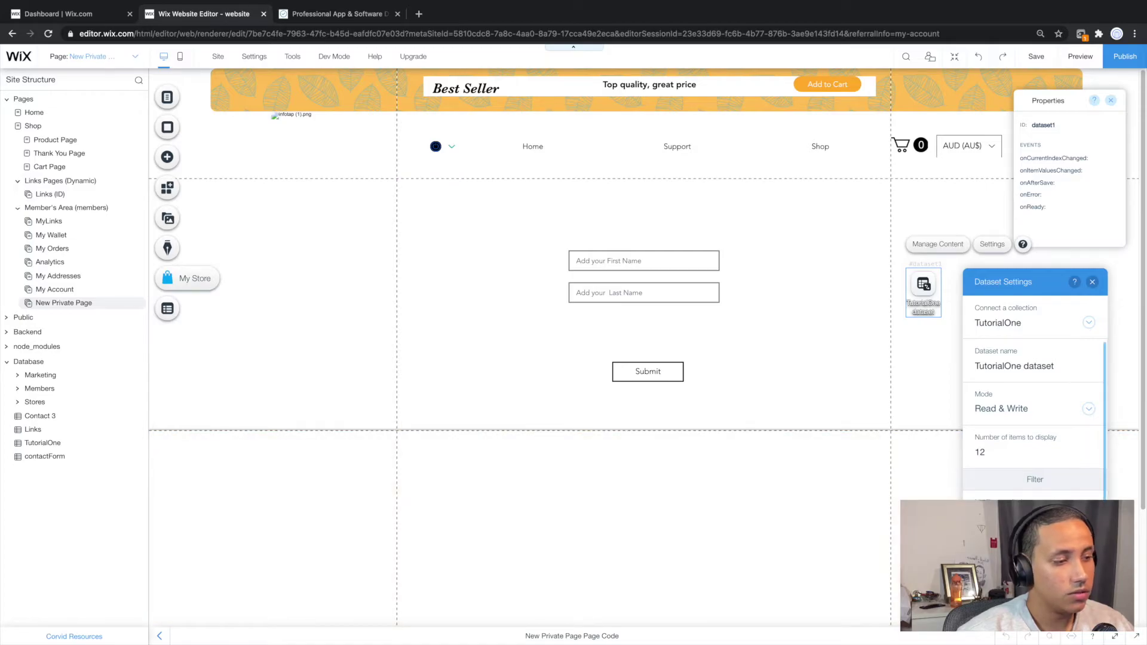
Add a dataset filter where Owner is the logged-in user.
left_click(1035, 479)
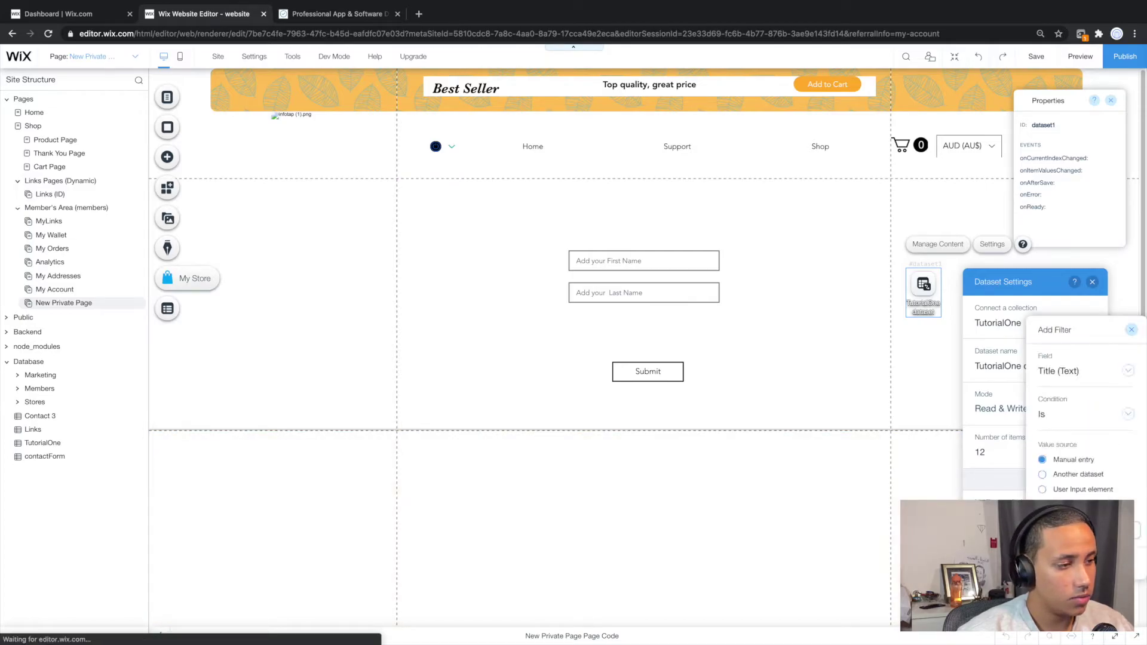
left_click(1071, 385)
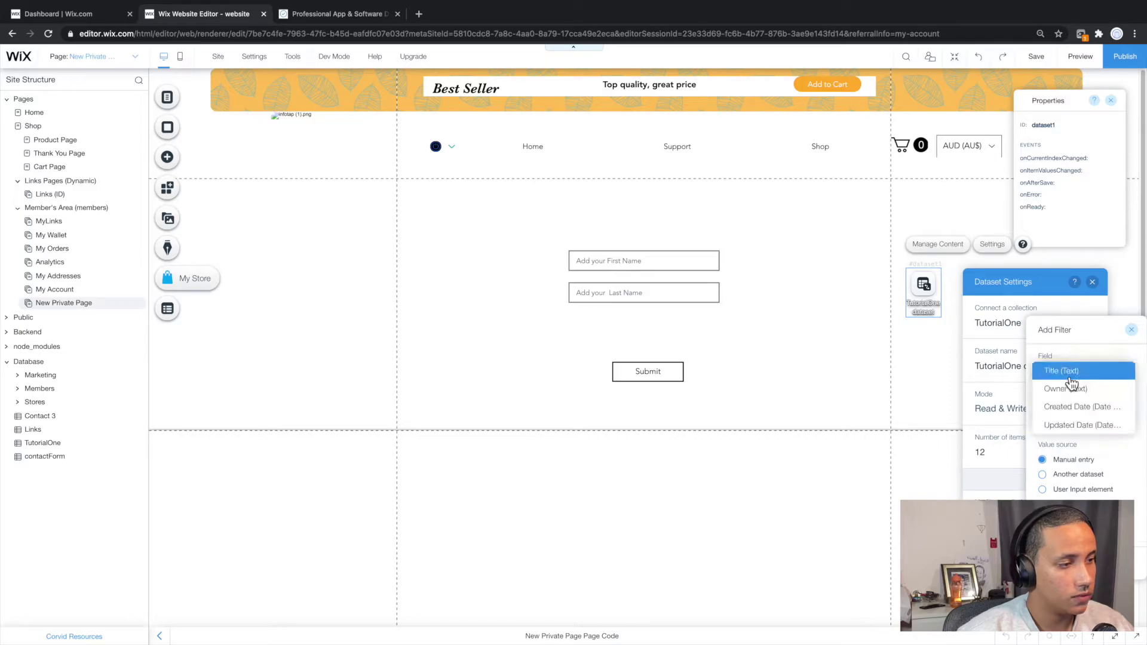
left_click(1070, 393)
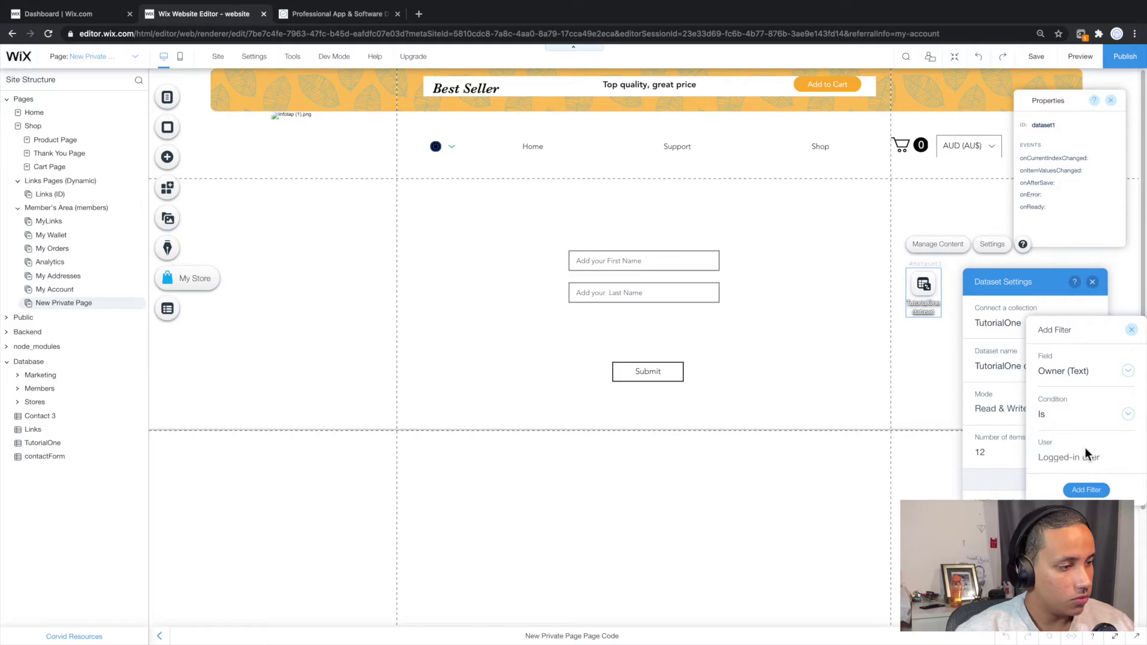
left_click(1086, 490)
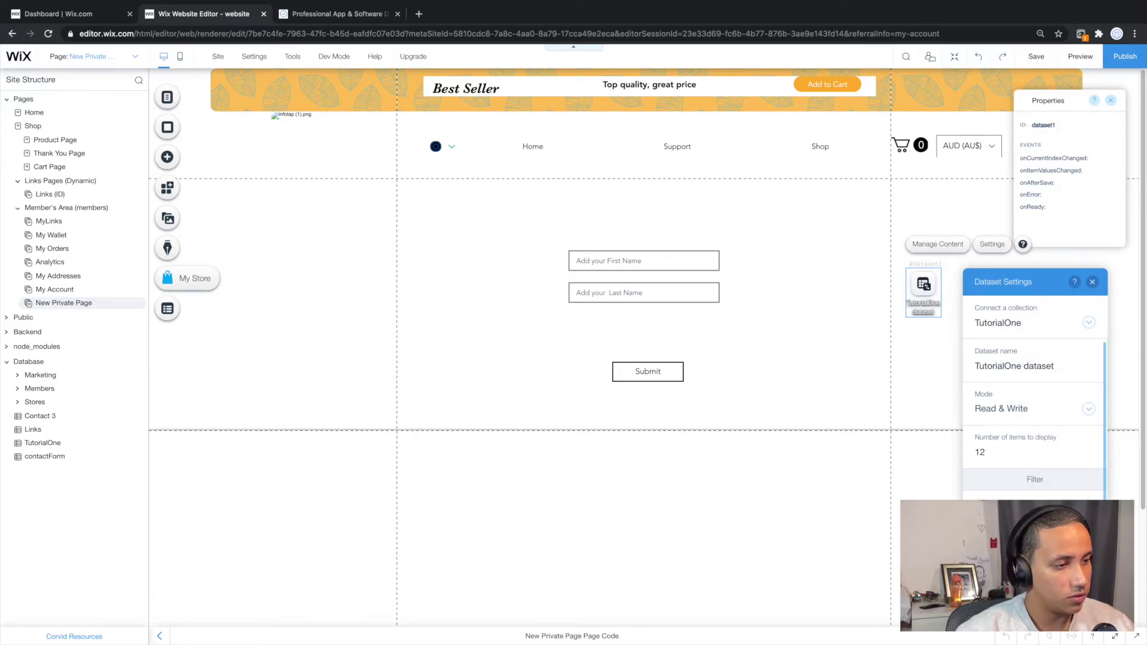
left_click(778, 318)
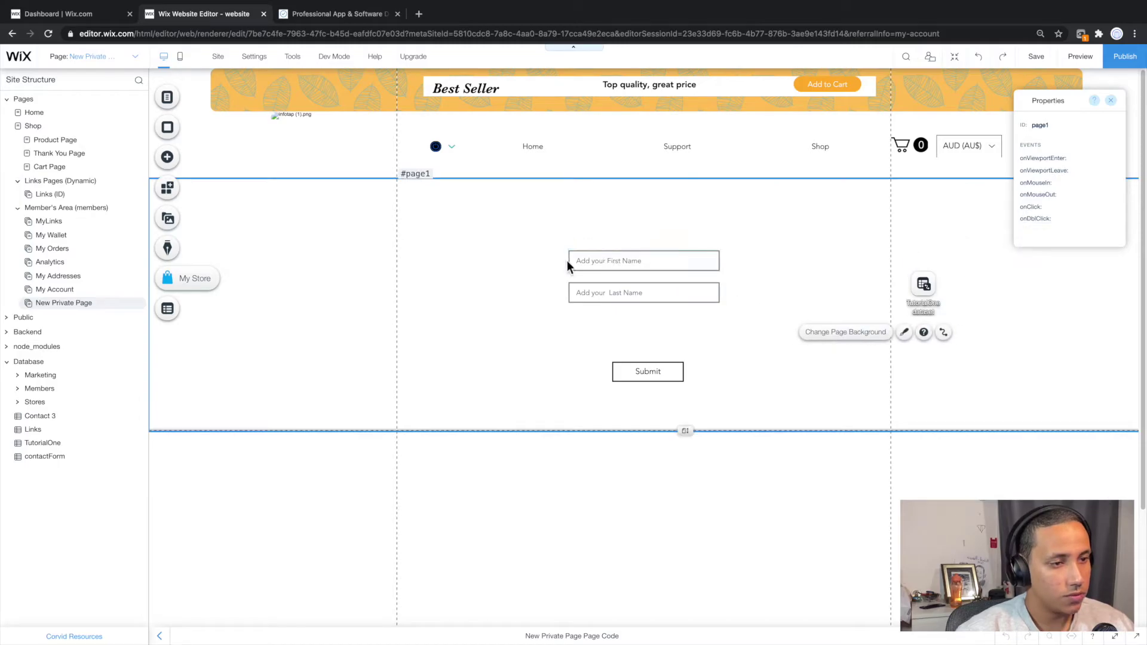
Connect the First Name input to a new FirstName field in the TutorialOne dataset.
left_click(613, 266)
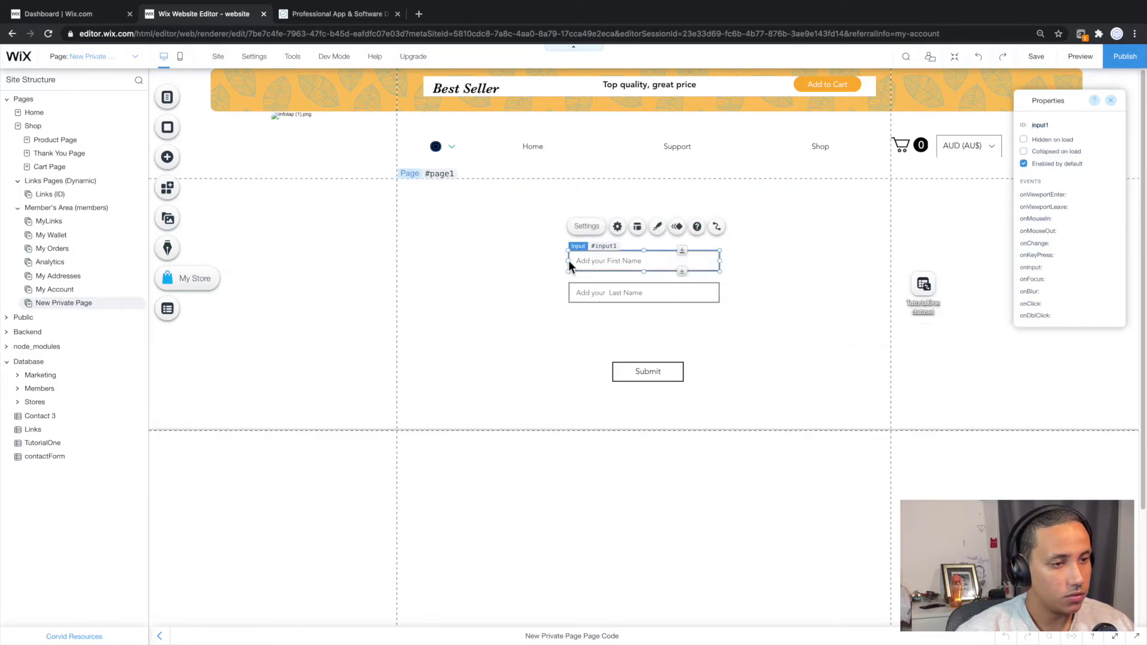
left_click(718, 228)
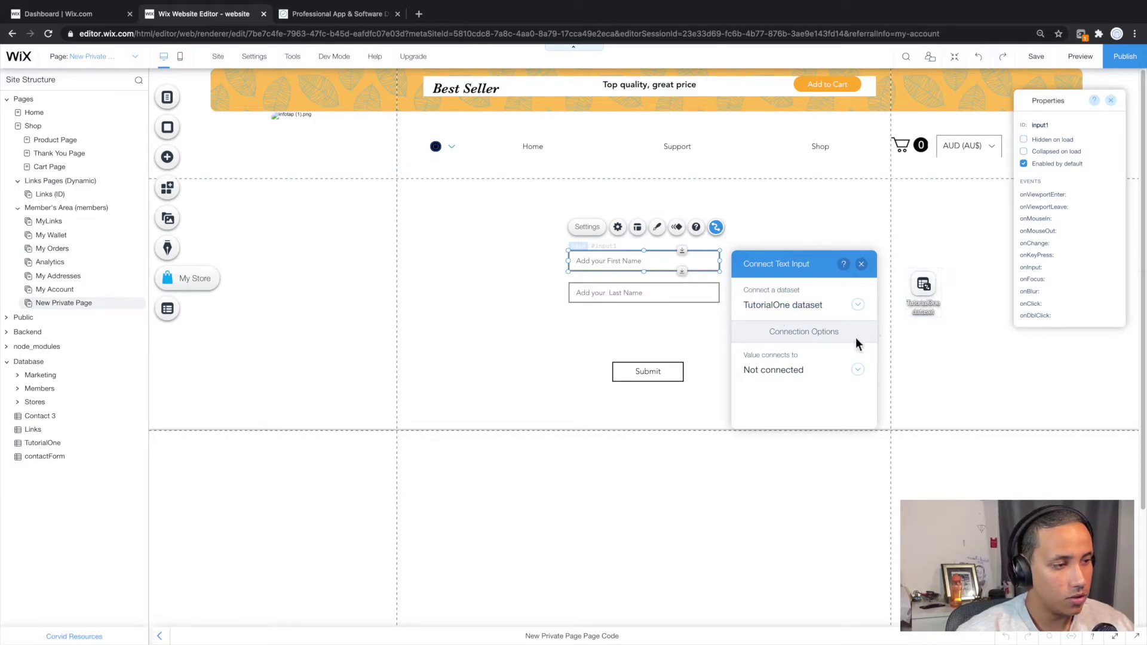
left_click(770, 374)
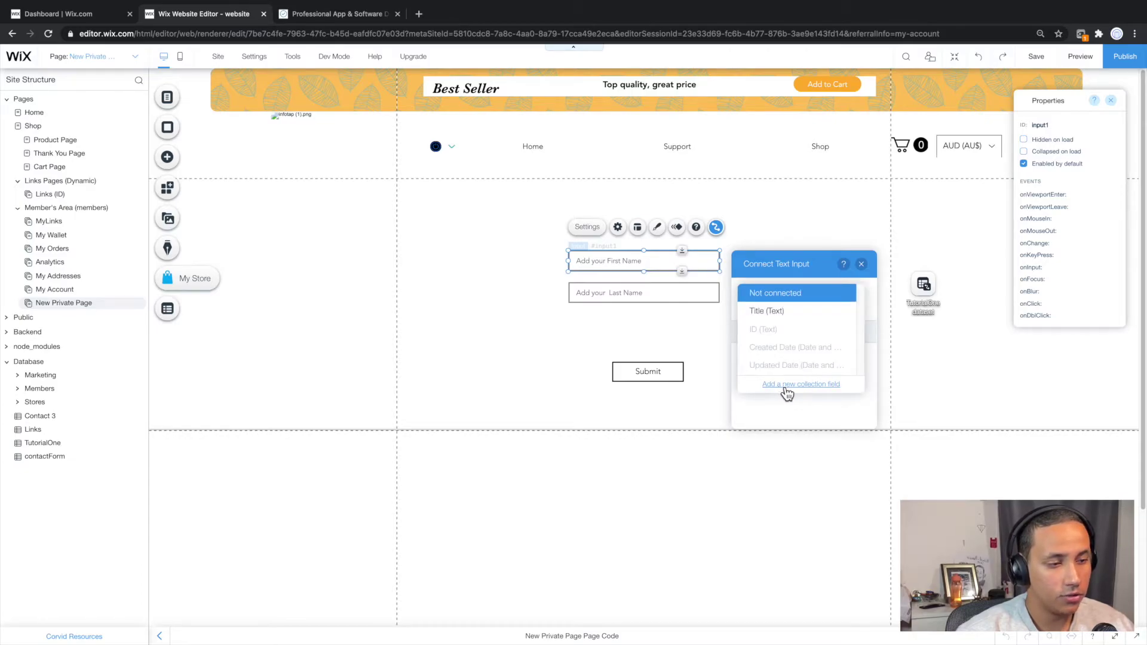
left_click(784, 386)
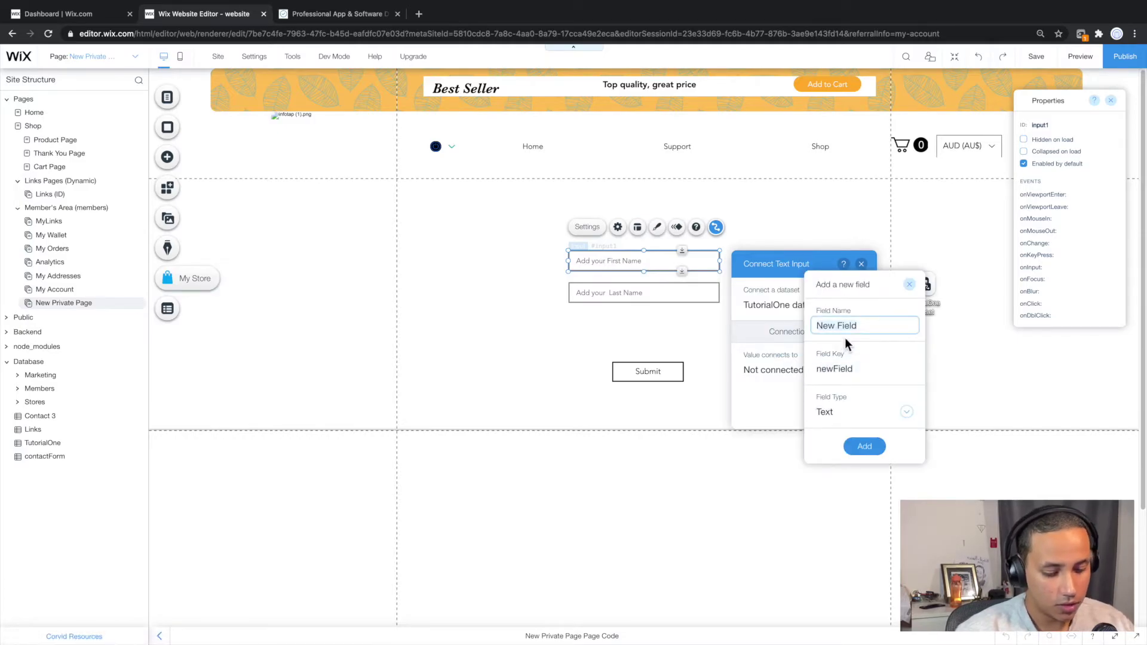
type("FirstName")
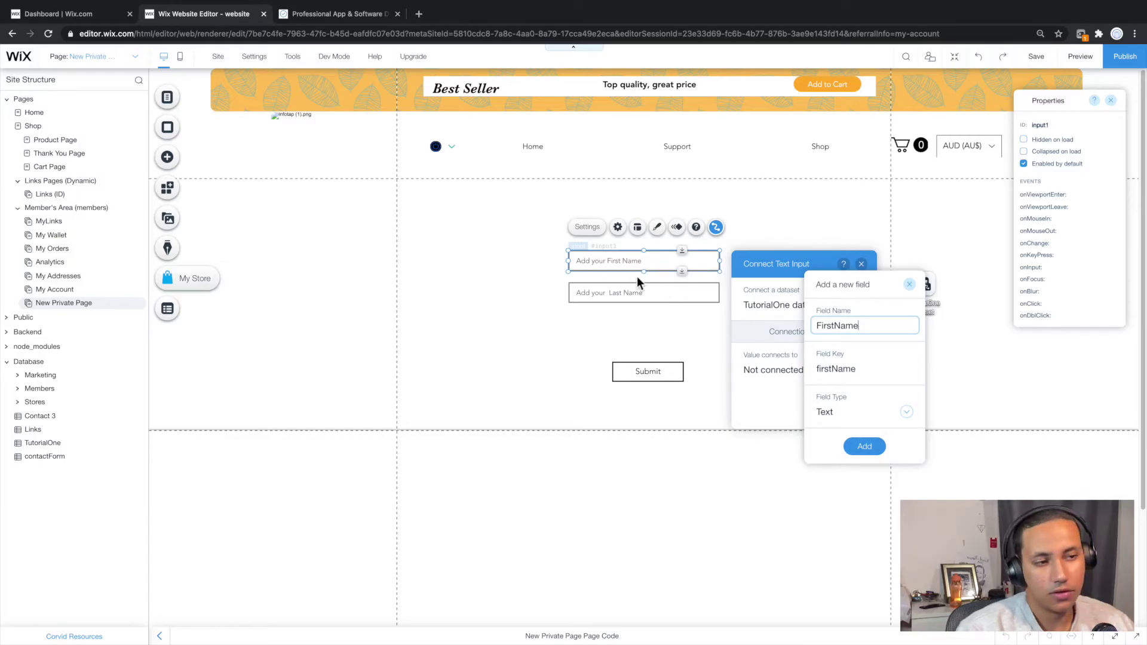
left_click(865, 447)
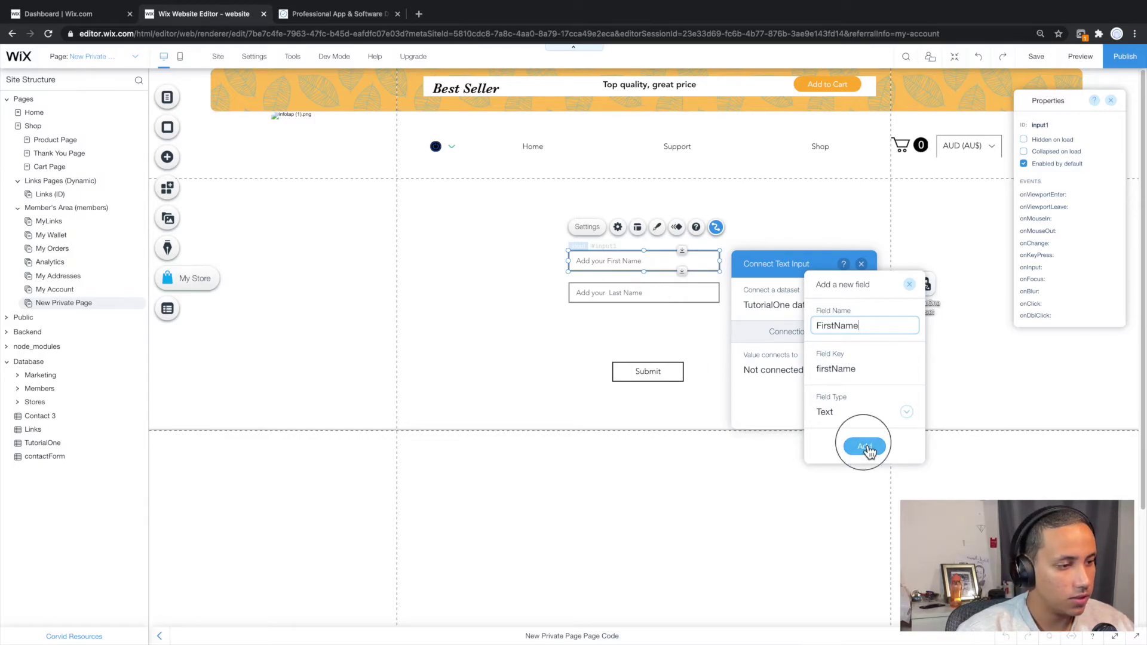
Connect the Last Name input to a new LastName field in the dataset.
left_click(654, 299)
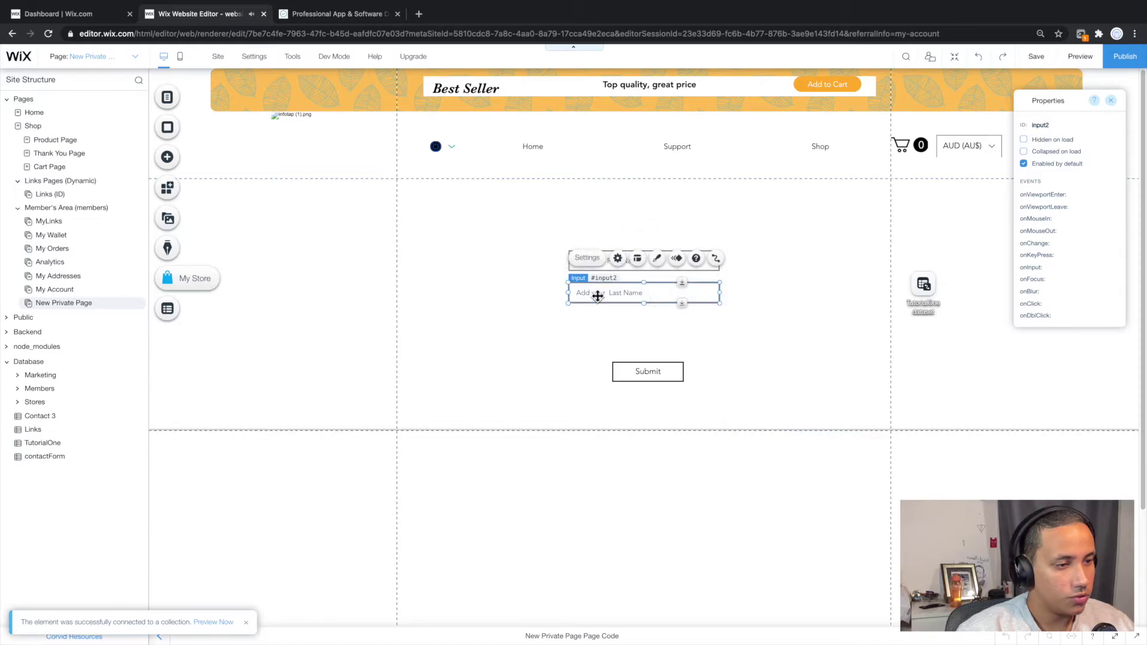
left_click(715, 258)
left_click(795, 403)
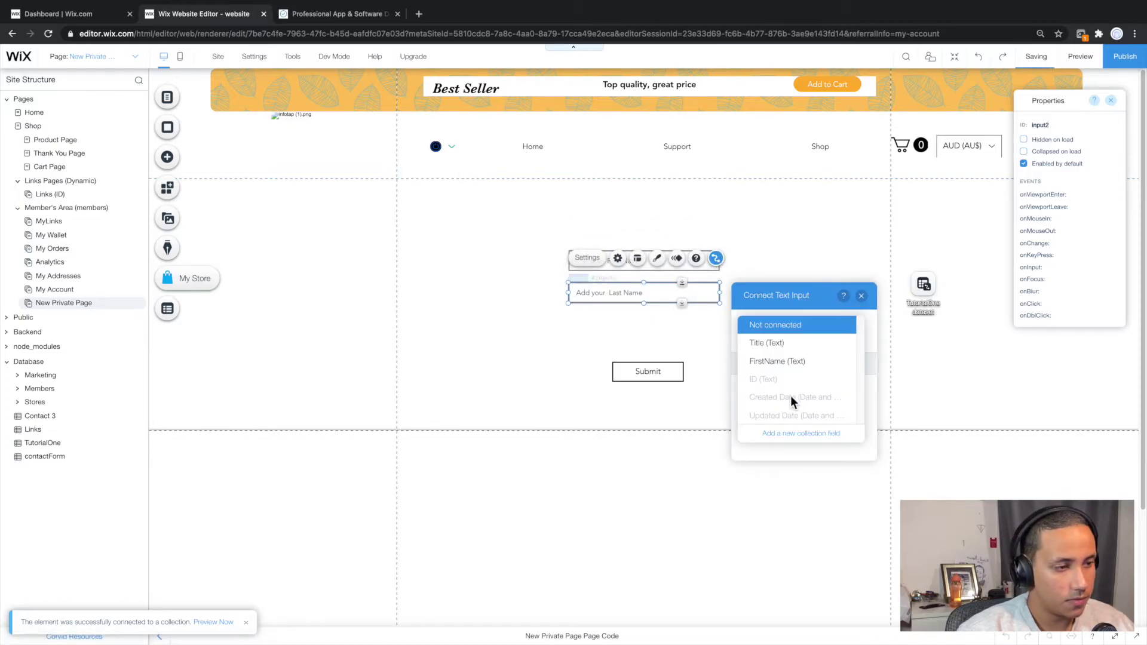
left_click(788, 435)
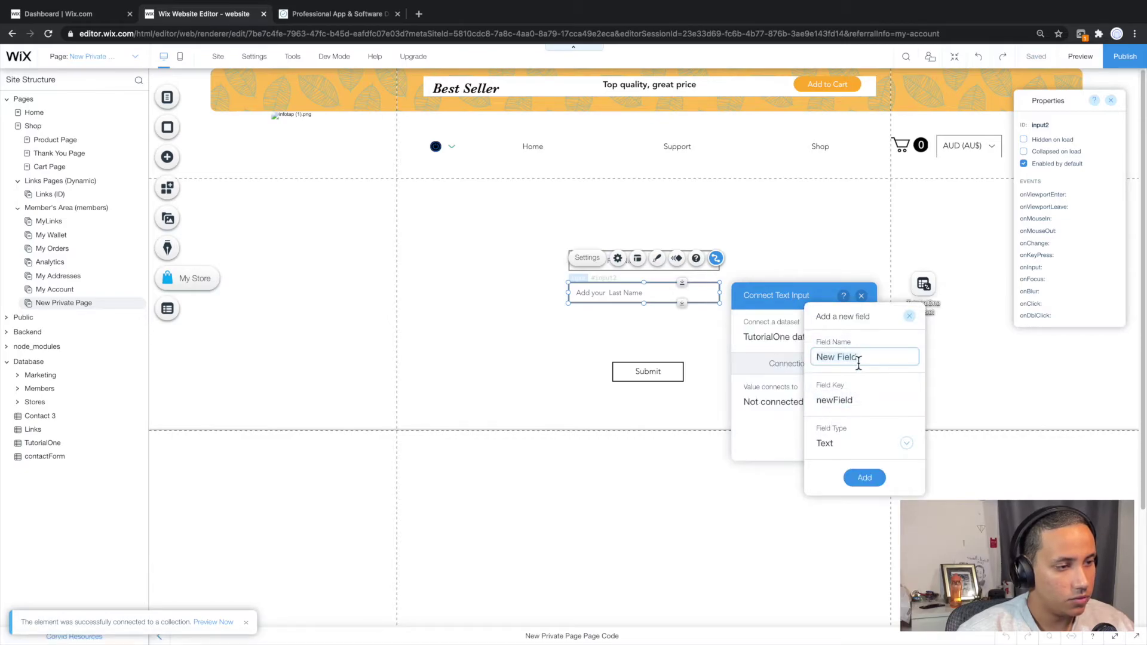
type("Last")
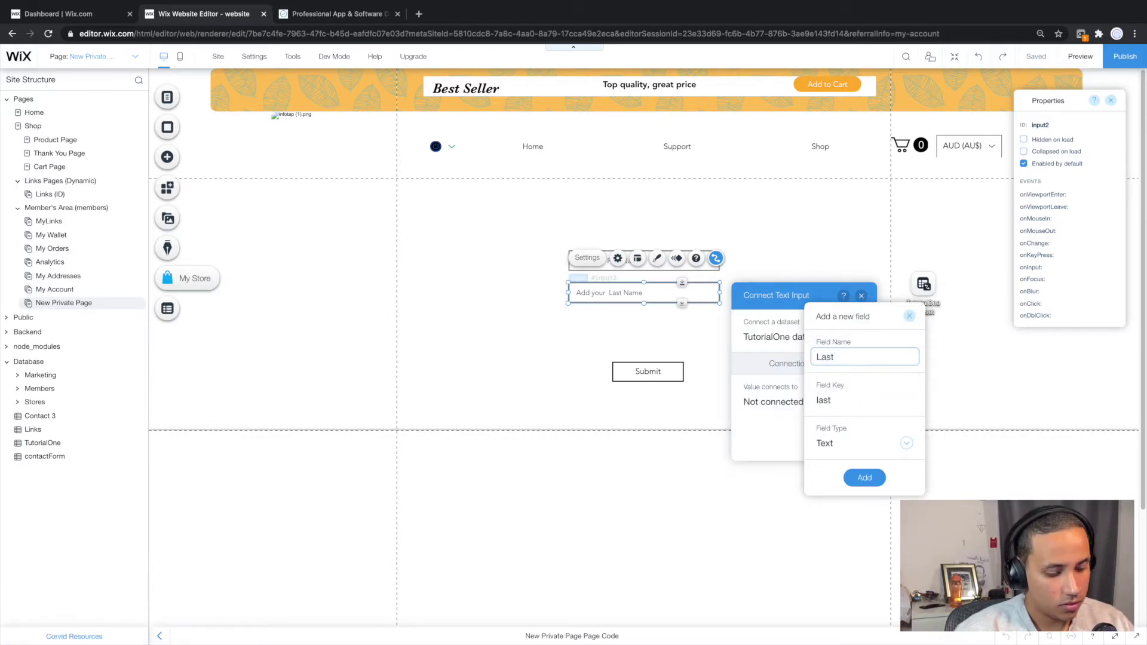
type("Name")
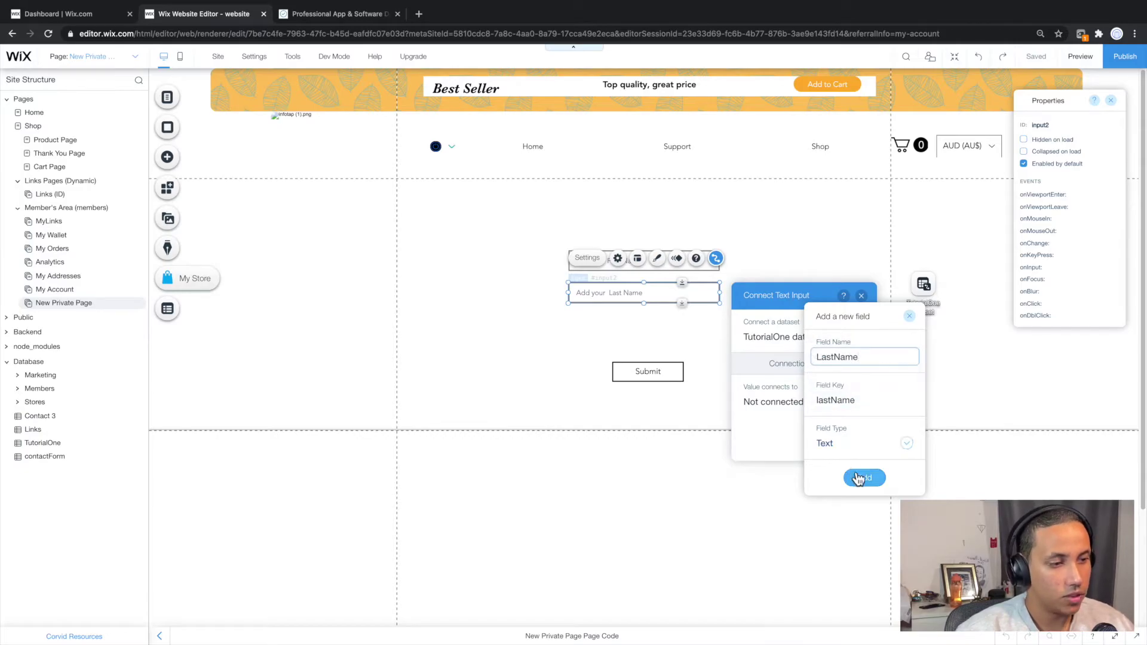
left_click(866, 479)
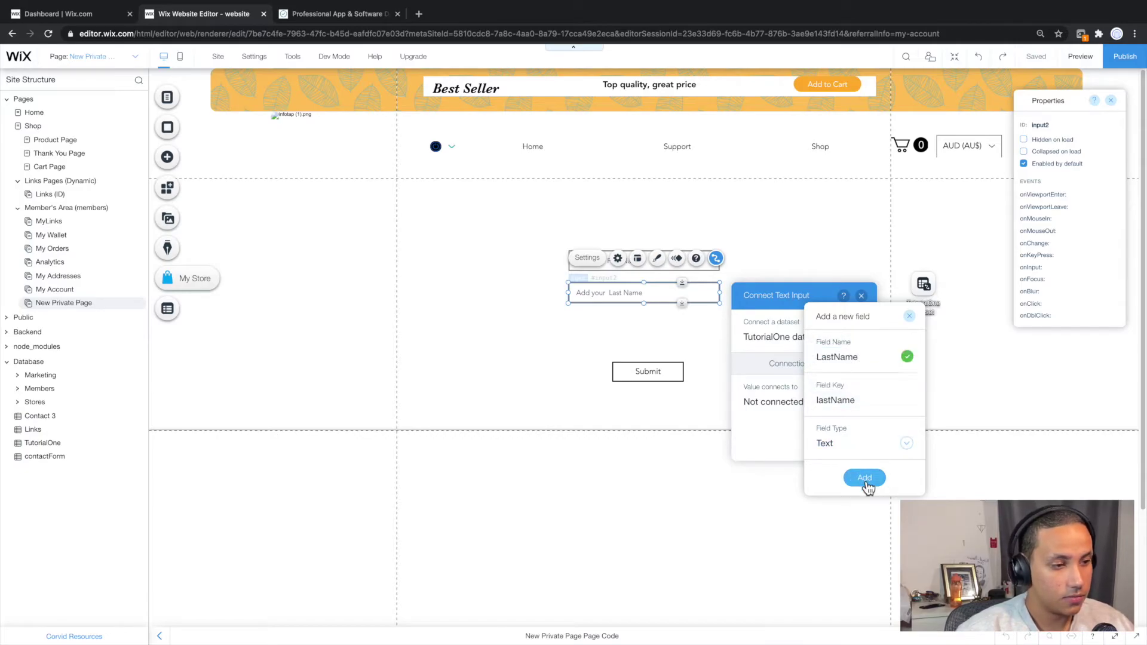
left_click(704, 387)
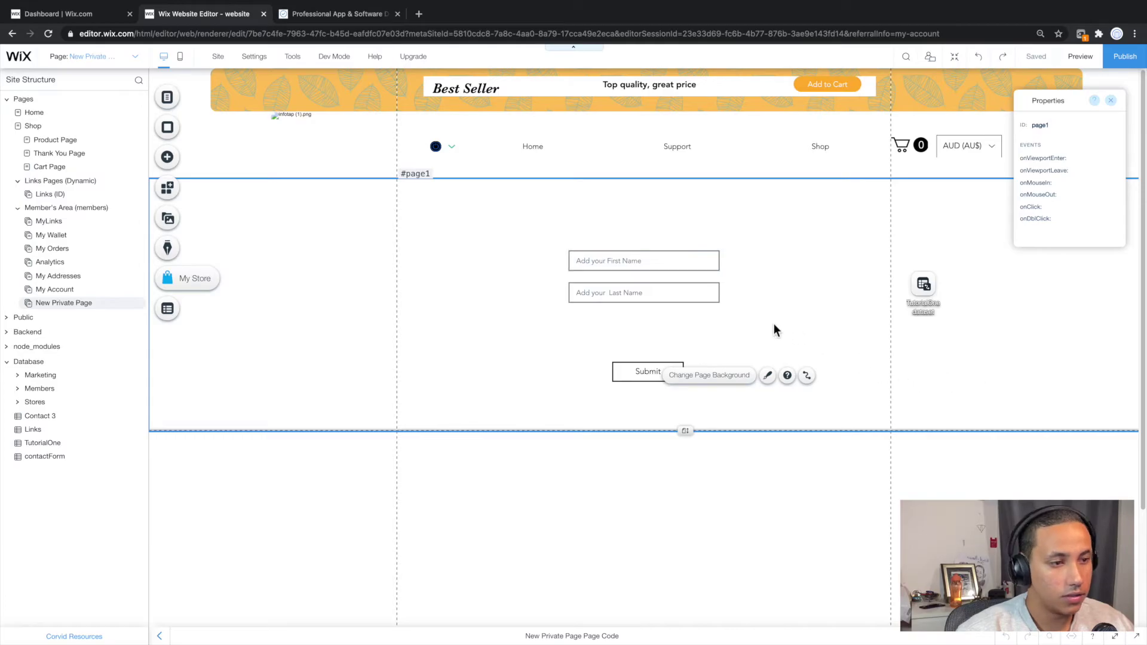
Set the Submit button's click action to the dataset's Submit and add a success message.
left_click(636, 374)
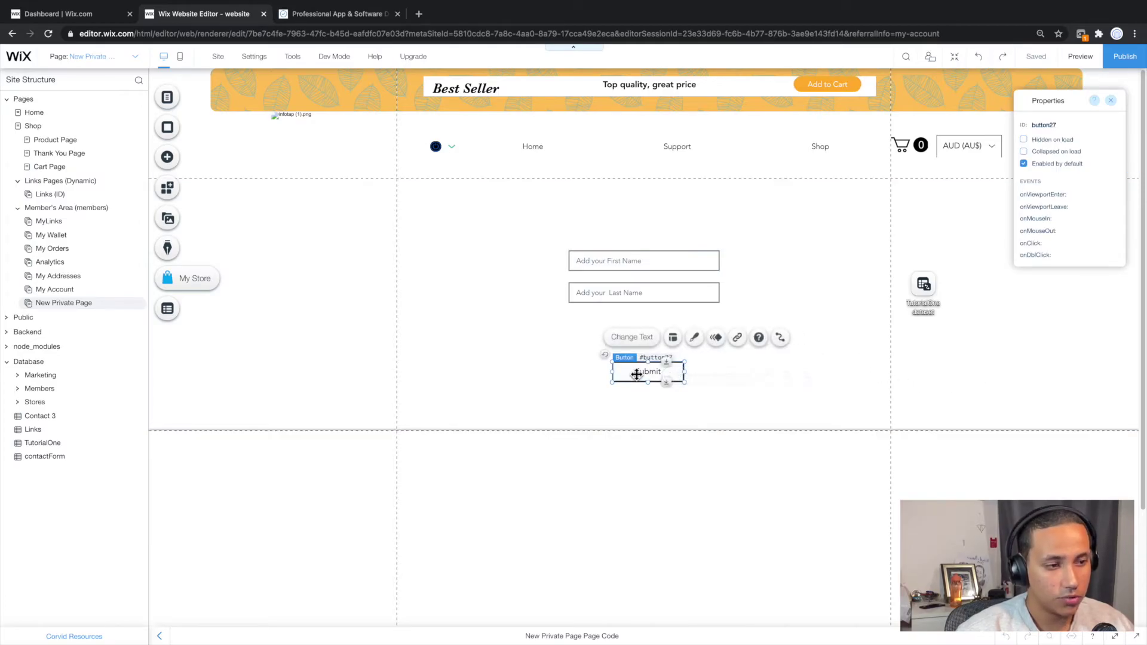
left_click(774, 339)
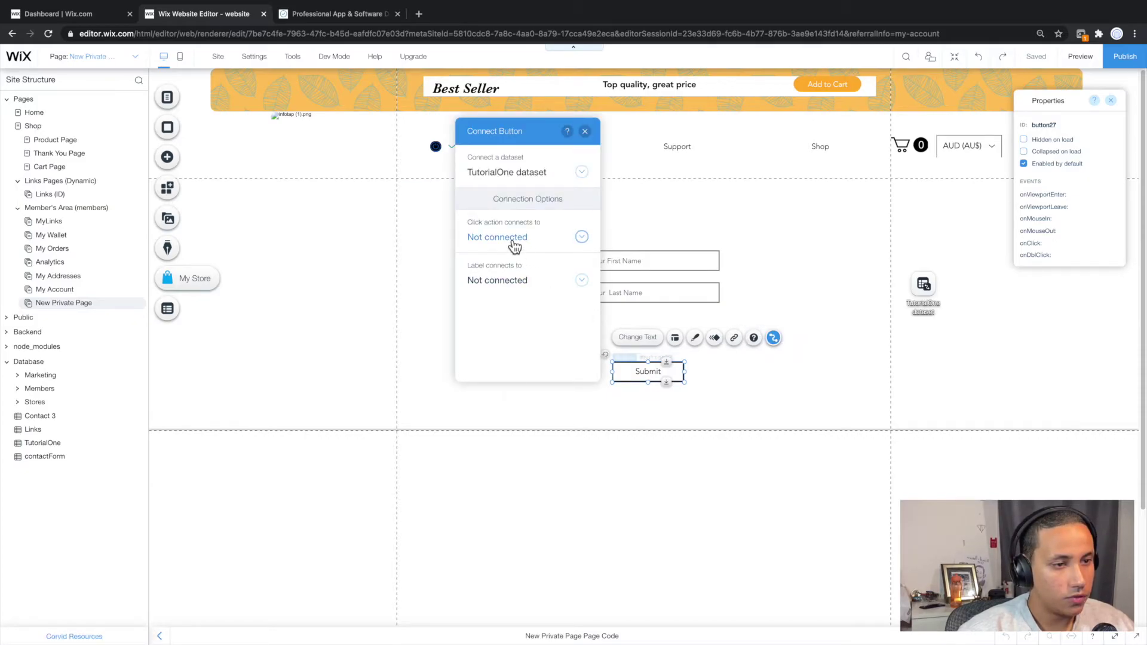
left_click(521, 240)
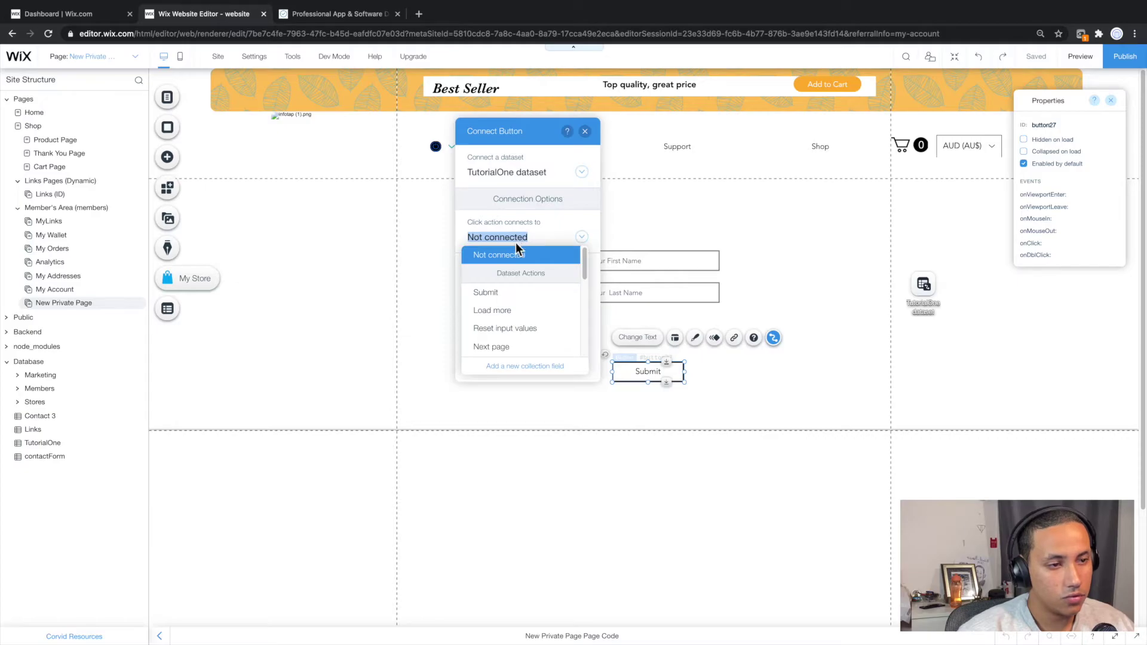
left_click(487, 294)
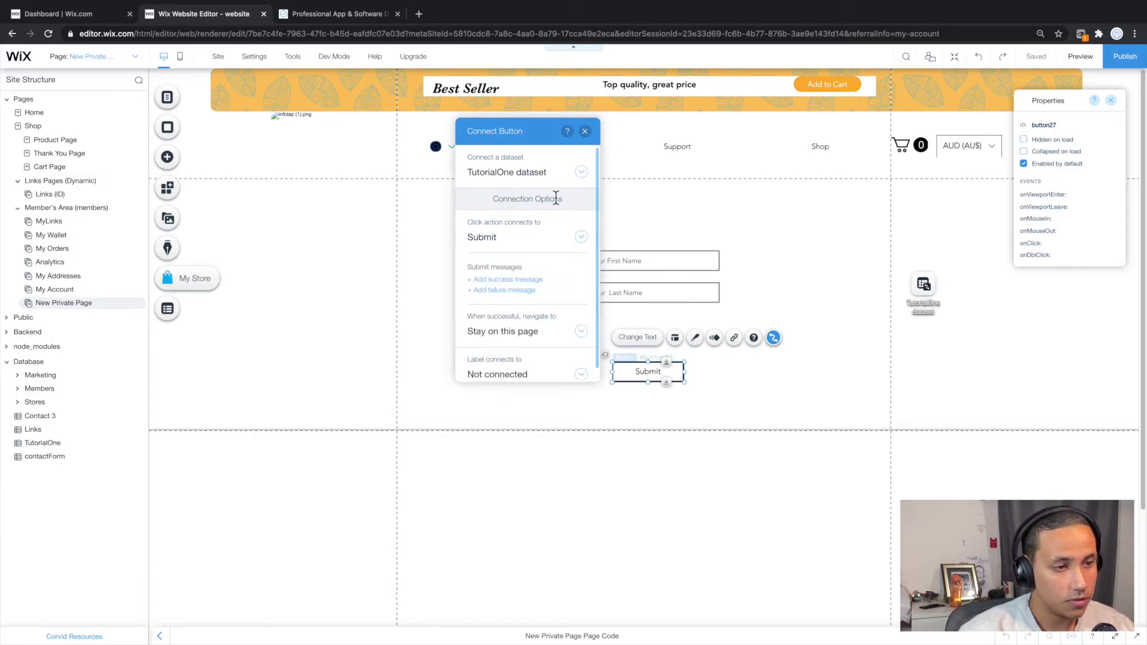
left_click(539, 281)
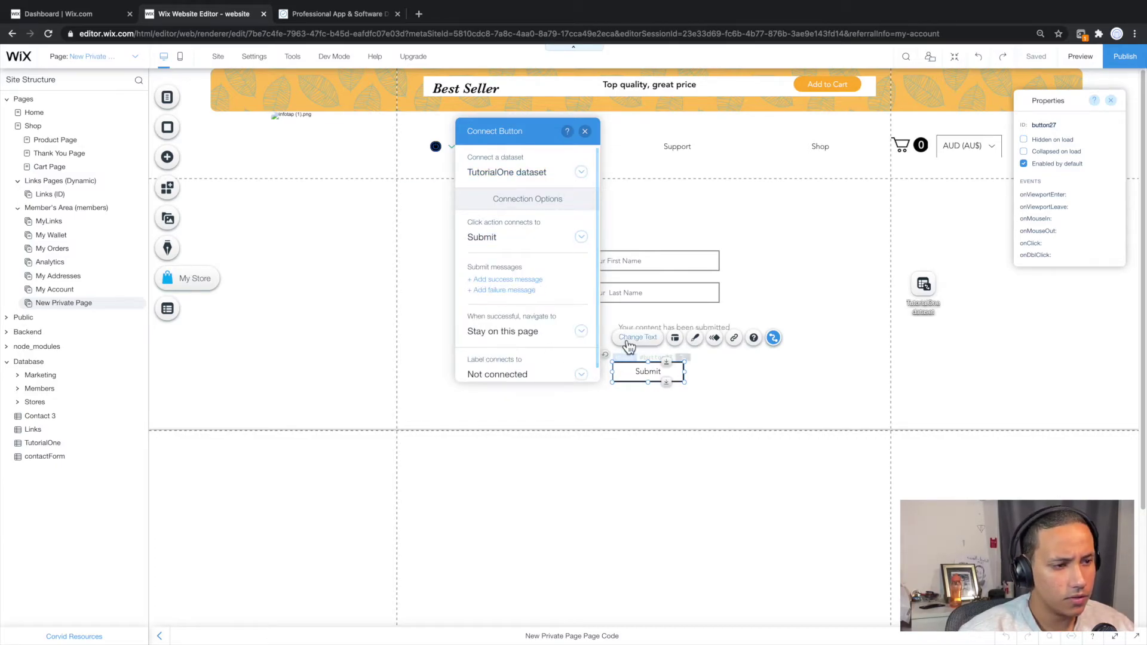
double_click(678, 329)
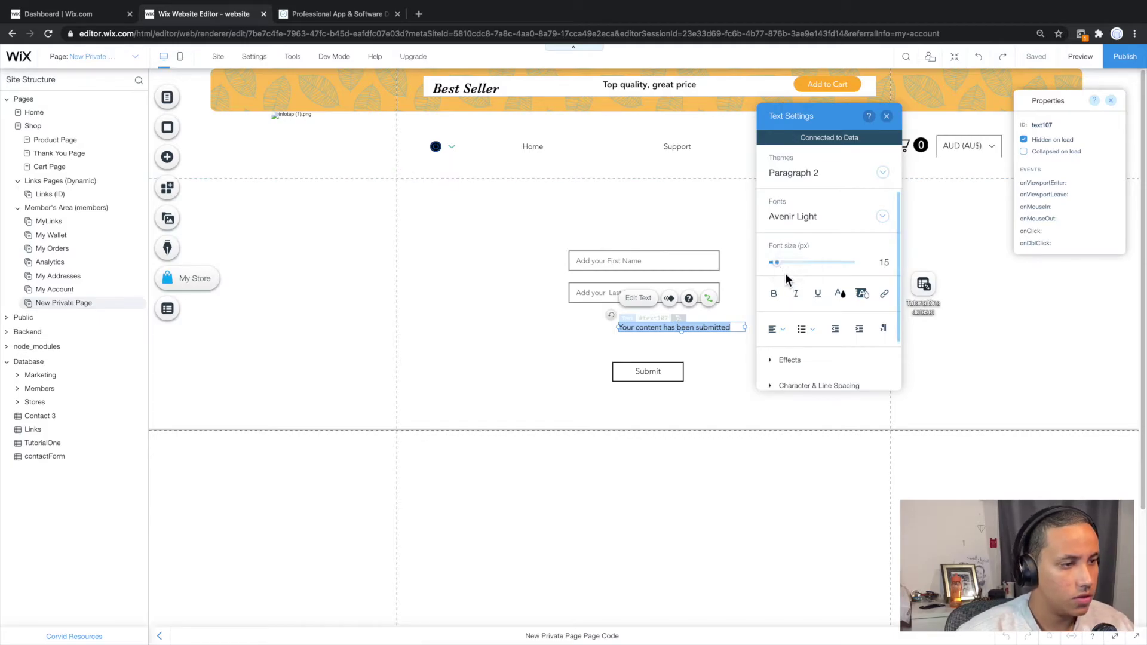
Set the success message to 25 px on one line and move Submit just below it.
left_click_drag(784, 266, 786, 265)
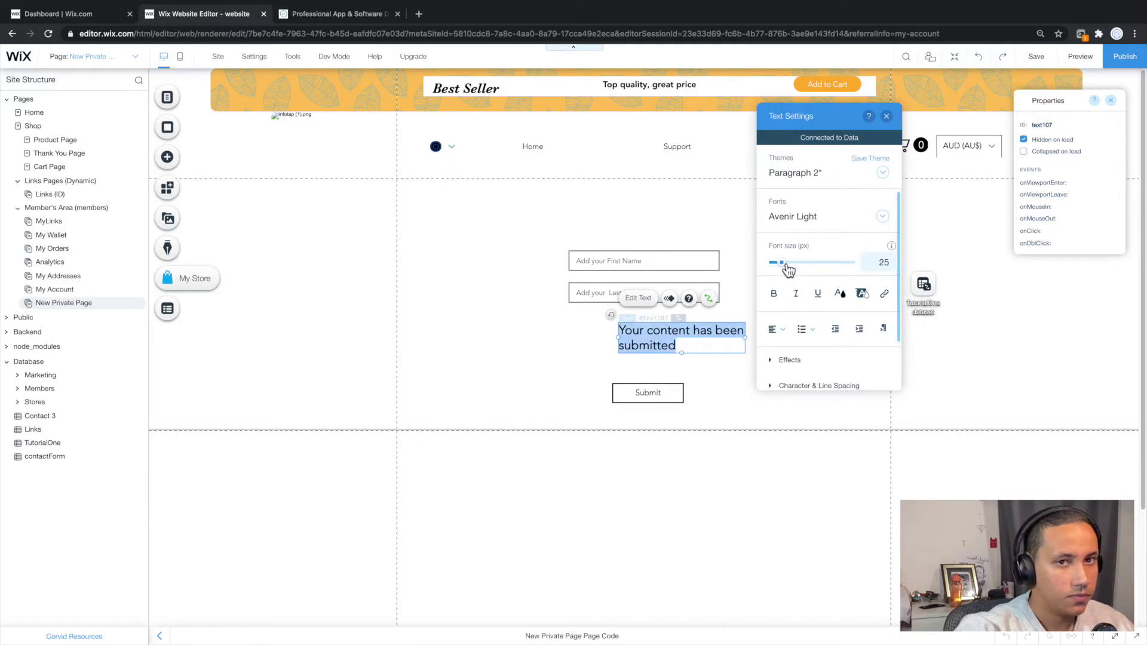
left_click(738, 263)
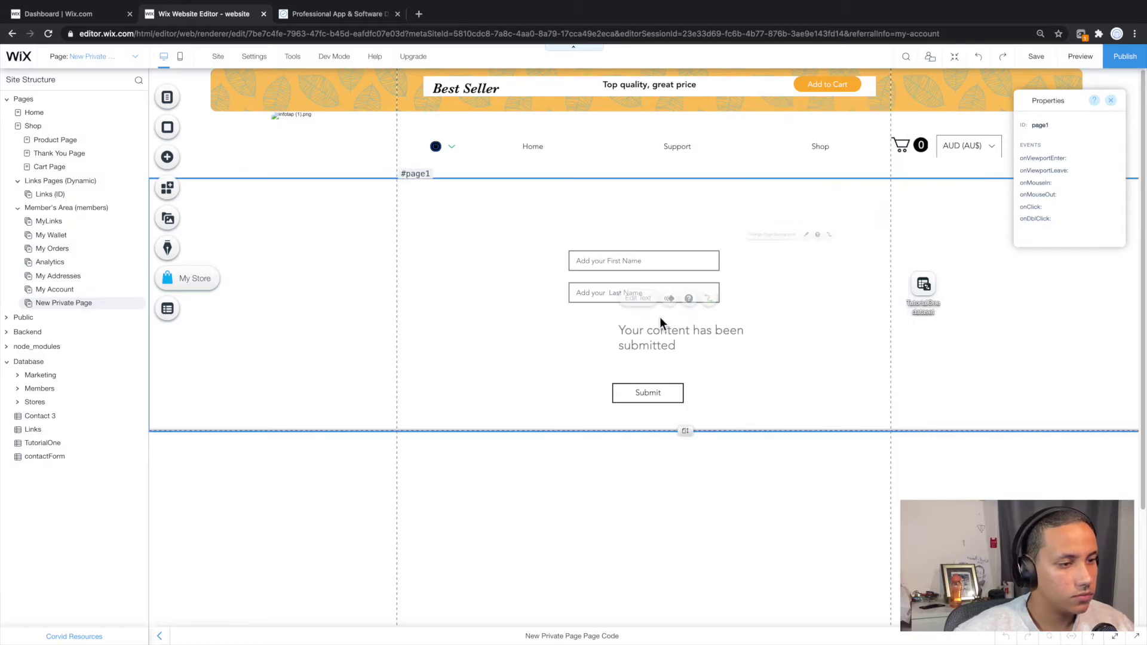
left_click(626, 341)
left_click_drag(619, 338, 545, 344)
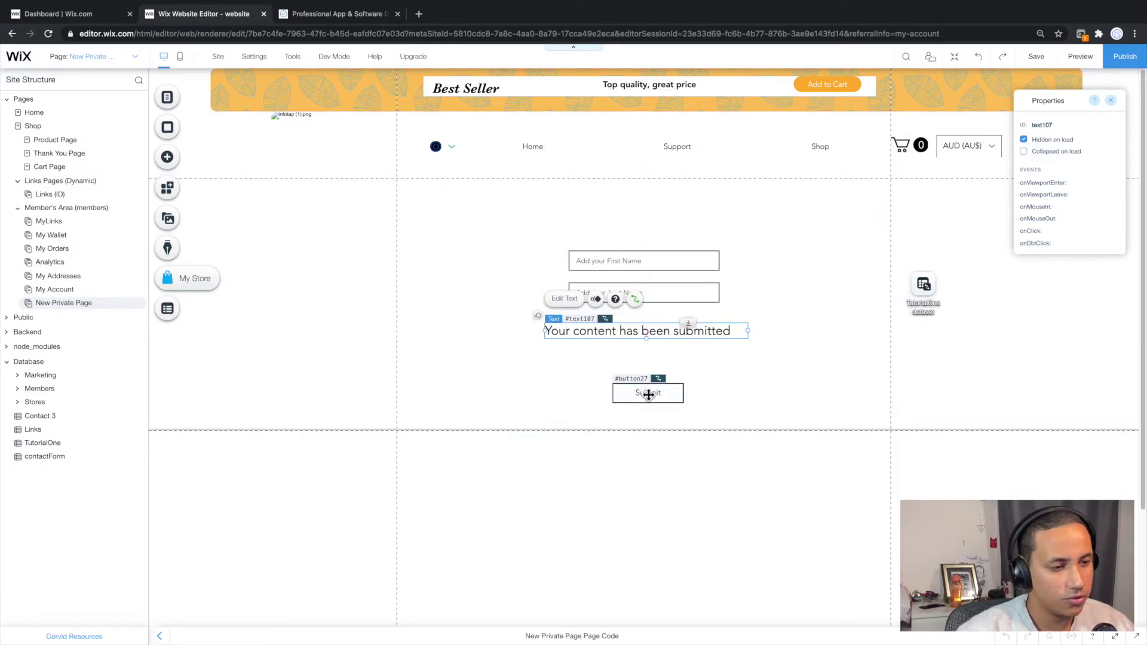
mouse_move(648, 394)
left_mouse_down()
mouse_move(630, 382)
mouse_move(644, 378)
left_mouse_up()
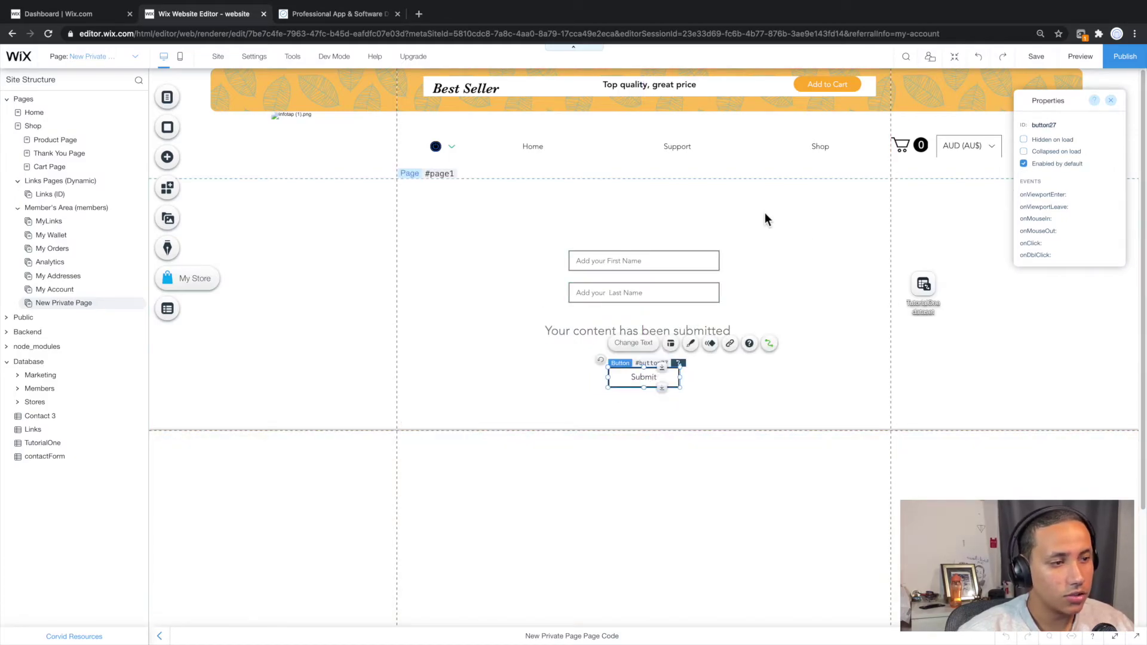
Preview the page showing both name inputs and Submit, then return to the editor.
left_click(1081, 59)
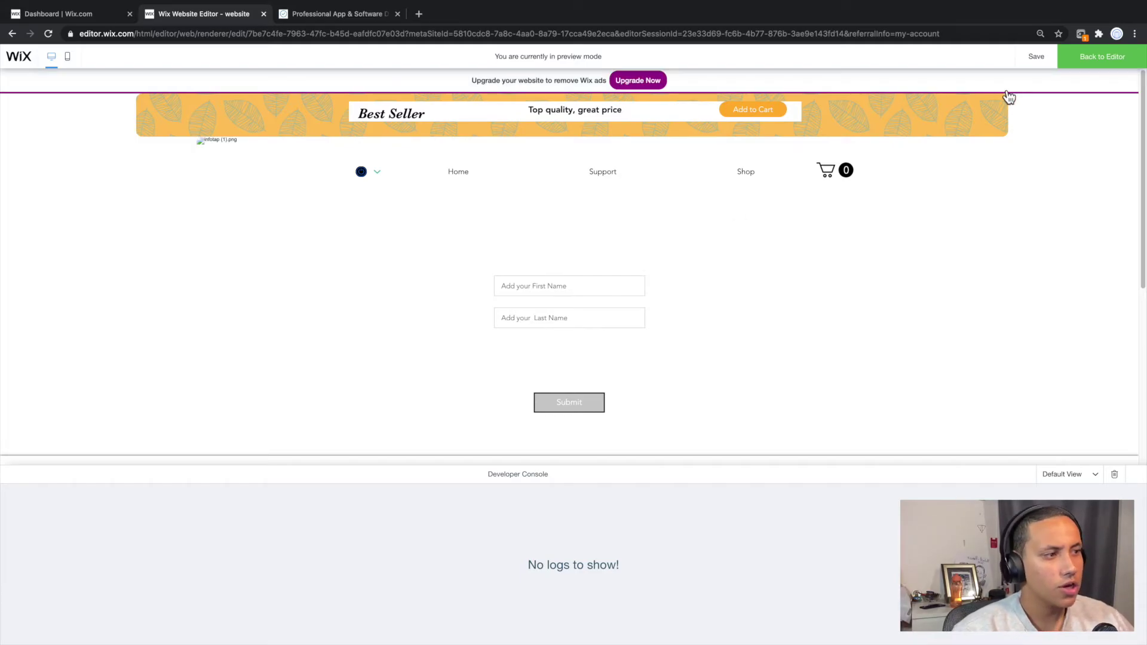
left_click(1103, 67)
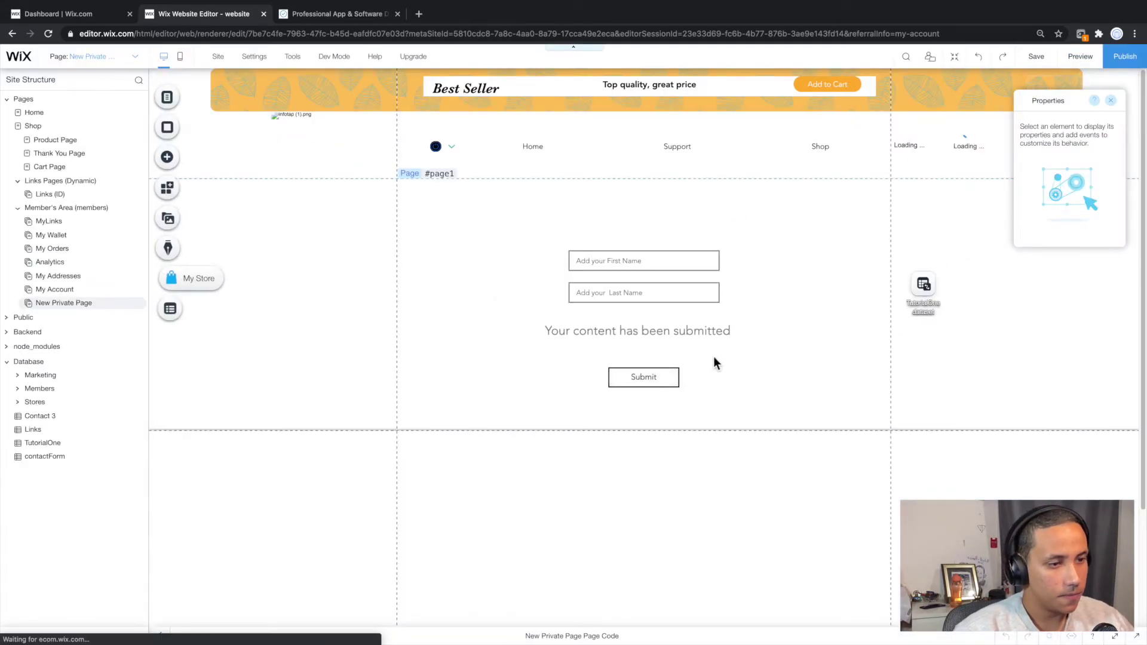
Delete the extra Submit button accidentally created above the name inputs.
left_click(643, 379)
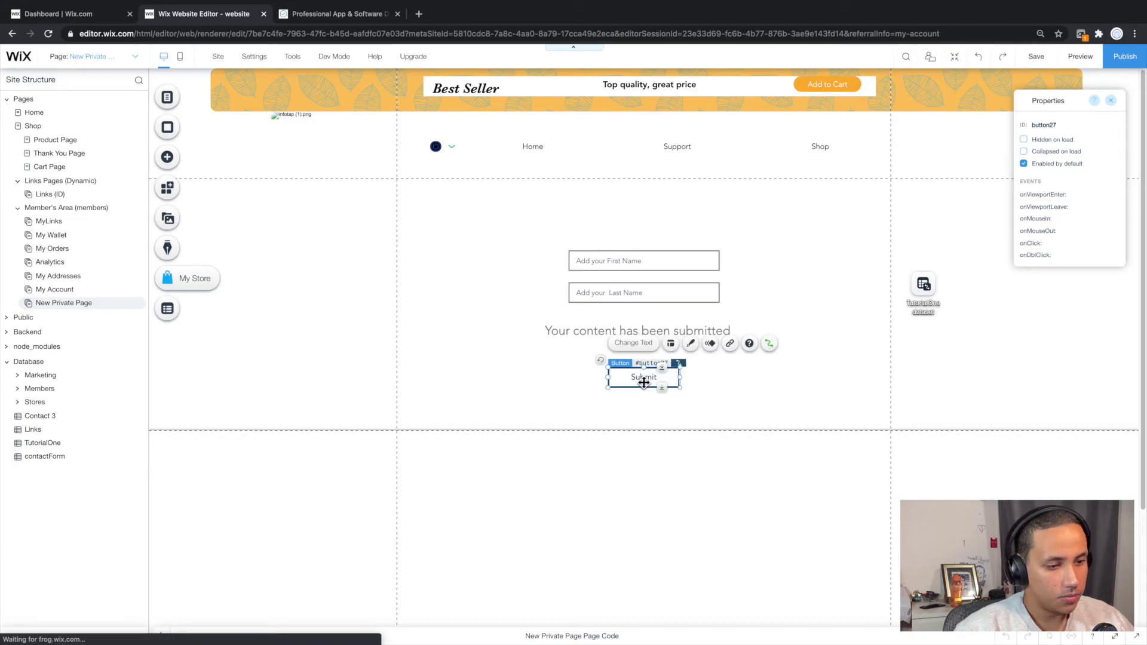
left_click_drag(644, 383, 760, 239)
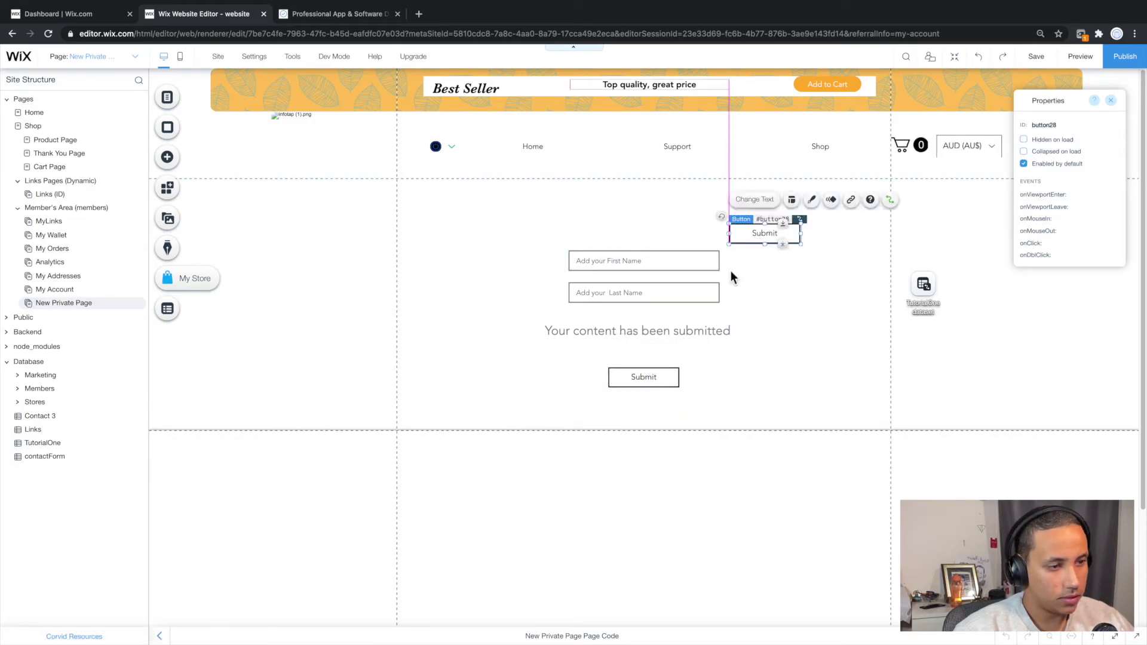
left_click(627, 382)
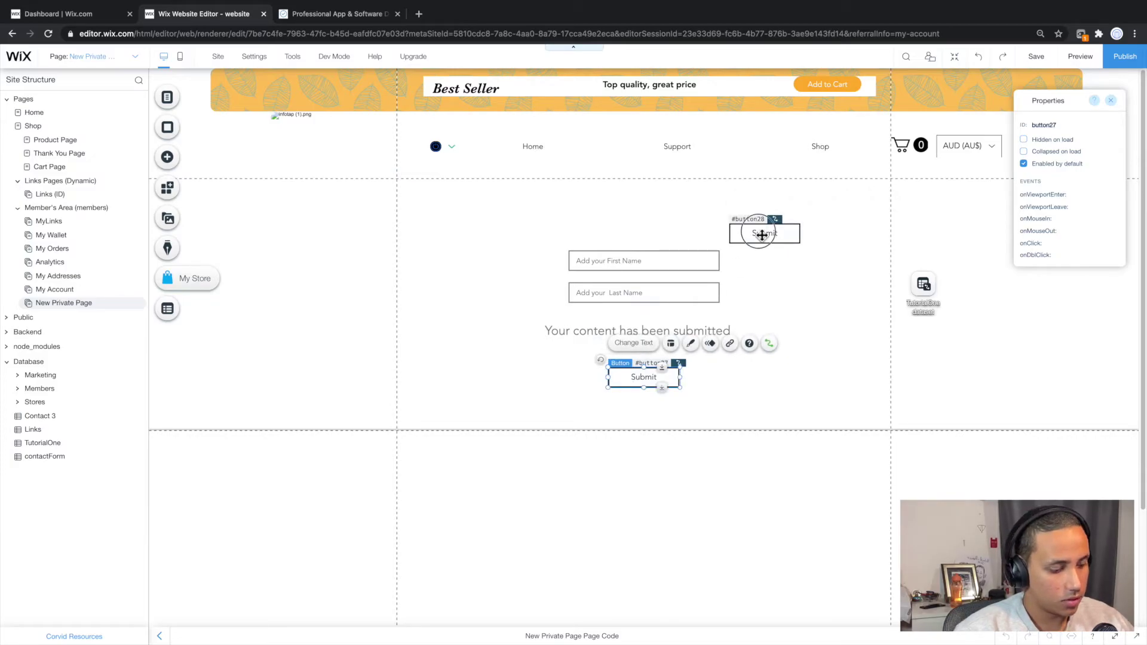
left_click(760, 235)
key("Delete")
Copy the Submit button and place the copy above the name fields.
left_click(644, 382)
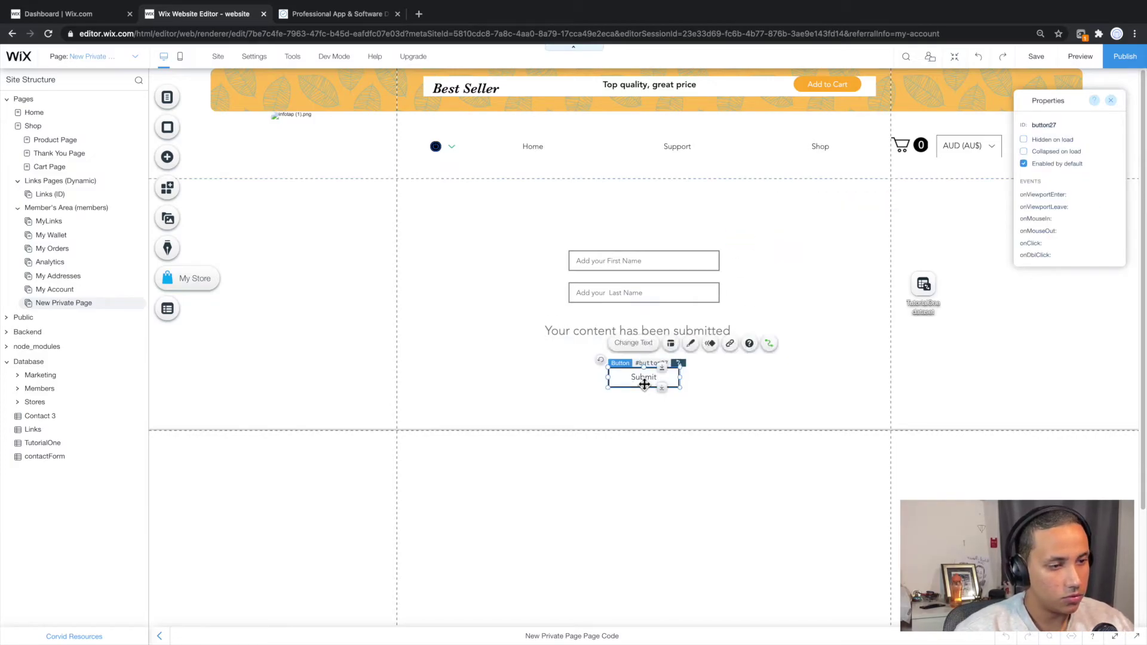
key("ctrl+c")
left_click(768, 225)
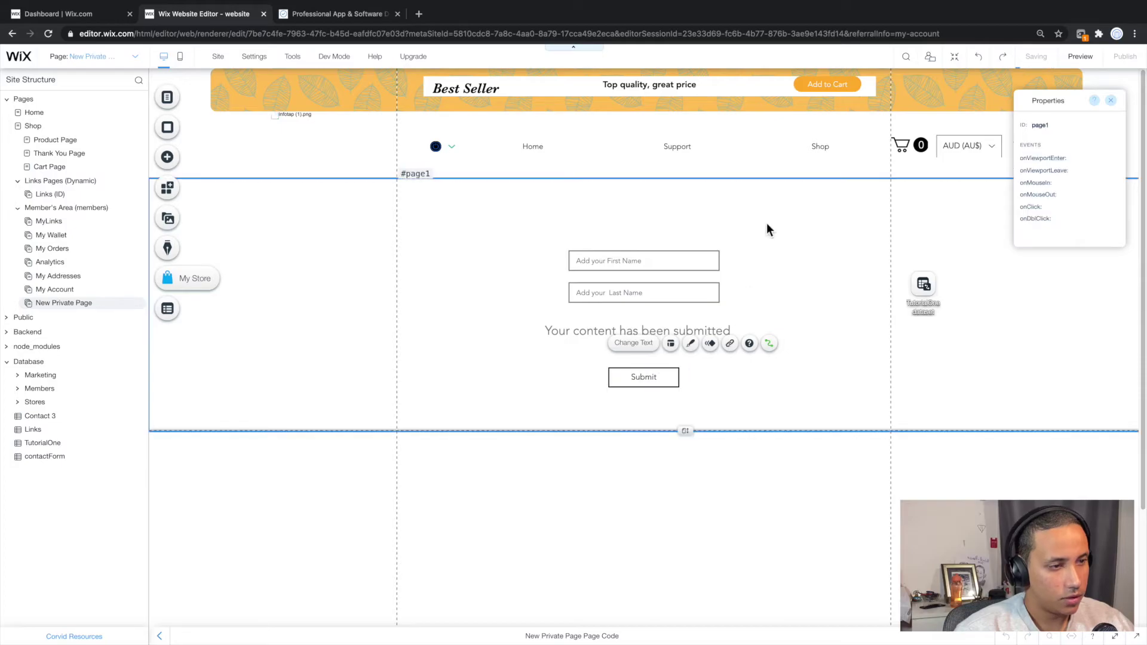
key("ctrl+v")
left_click_drag(652, 385, 757, 231)
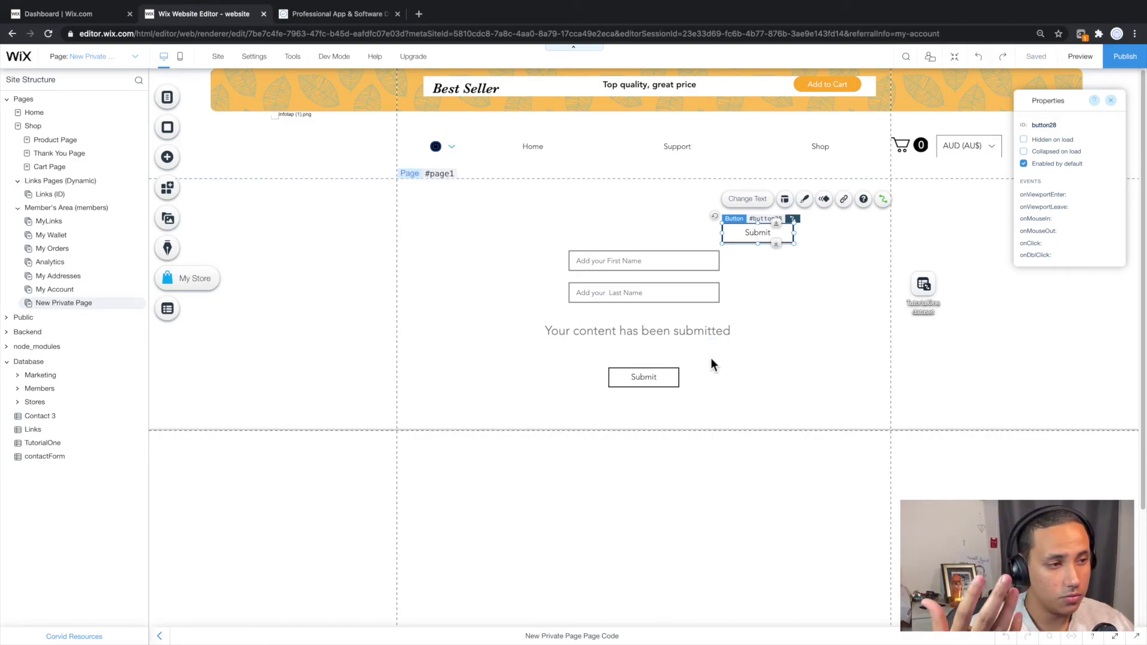
Relabel the copied button as 'Edit'.
left_click(644, 378)
right_click(644, 377)
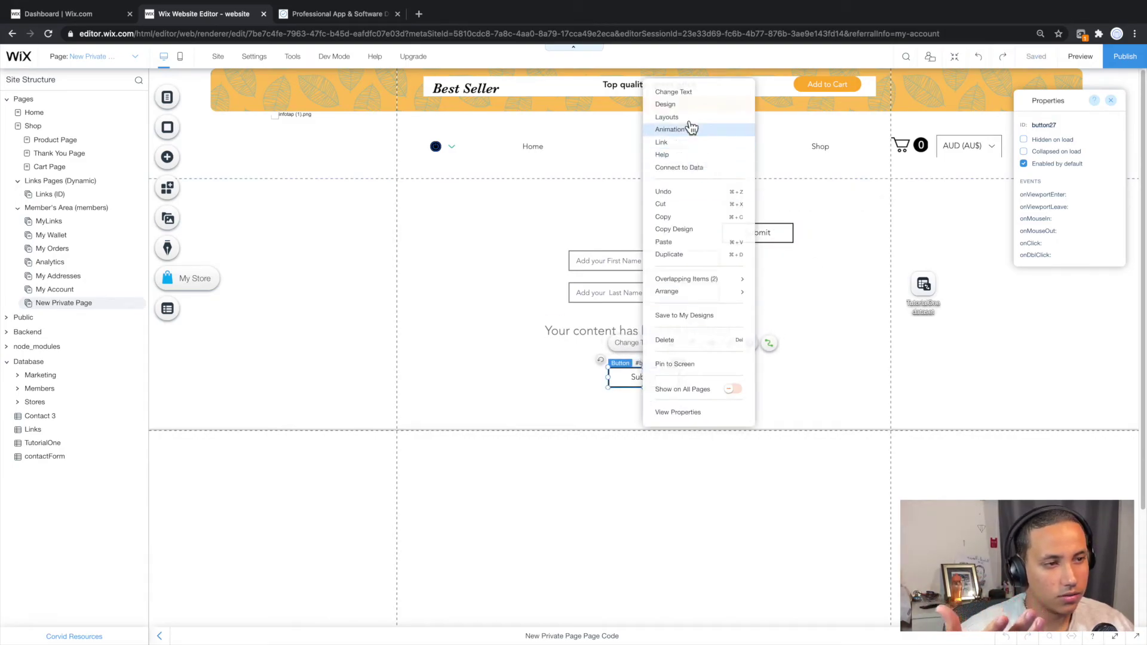
left_click(824, 267)
left_click(758, 242)
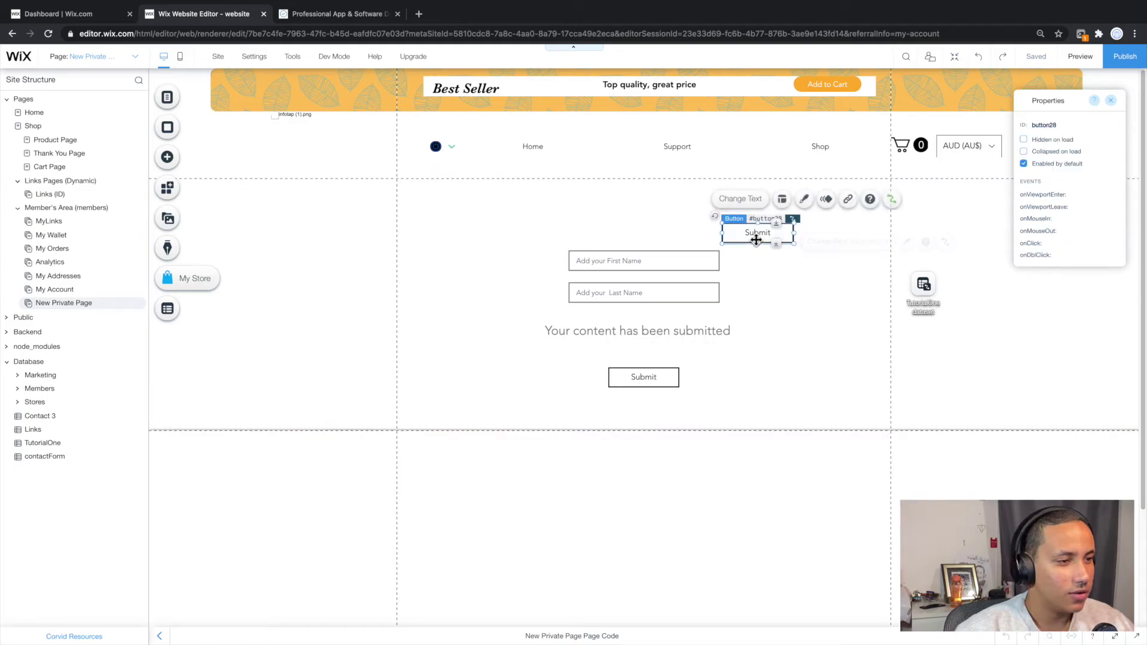
double_click(755, 239)
type("Edit")
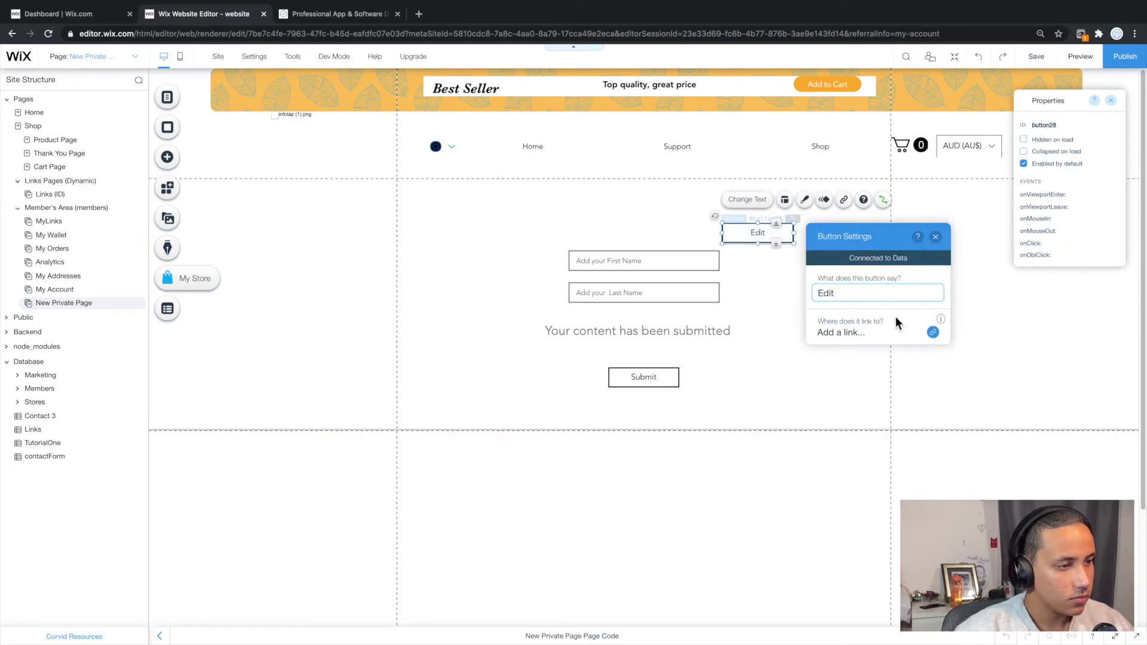
left_click(936, 236)
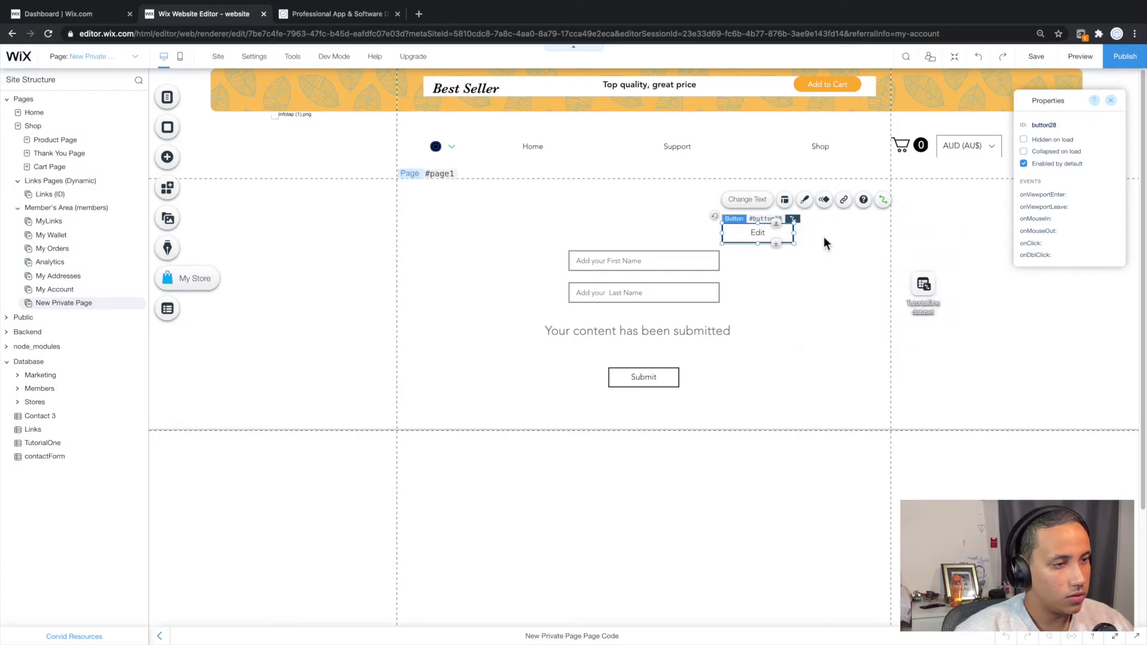
Connect the Edit button to the dataset with its click action set to New.
left_click(883, 201)
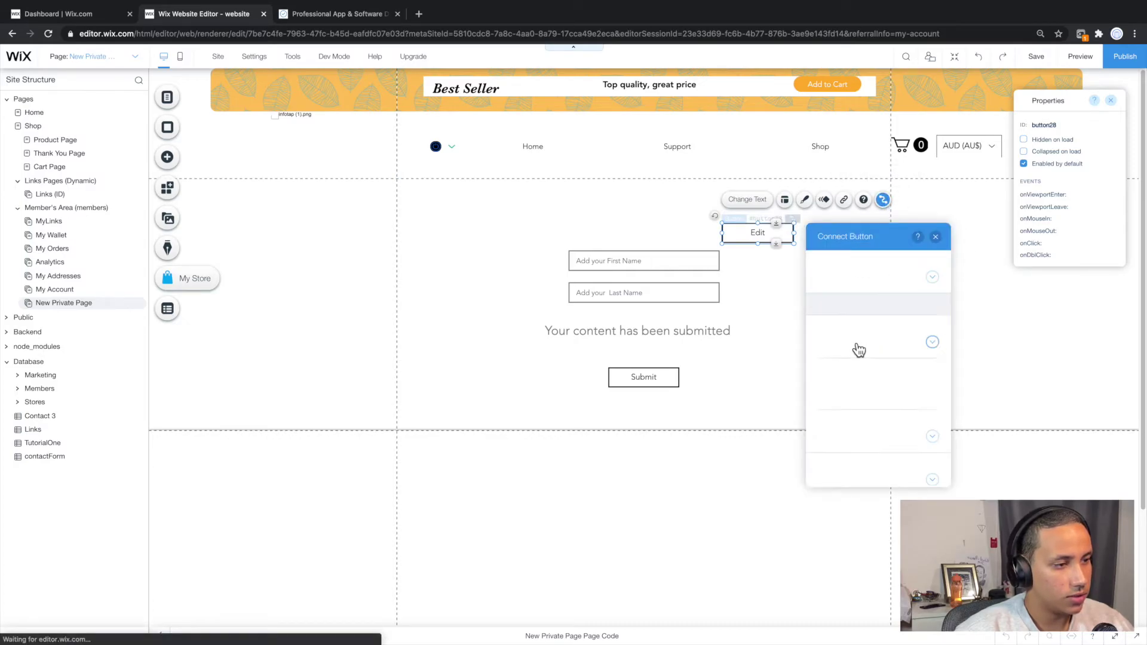
left_click(862, 349)
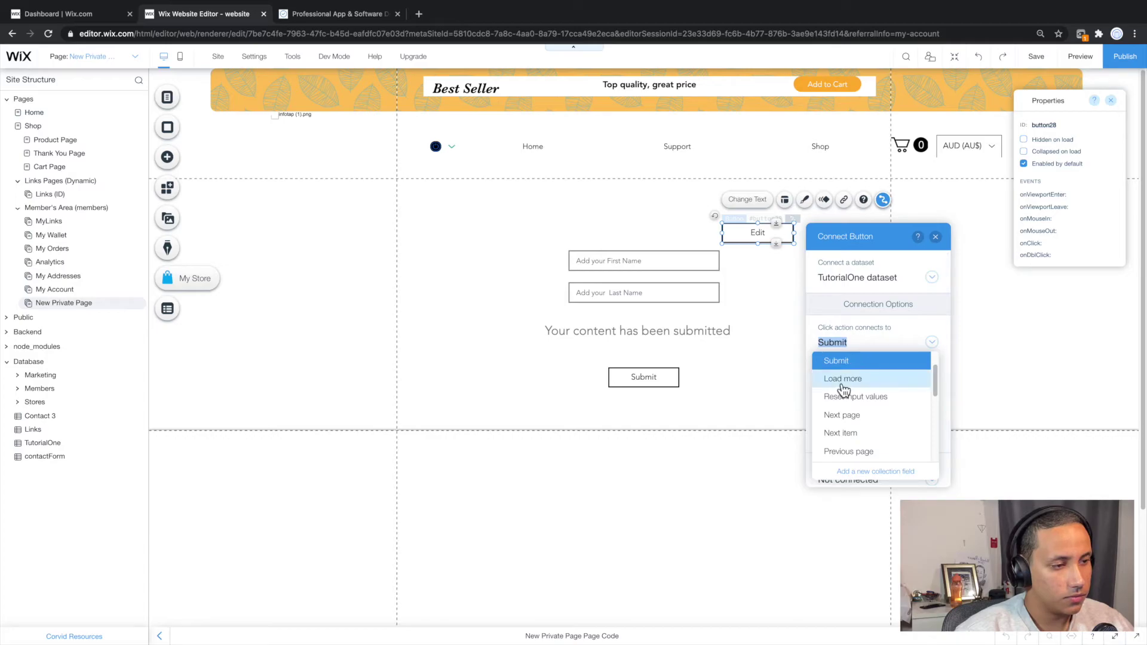
scroll(856, 412, "down", 3)
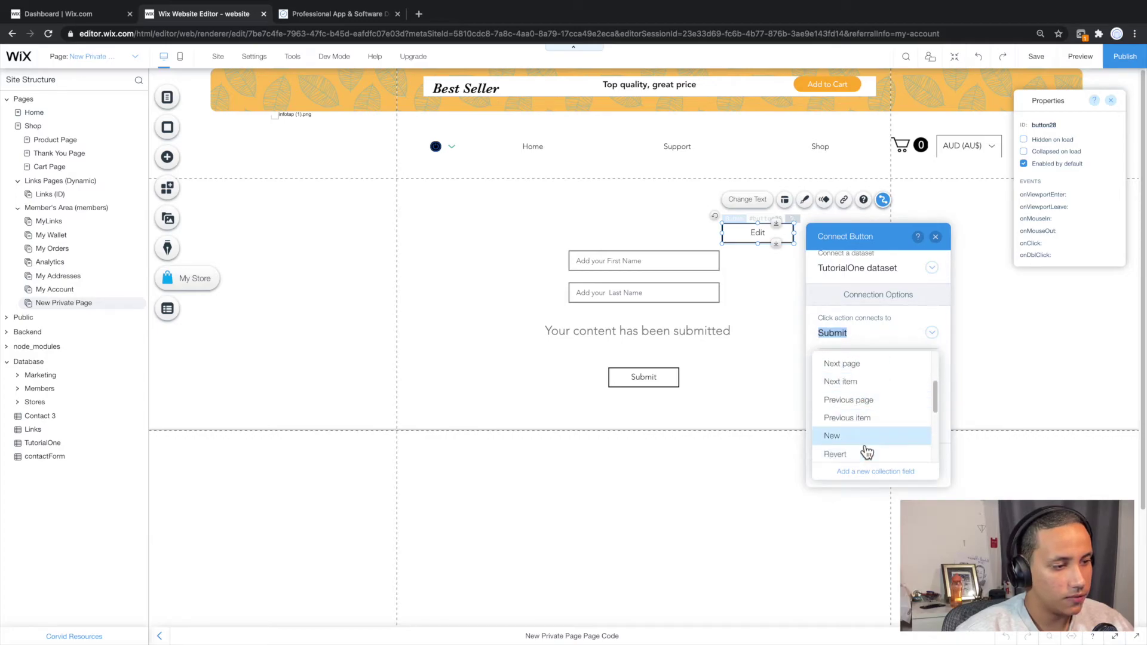
left_click(853, 443)
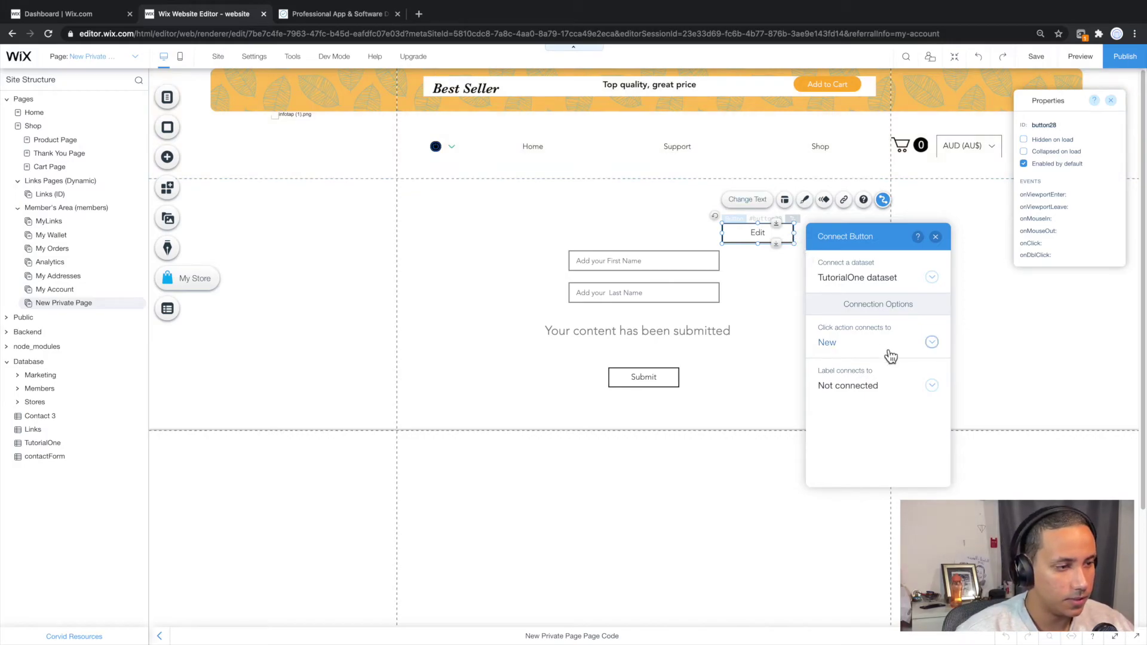
left_click(937, 238)
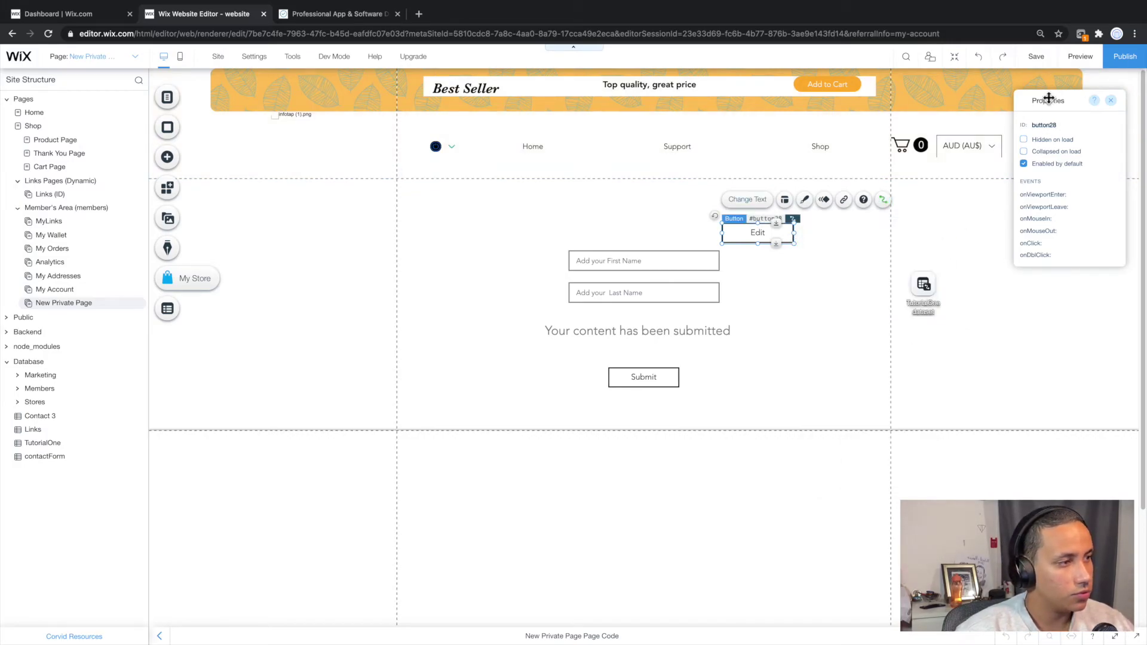
In preview, enter a sample first and last name and submit them.
left_click(1082, 58)
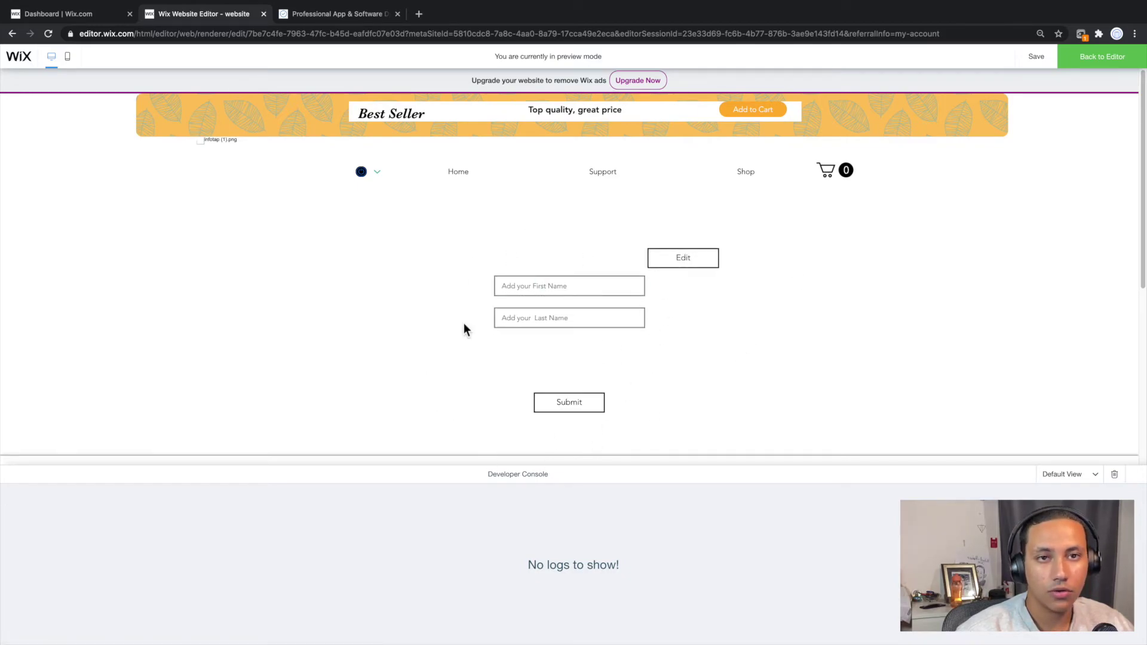
left_click(528, 292)
type("Dav")
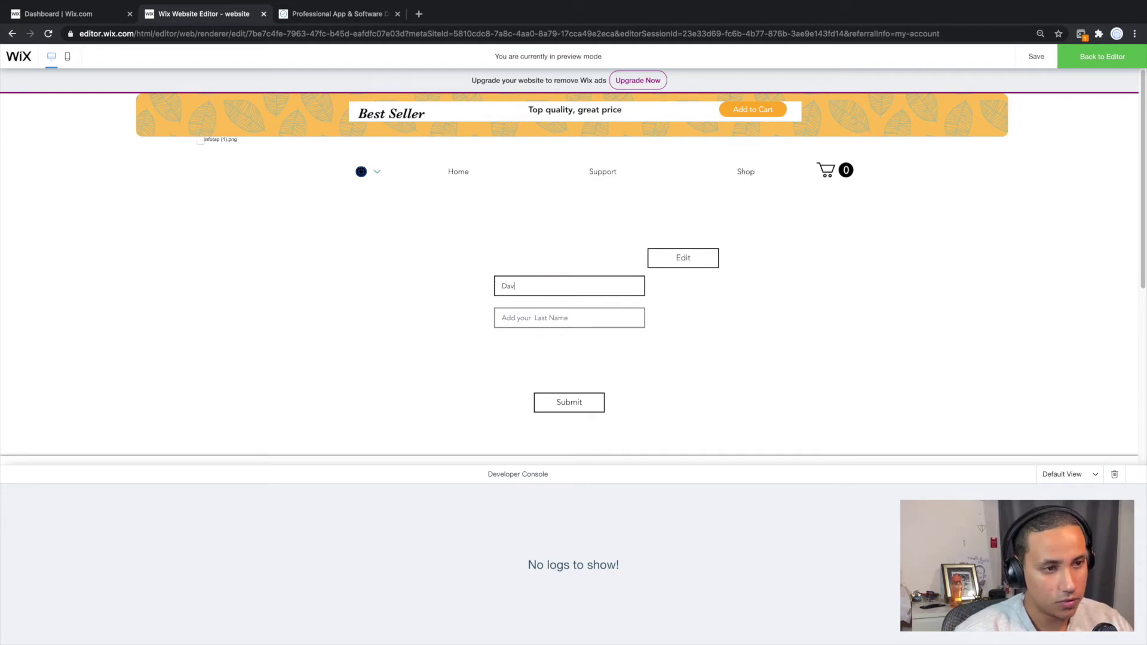
type("id")
left_click(512, 321)
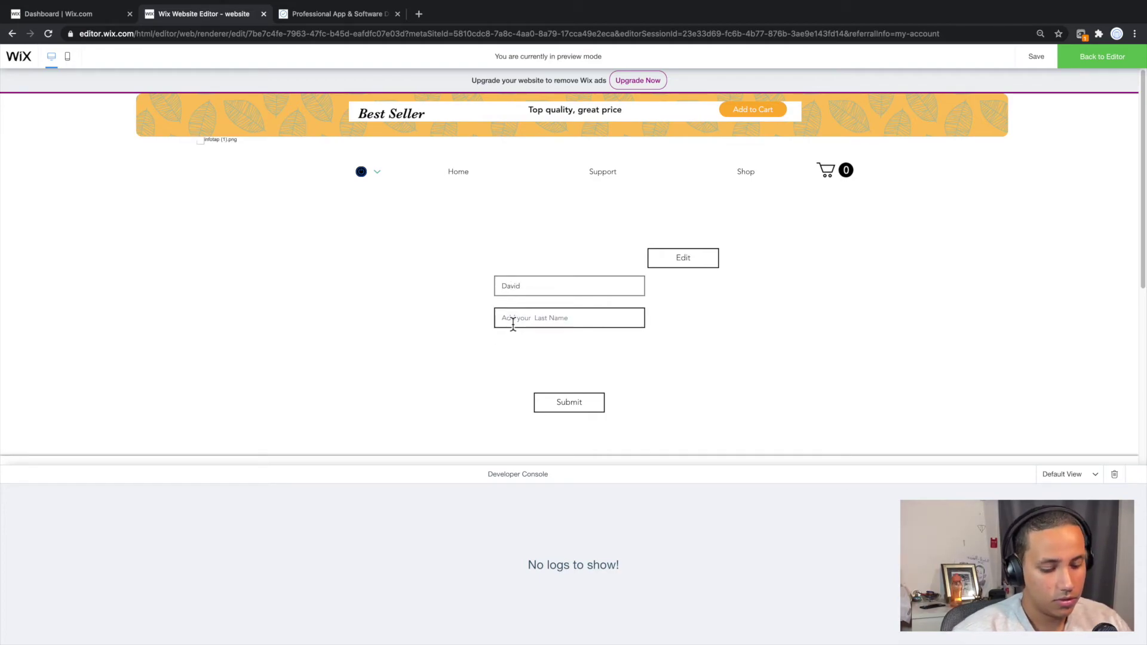
type("Bolis")
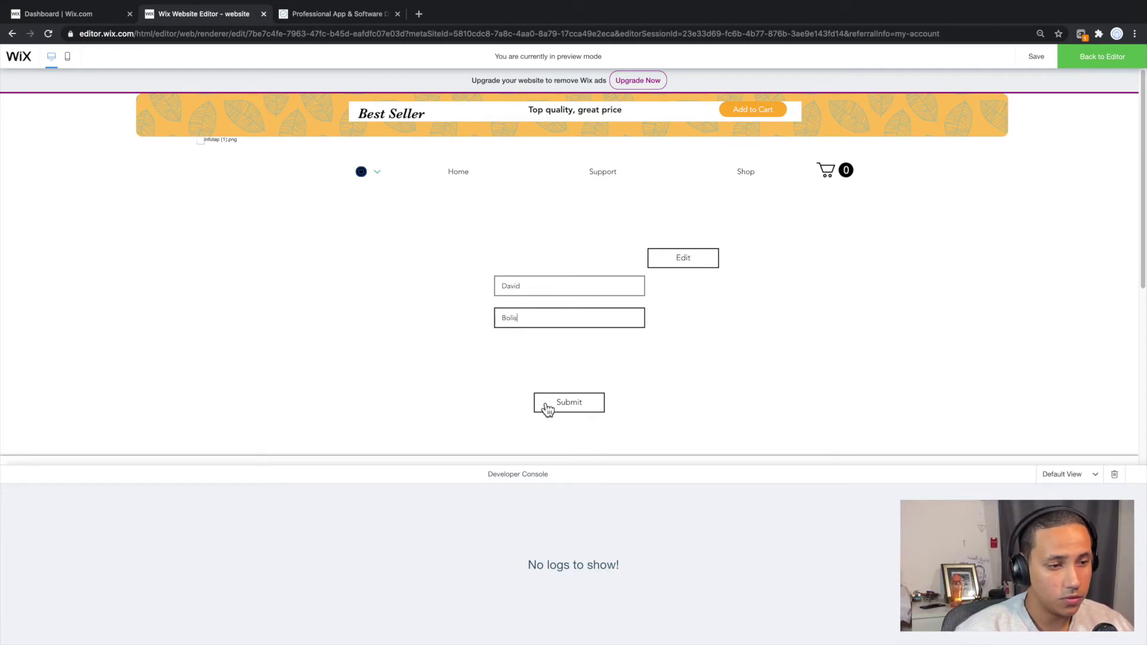
left_click(548, 404)
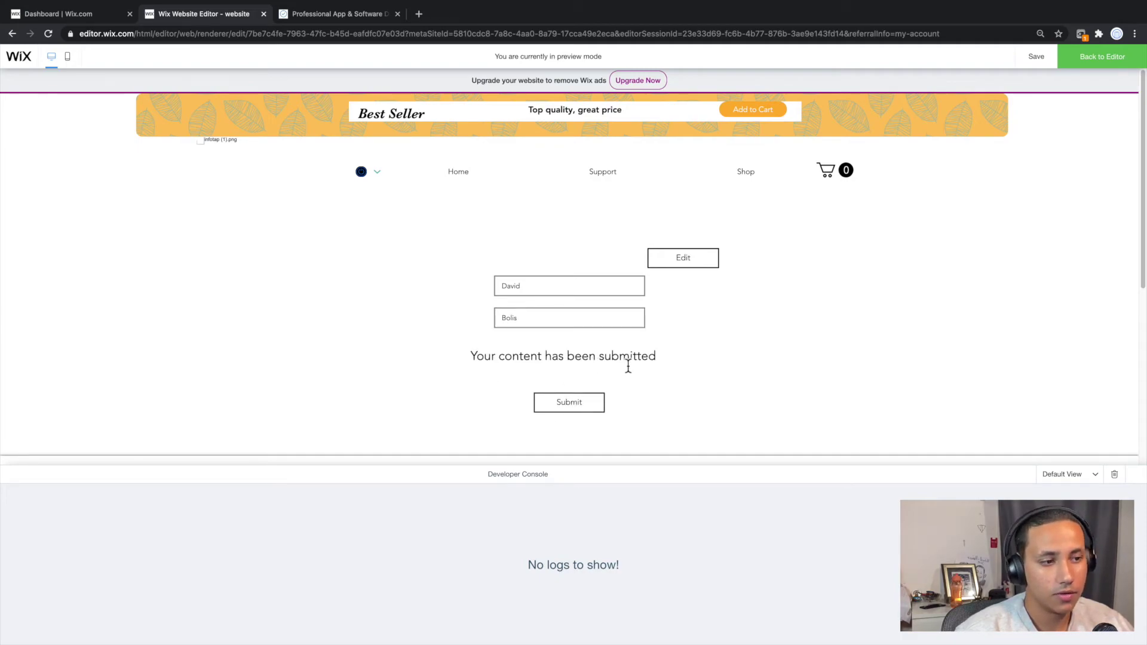
Load the saved entry with Edit in preview, change its first name, and resubmit.
left_click(1105, 69)
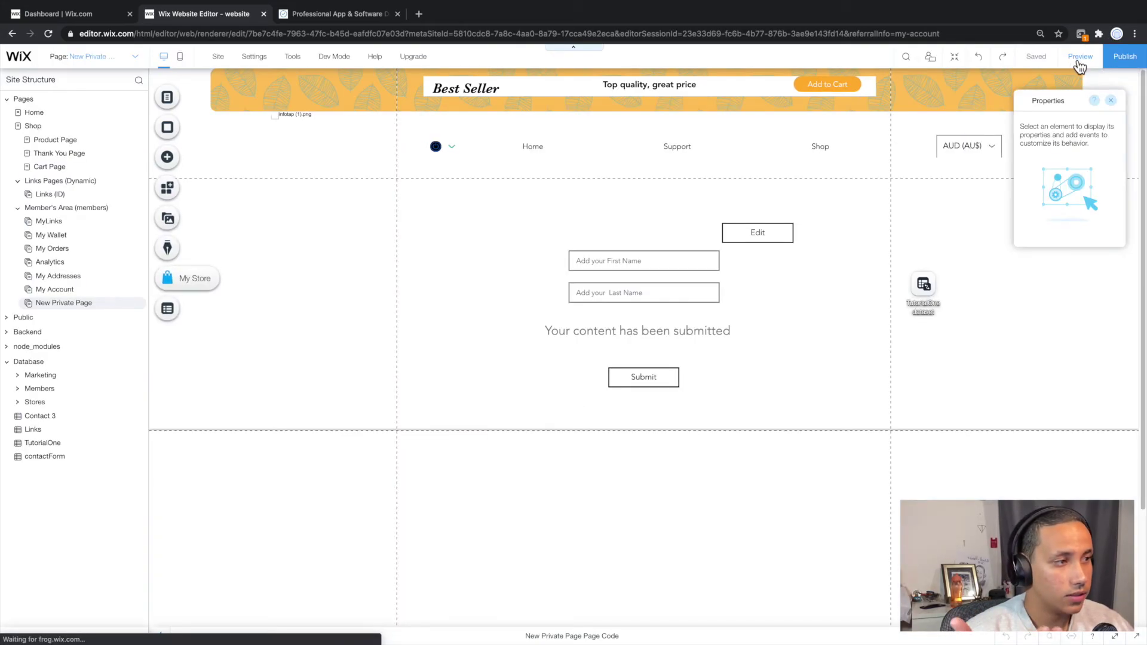
left_click(1075, 59)
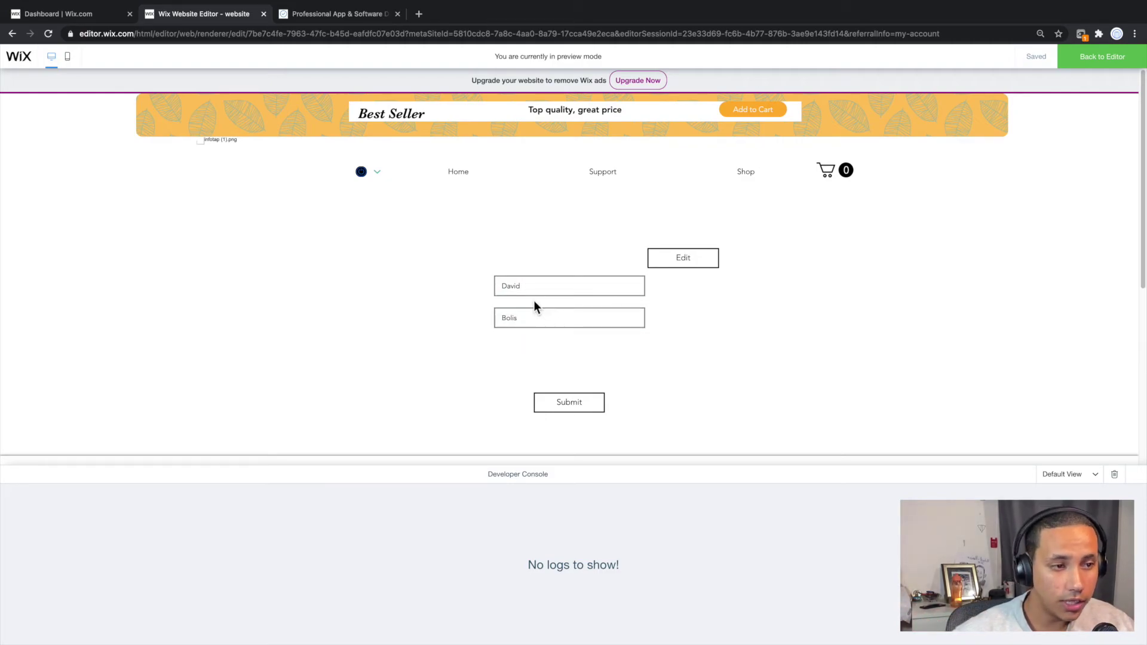
left_click(687, 267)
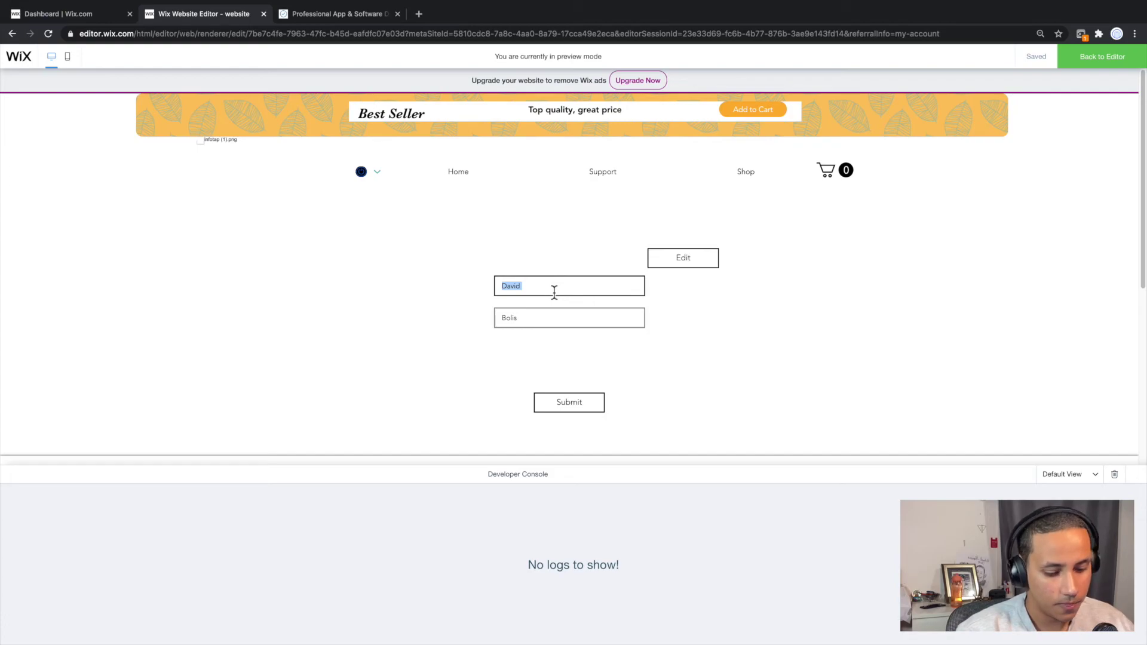
type("Josh")
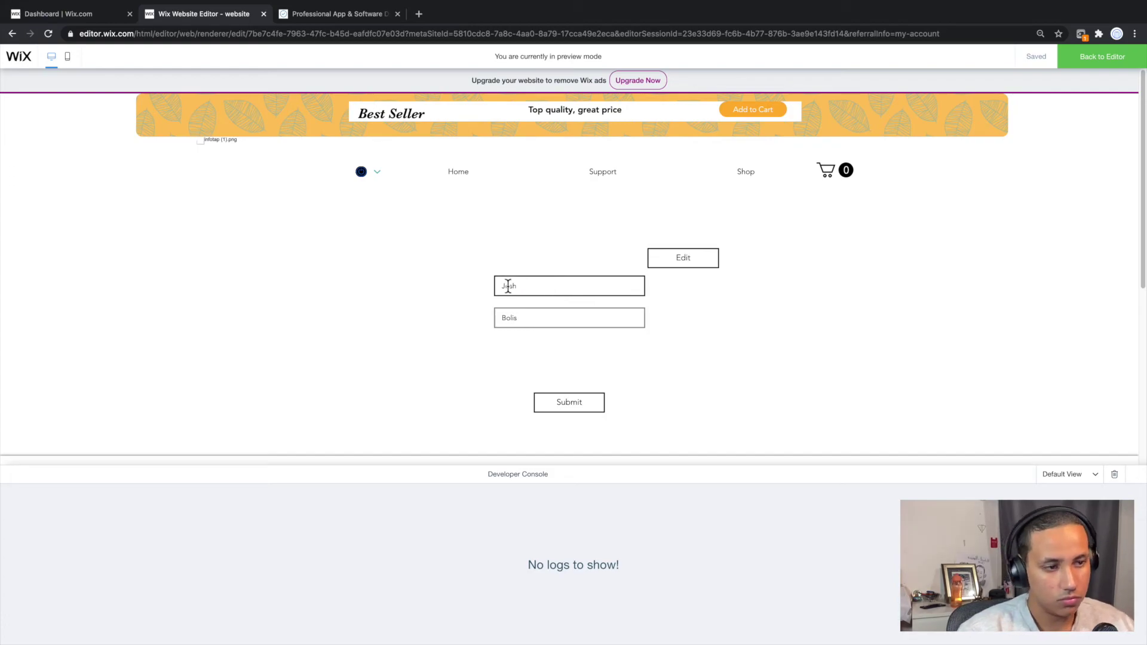
left_click(594, 403)
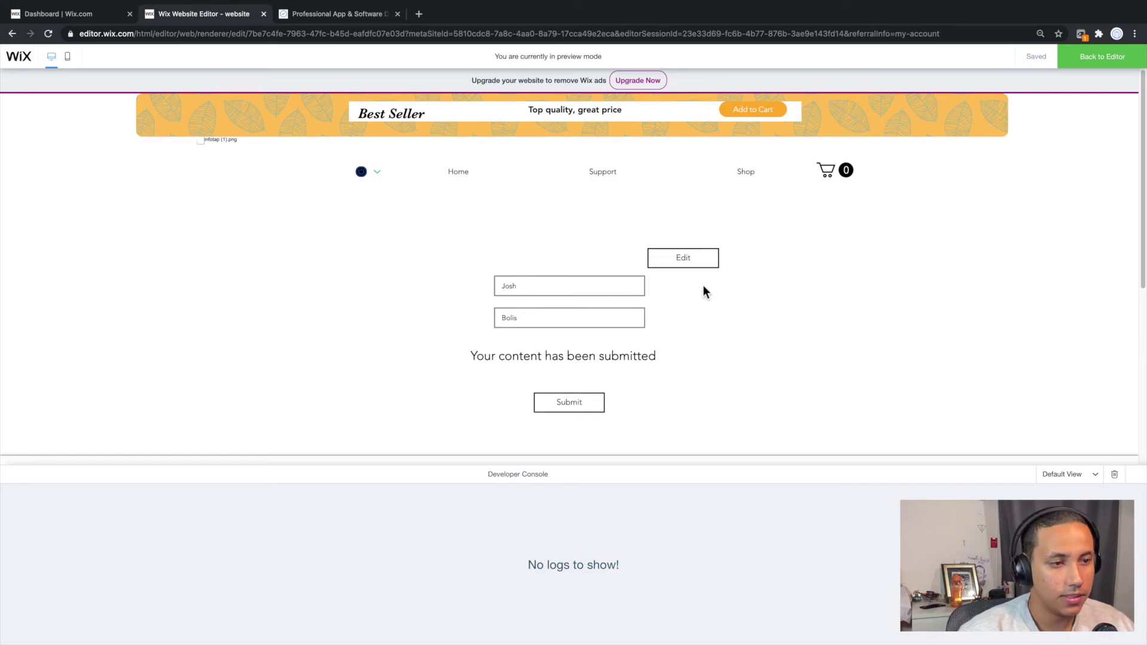
left_click(1096, 56)
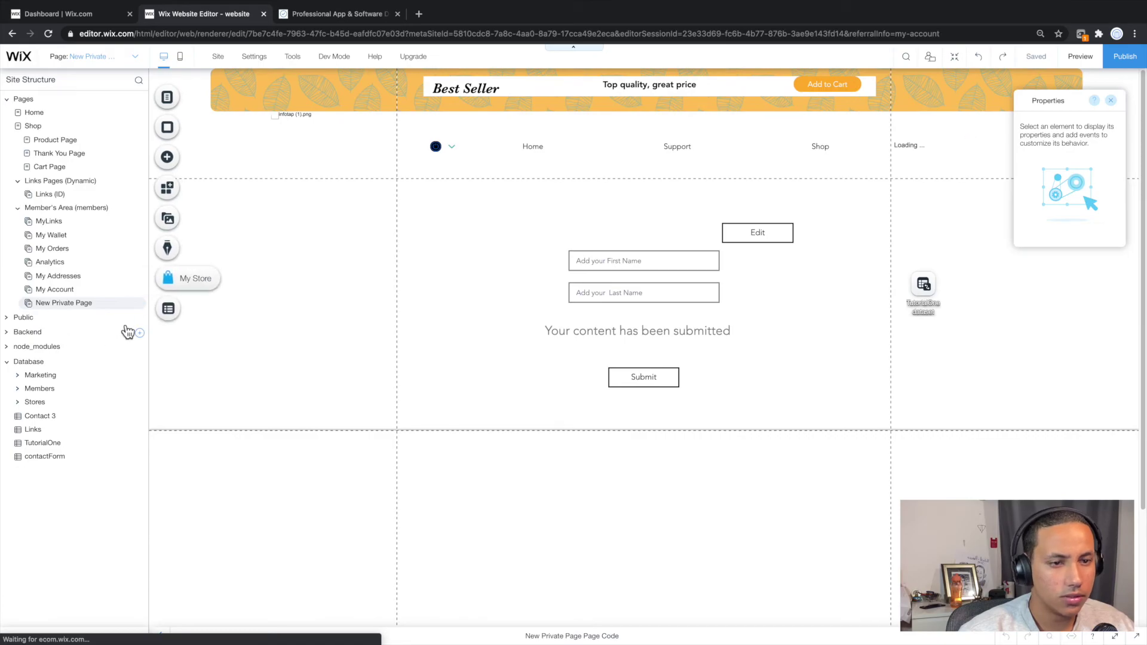
Open the TutorialOne collection in the Content Manager to check its single updated entry.
left_click(172, 315)
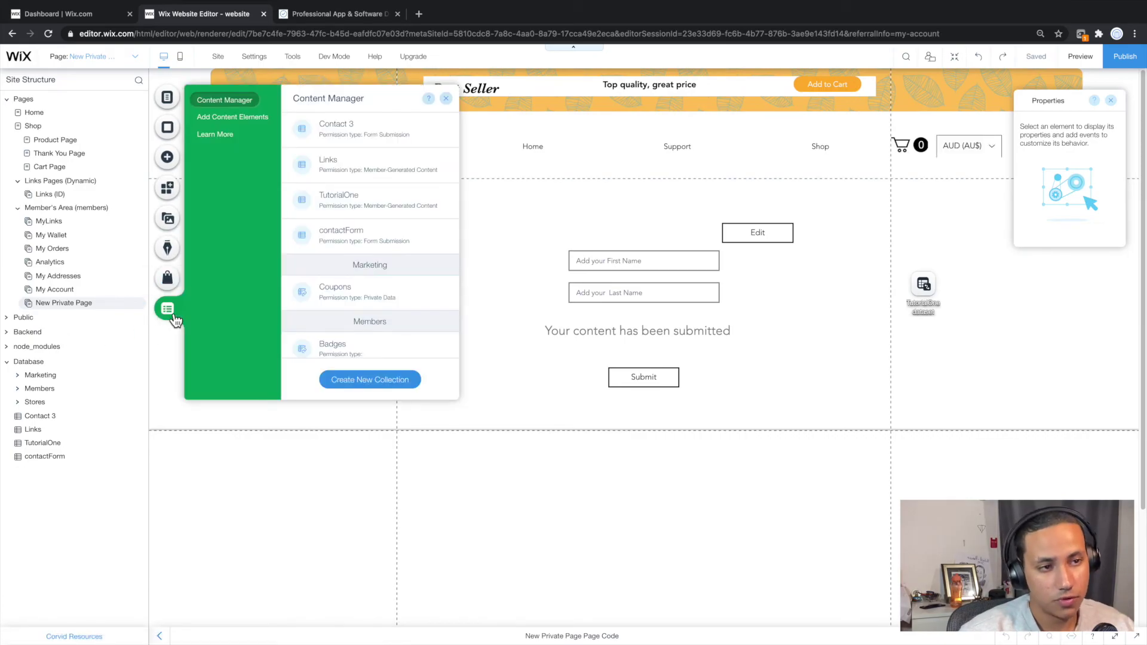
left_click(348, 203)
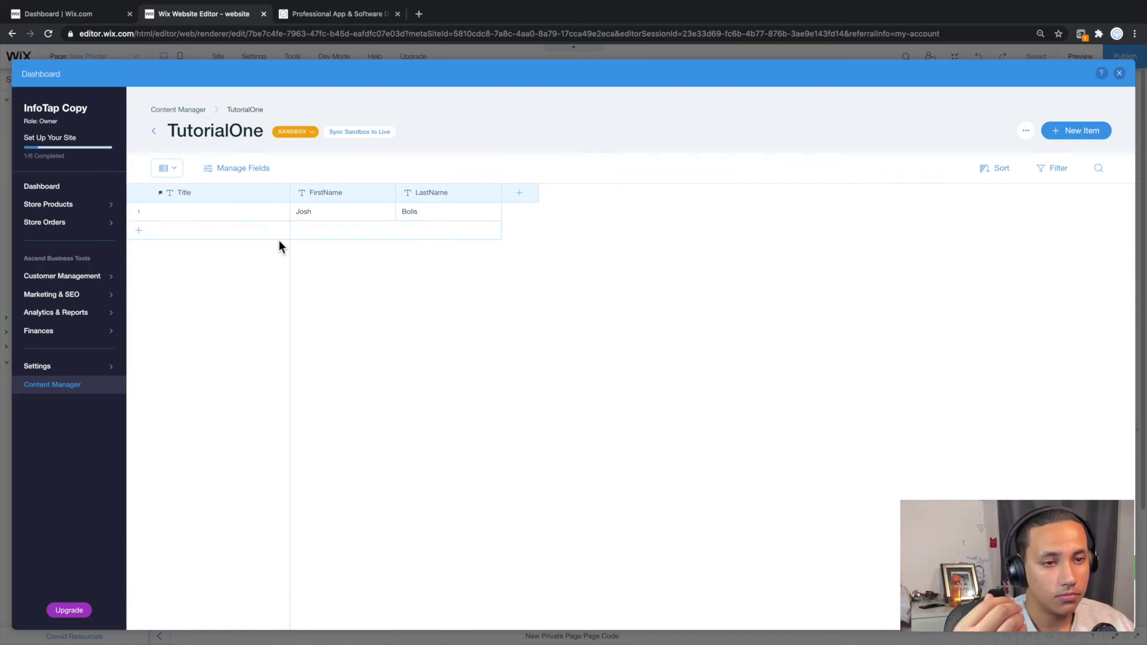
left_click(1119, 73)
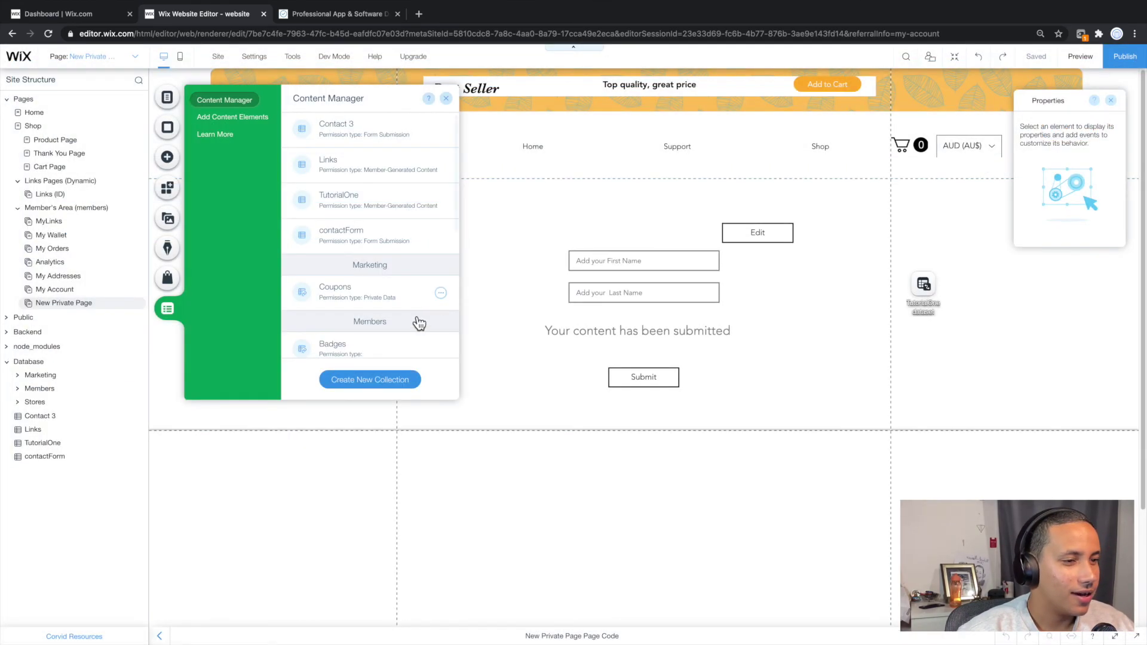
Close the Content Manager and Properties panels, then switch to the TapAway site tab.
left_click(445, 100)
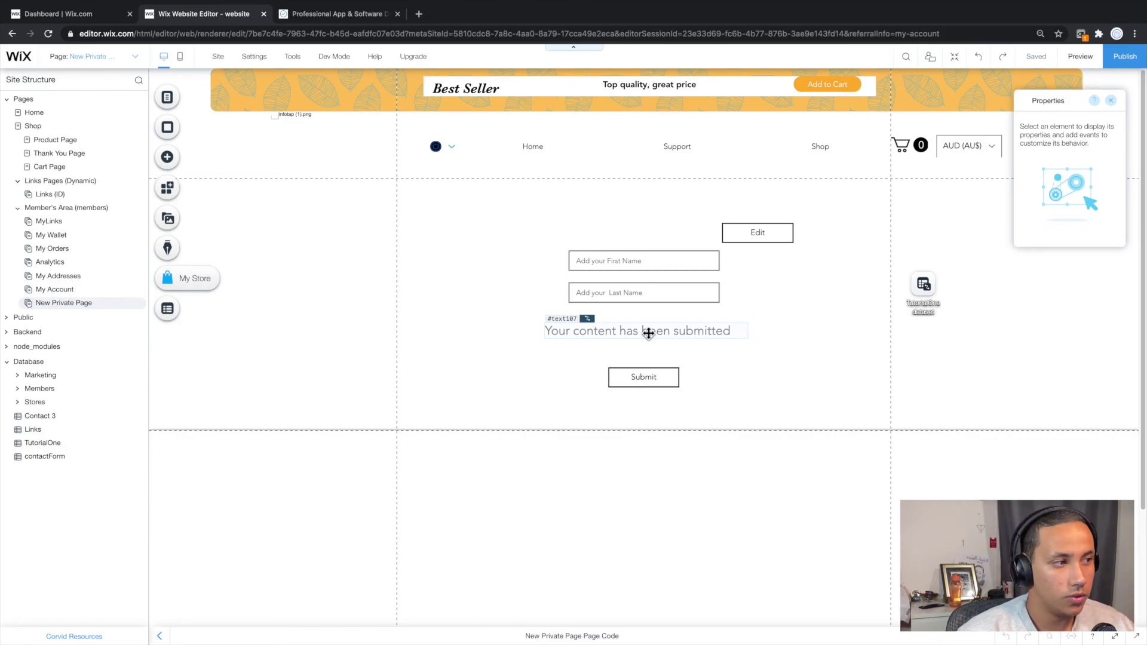
left_click(1111, 100)
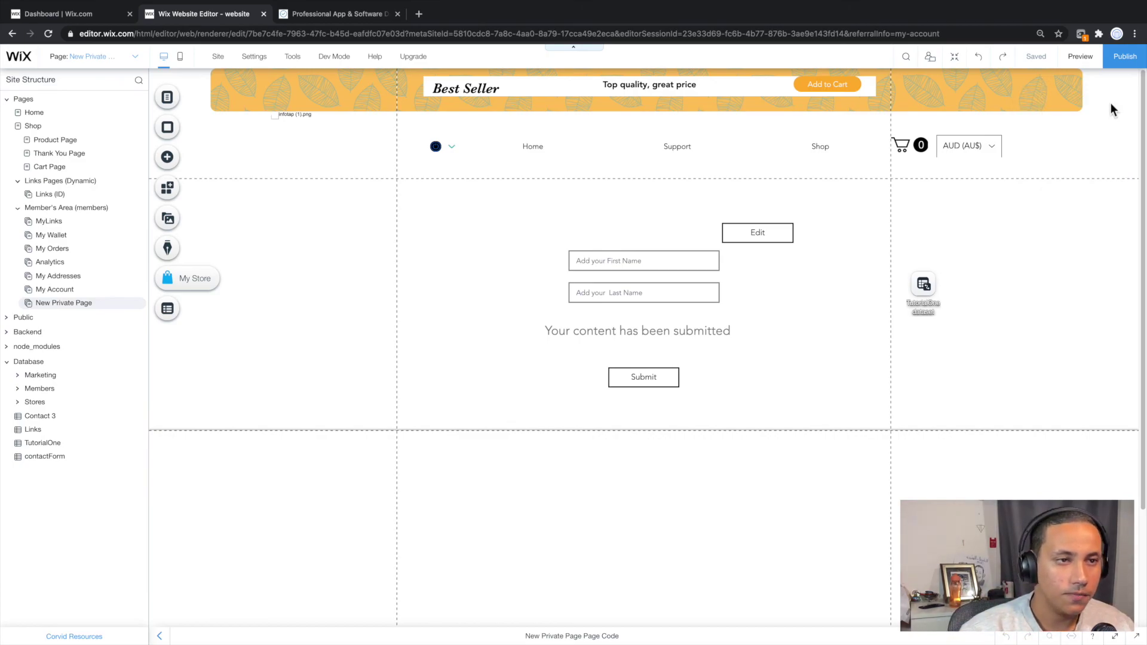
left_click(331, 13)
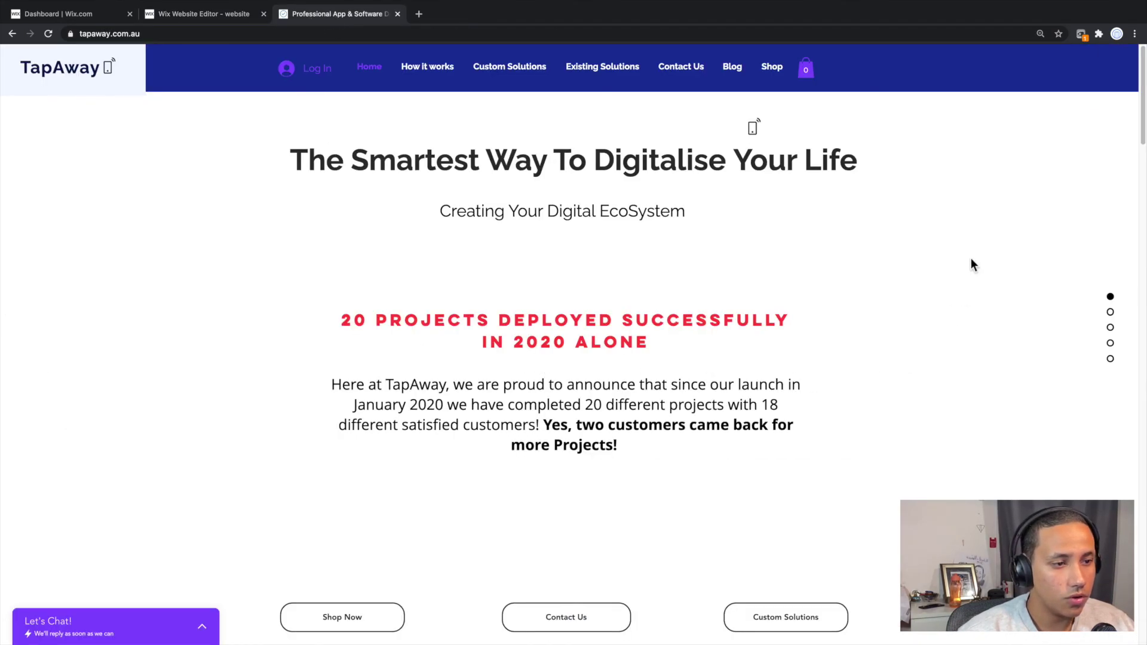
Jump to the TapAway home page's contact form, dismissing a system notification.
left_click_drag(225, 34, 93, 37)
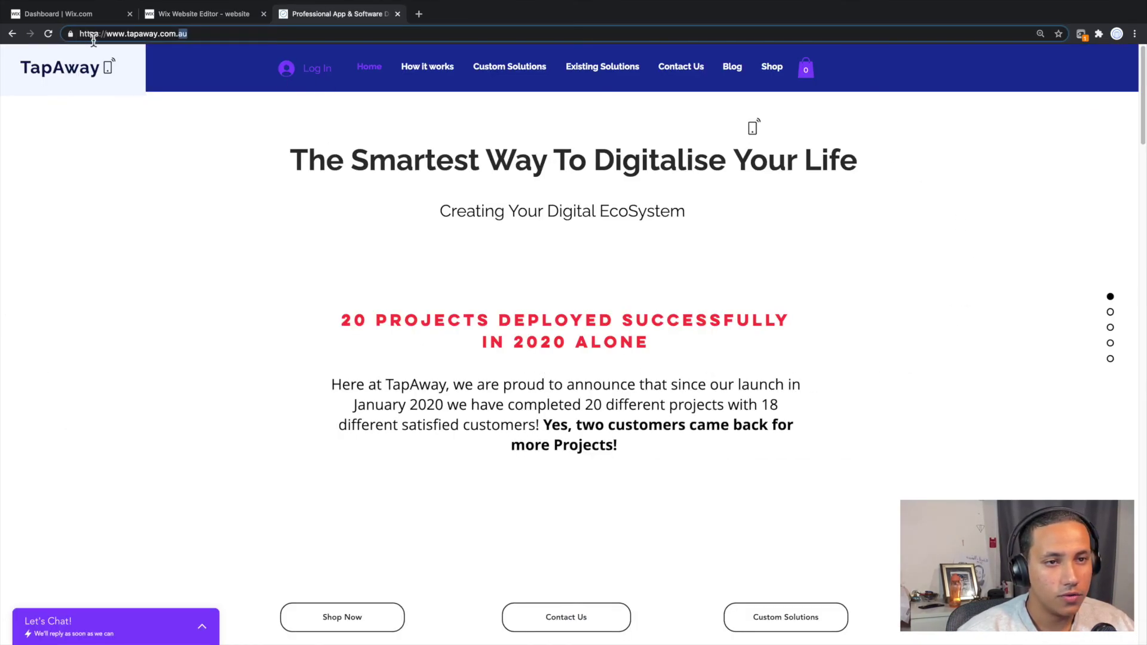
left_click(304, 223)
scroll(457, 552, "down", 2)
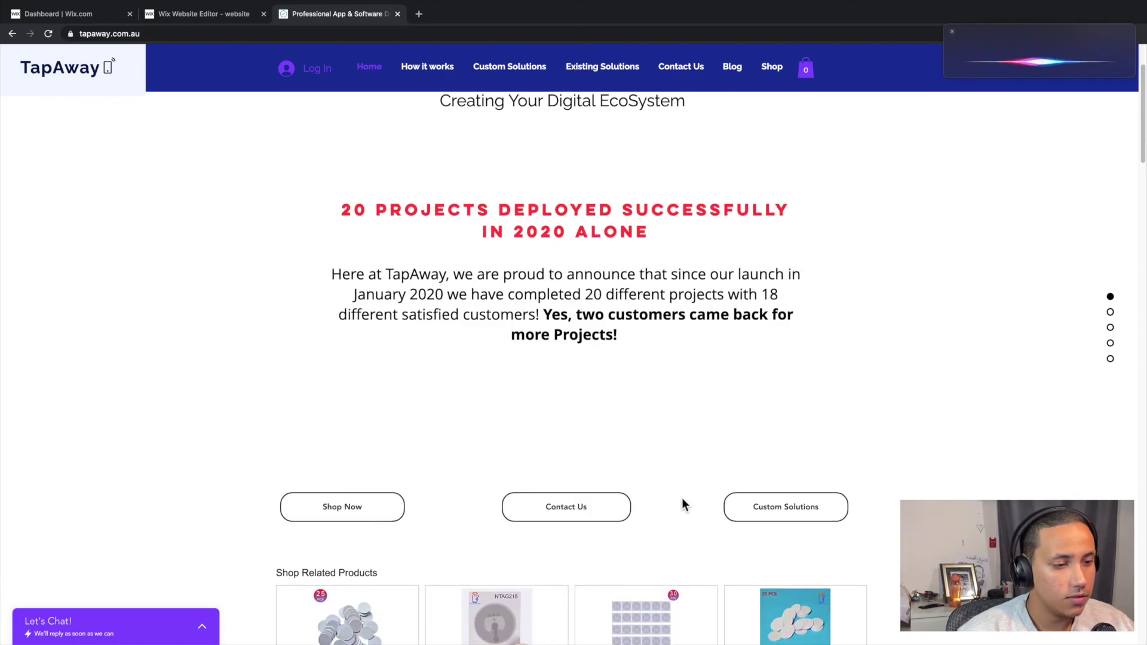
left_click(599, 508)
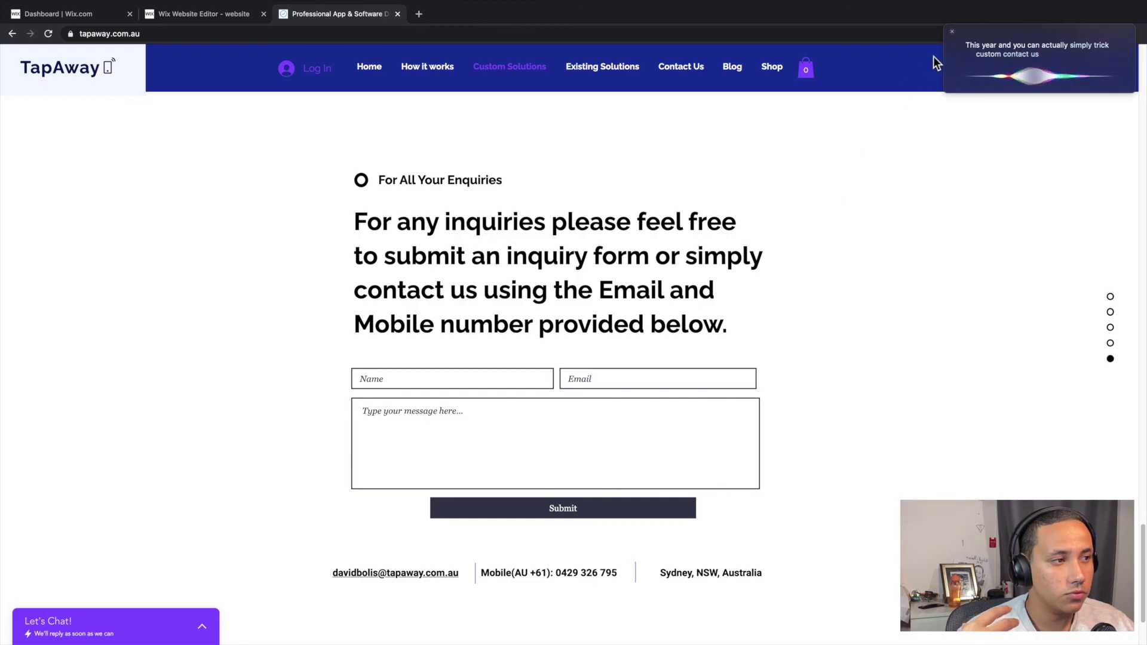
left_click(952, 32)
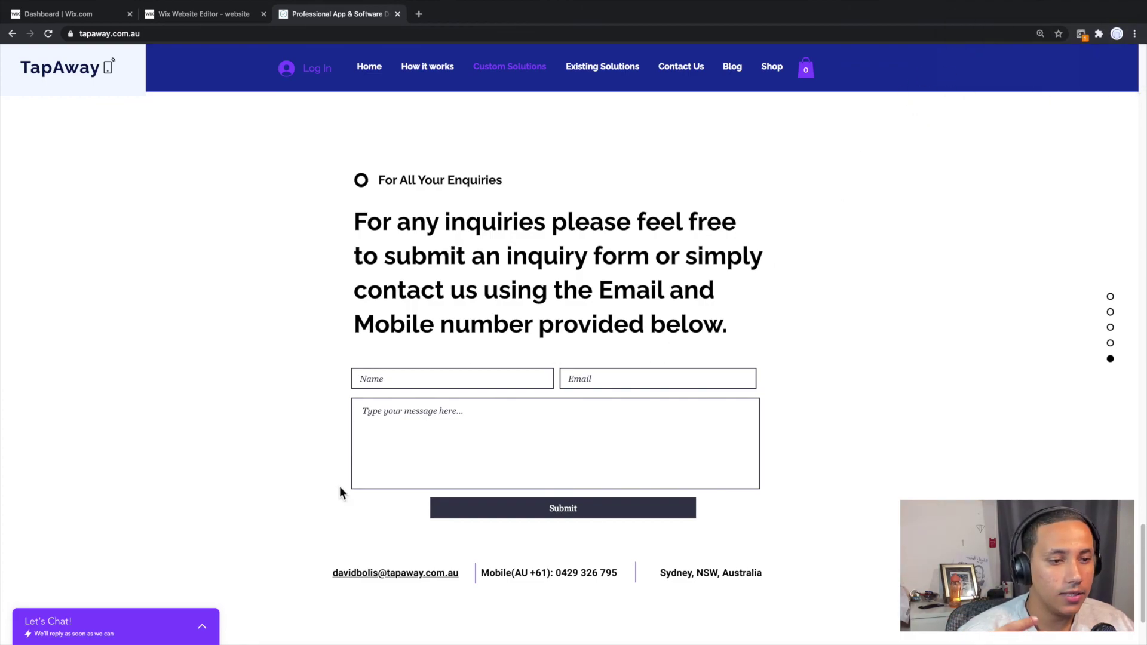
scroll(569, 378, "up", 15)
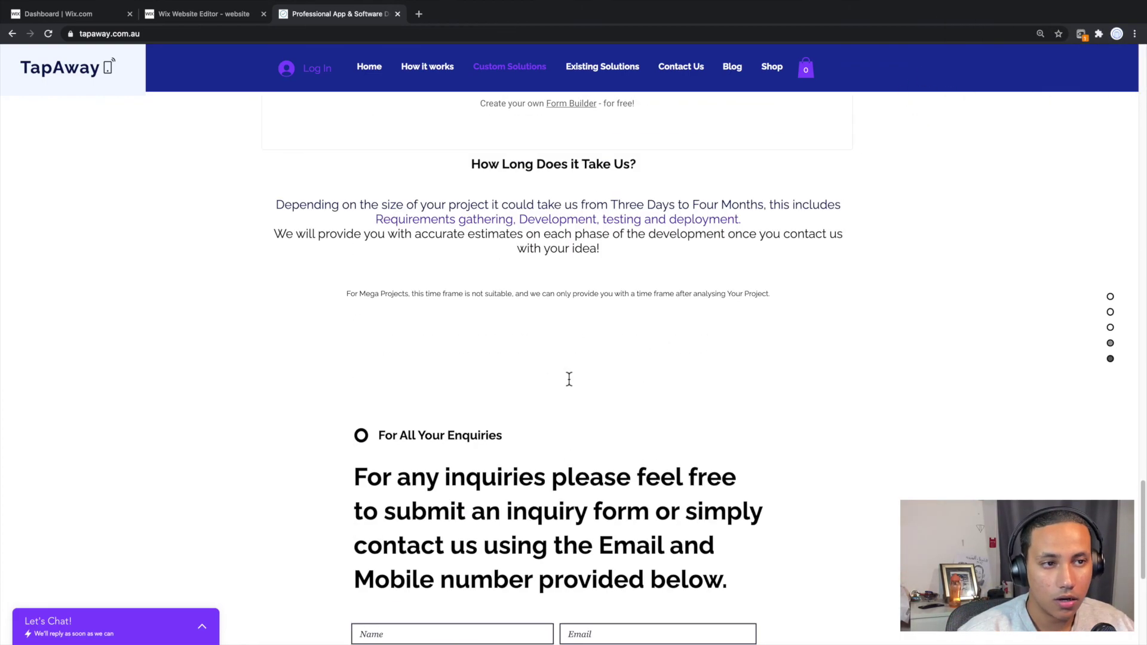